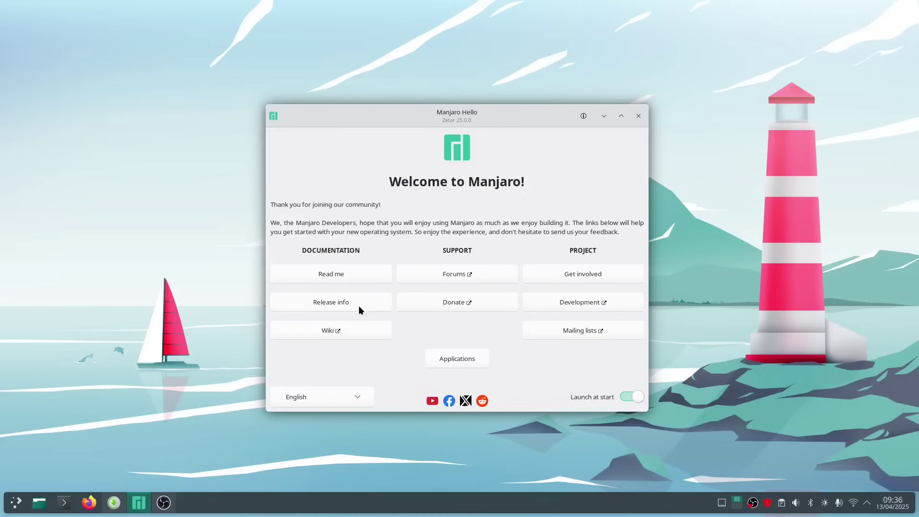
Open the Manjaro wiki from the welcome window, look through its Customization and Configuration and More sections, and close the browser.
left_click(330, 330)
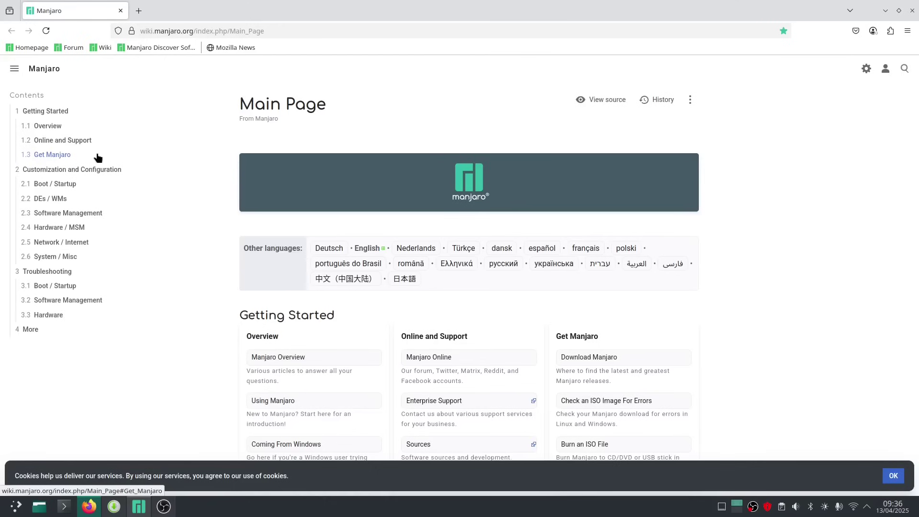
left_click(60, 183)
left_click(53, 198)
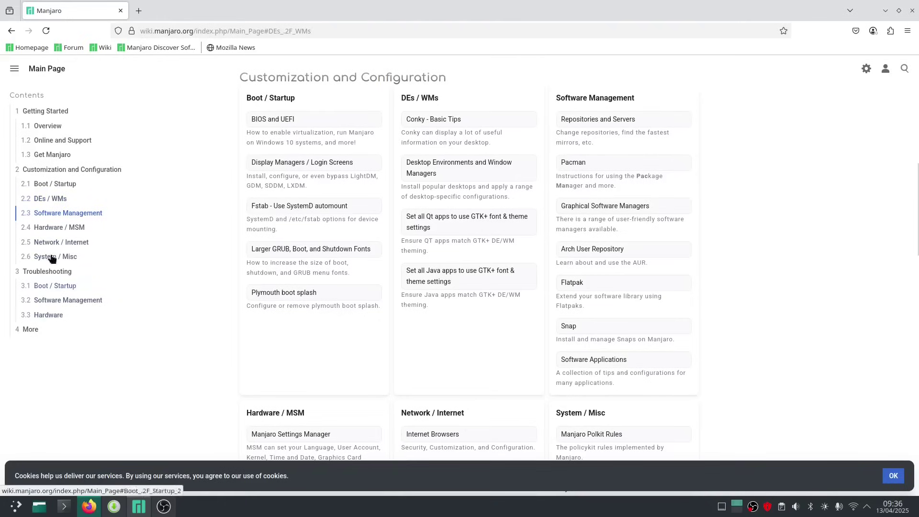
left_click(16, 332)
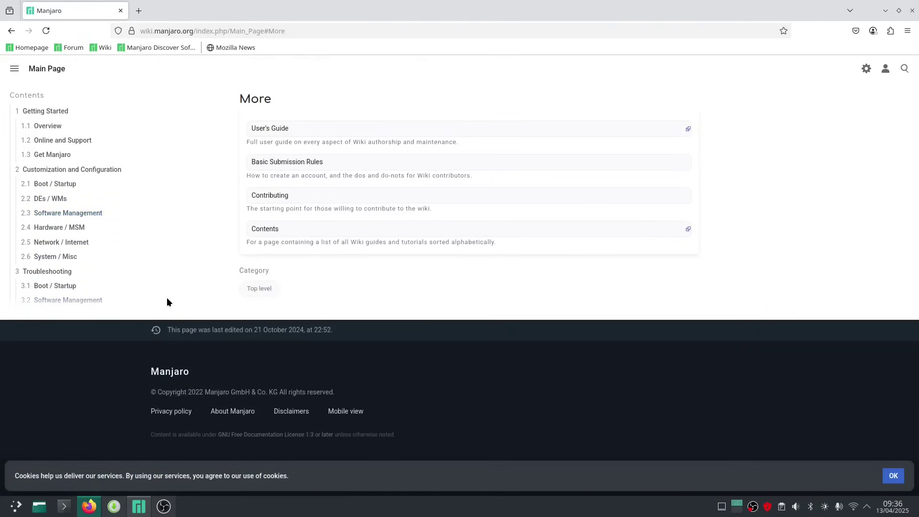
scroll(191, 275, "up", 5)
scroll(190, 275, "up", 10)
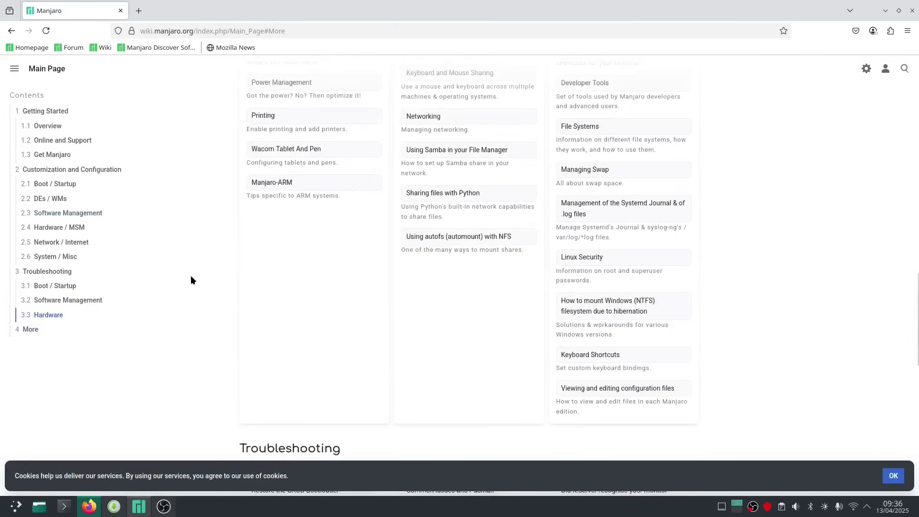
left_click(912, 11)
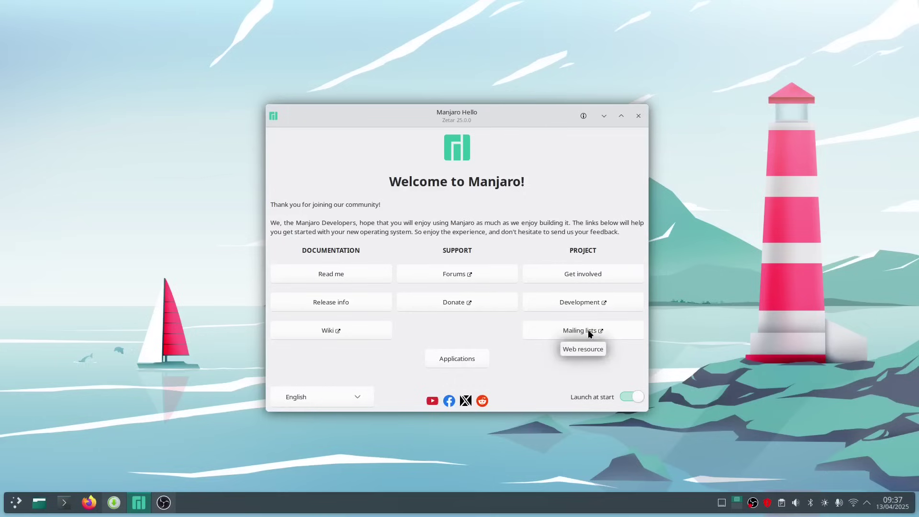
View the list of application categories in Manjaro Hello and close the welcome window.
left_click(453, 357)
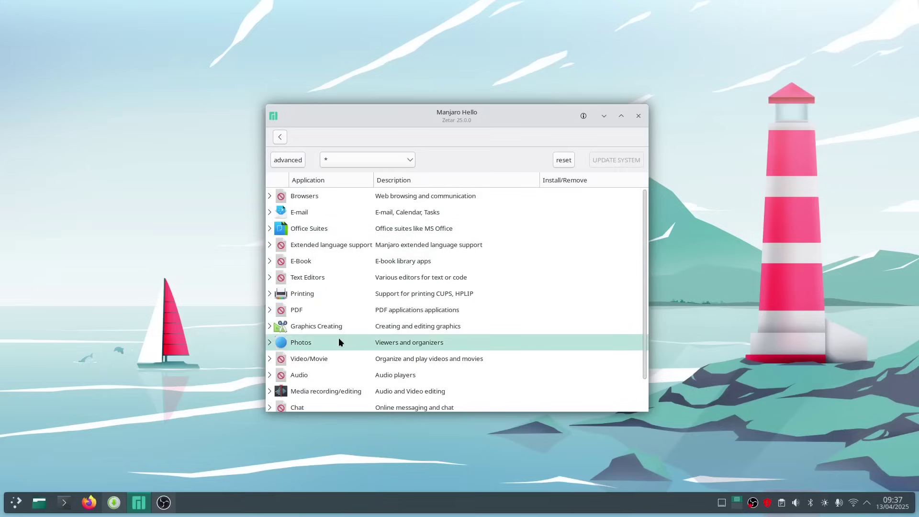
left_click(640, 117)
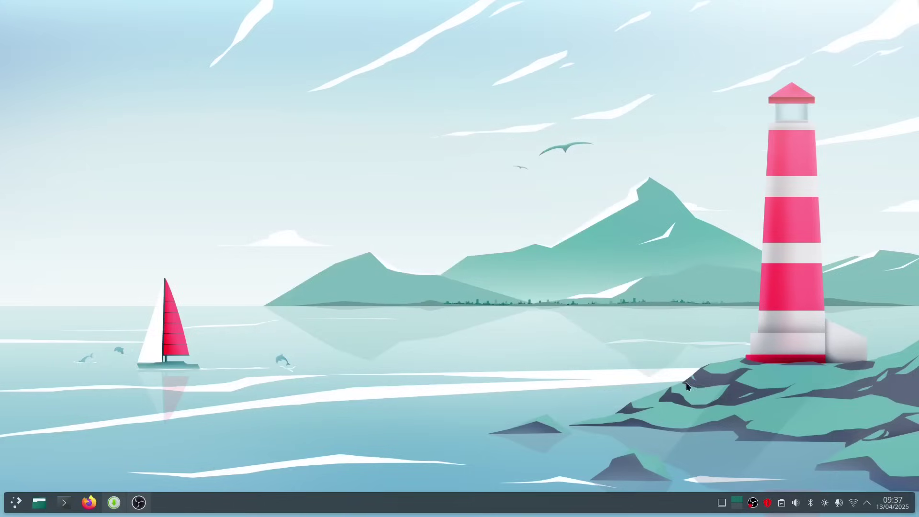
Find Manjaro Hello by searching for "hell" and launch it, minimising and restoring its window.
left_click(9, 510)
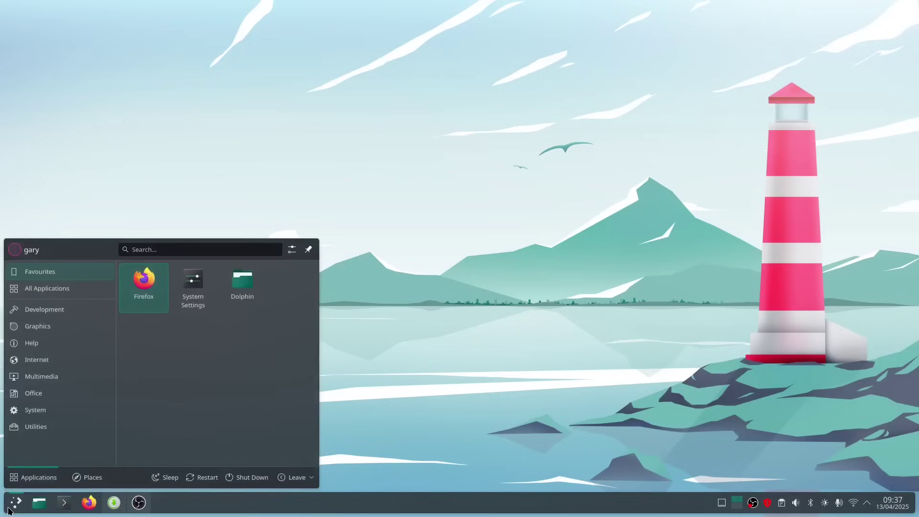
type("hell")
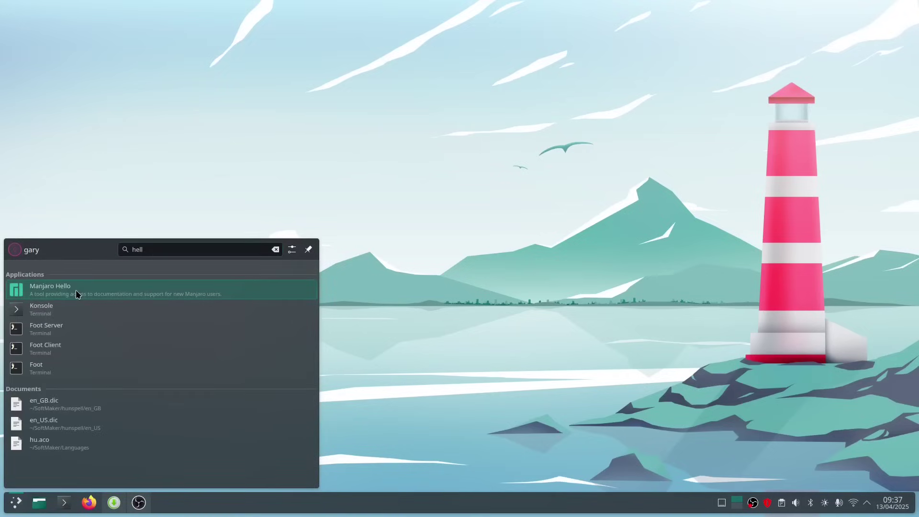
left_click(75, 290)
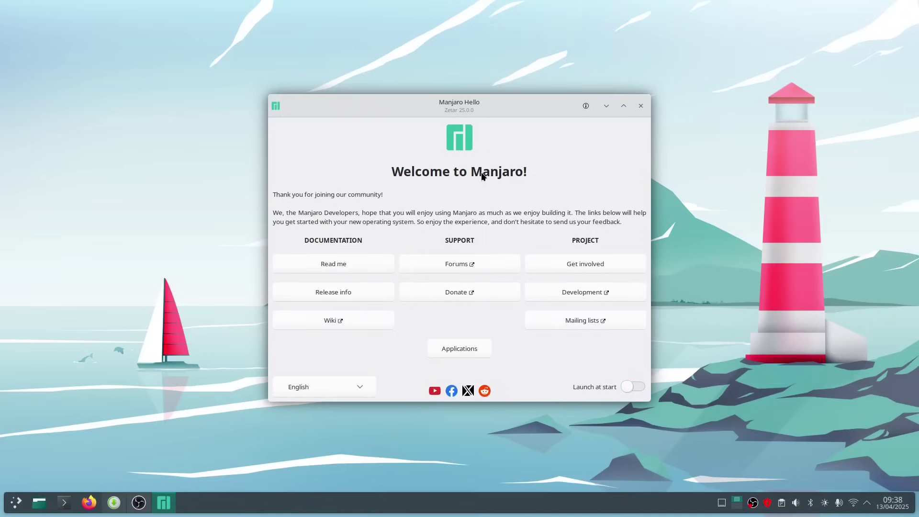
left_click(608, 104)
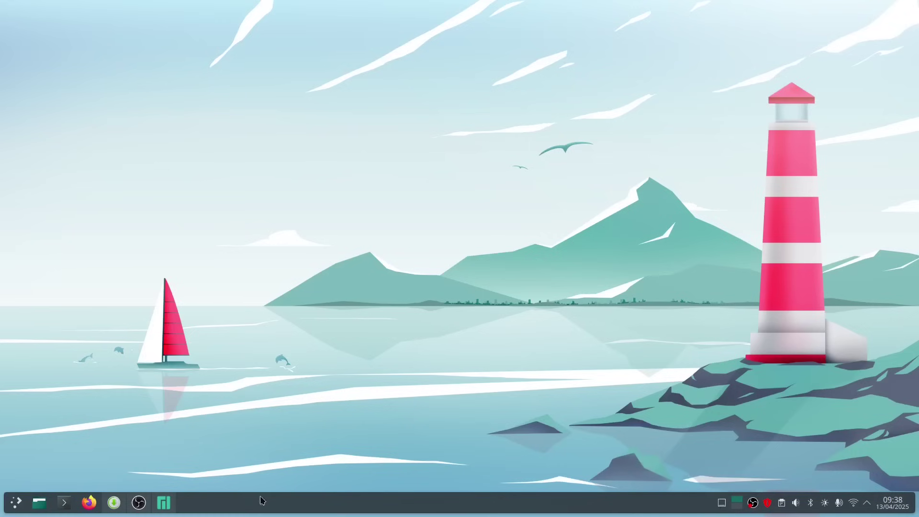
left_click(163, 503)
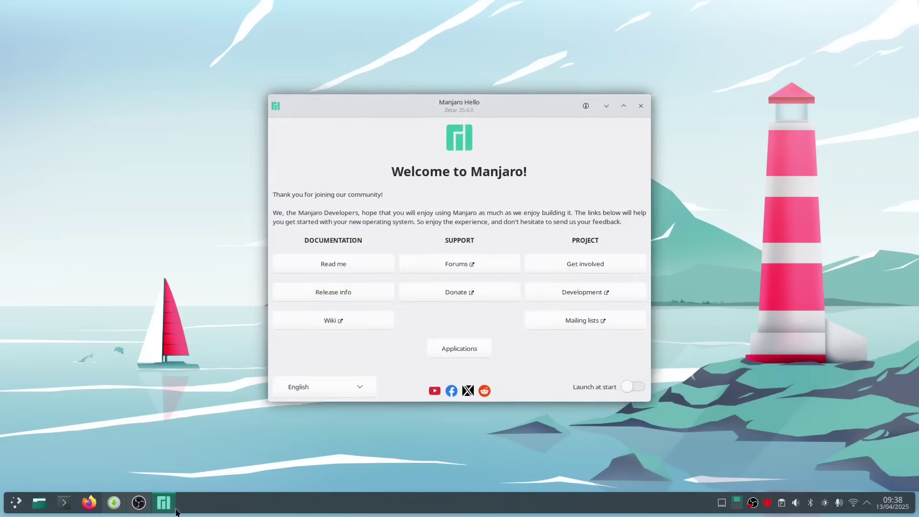
Show the bare desktop, bring the Manjaro Hello window back and switch to virtual Desktop 2.
left_click(721, 503)
left_click(721, 503)
left_click(737, 499)
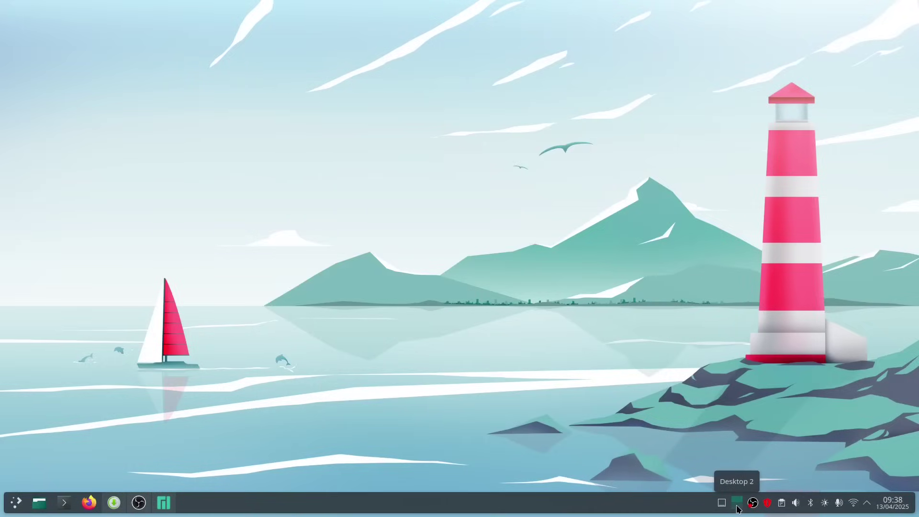
left_click(164, 504)
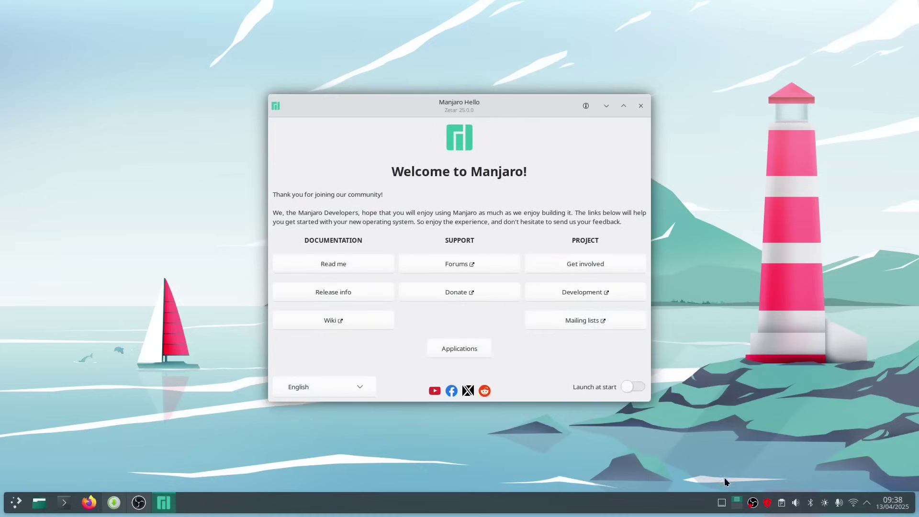
left_click(735, 506)
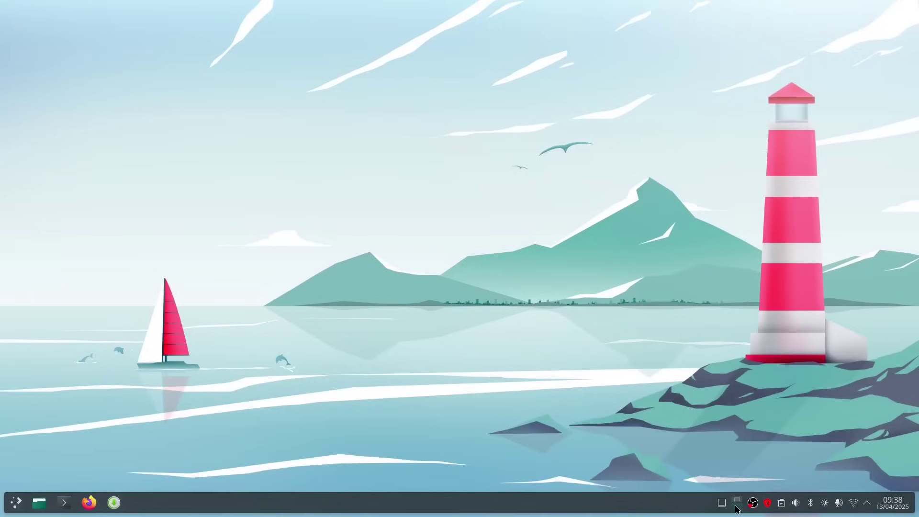
Configure virtual desktops to switch with the Fade Desktop animation and show the on-screen display when switching, and apply the changes.
right_click(738, 510)
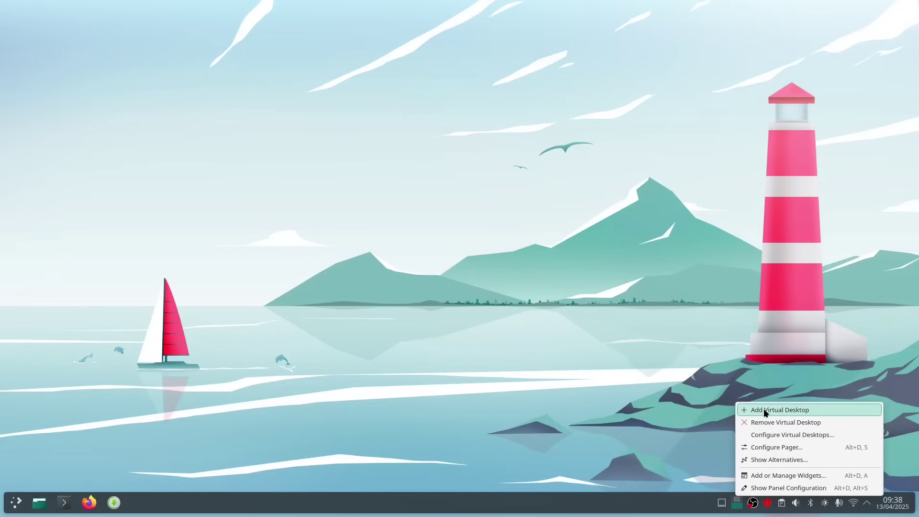
left_click(762, 438)
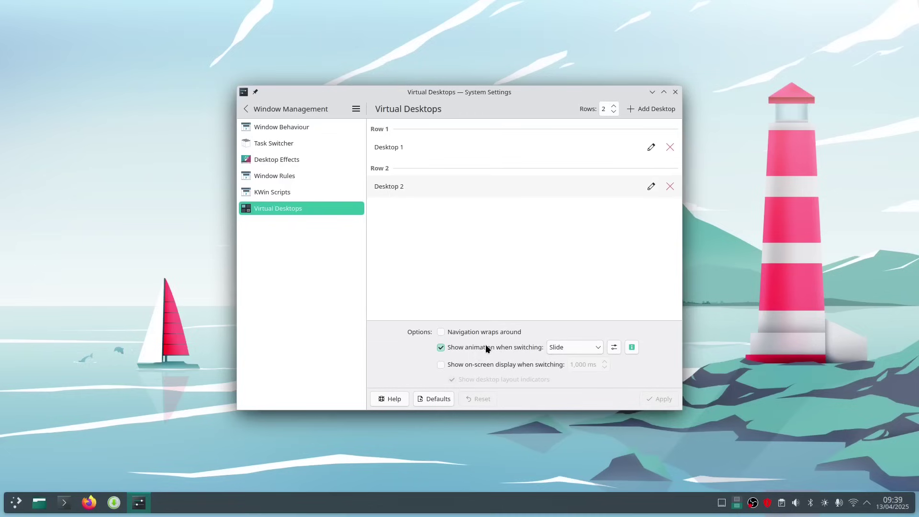
left_click(595, 347)
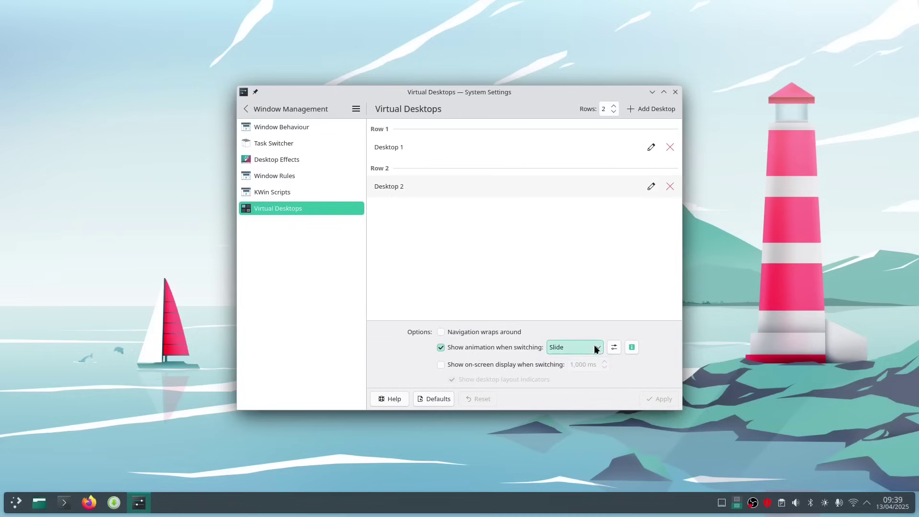
left_click(581, 363)
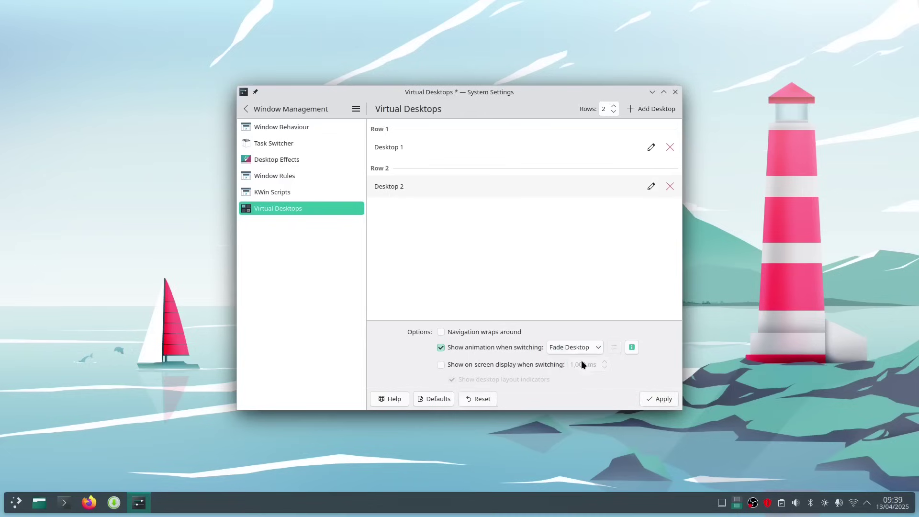
left_click(663, 399)
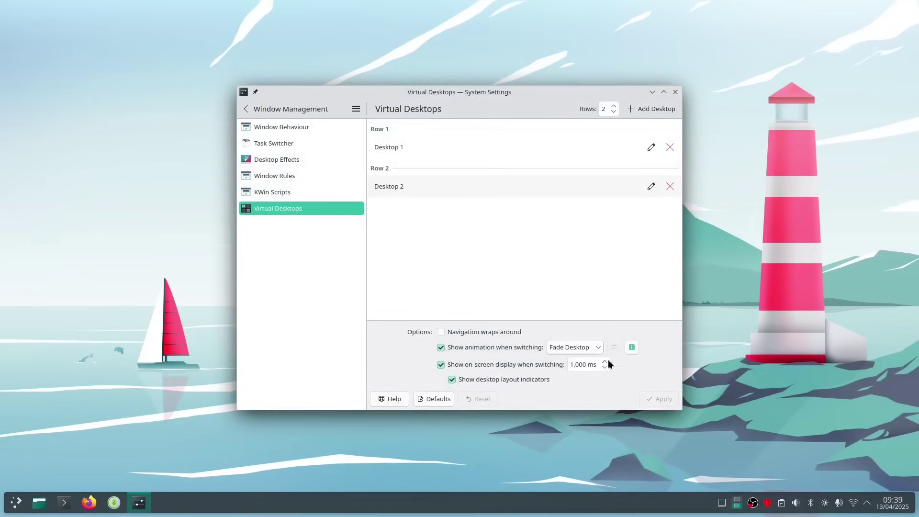
left_click(510, 365)
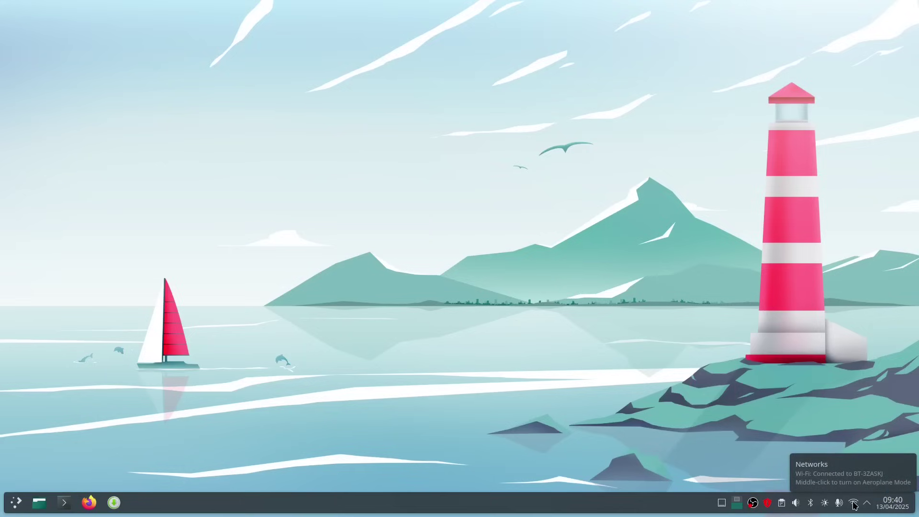
Look over the hidden status items, the details of the connected Wi-Fi network and the connection prompt for the HP OfficeJet network.
left_click(868, 504)
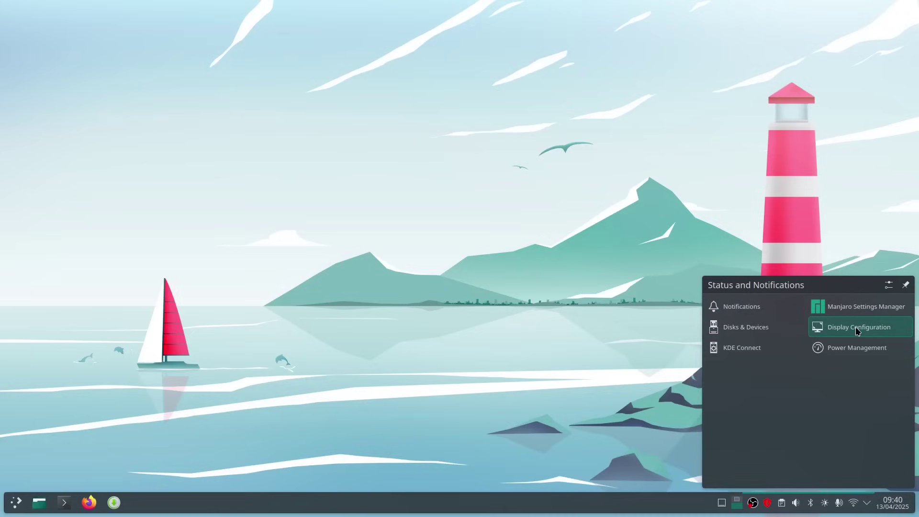
left_click(854, 503)
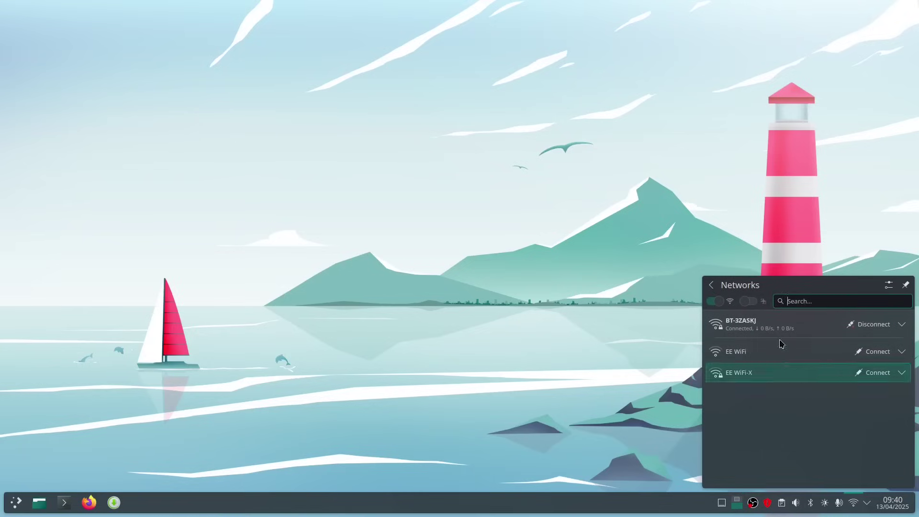
left_click(770, 330)
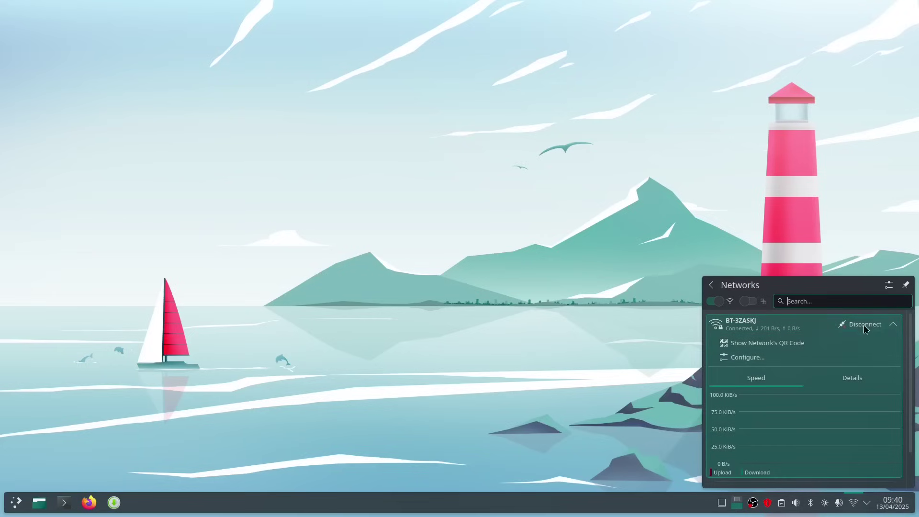
left_click(788, 387)
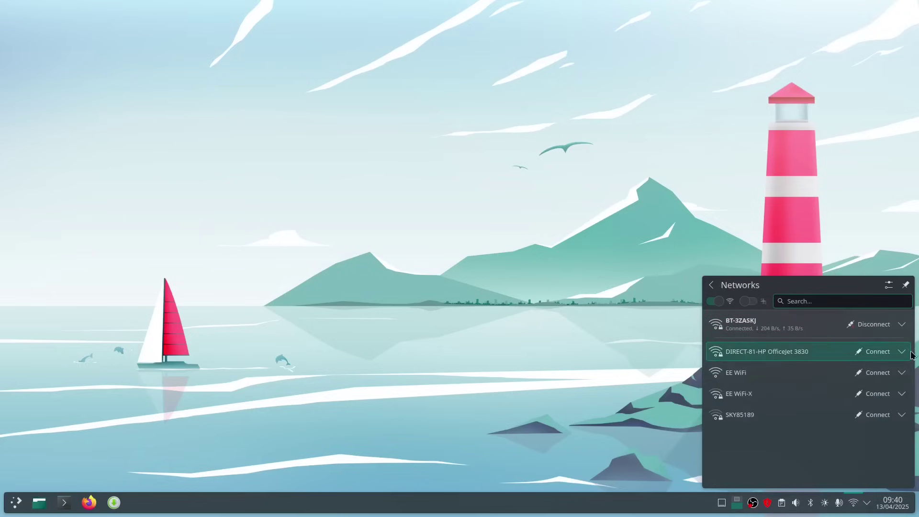
left_click(890, 352)
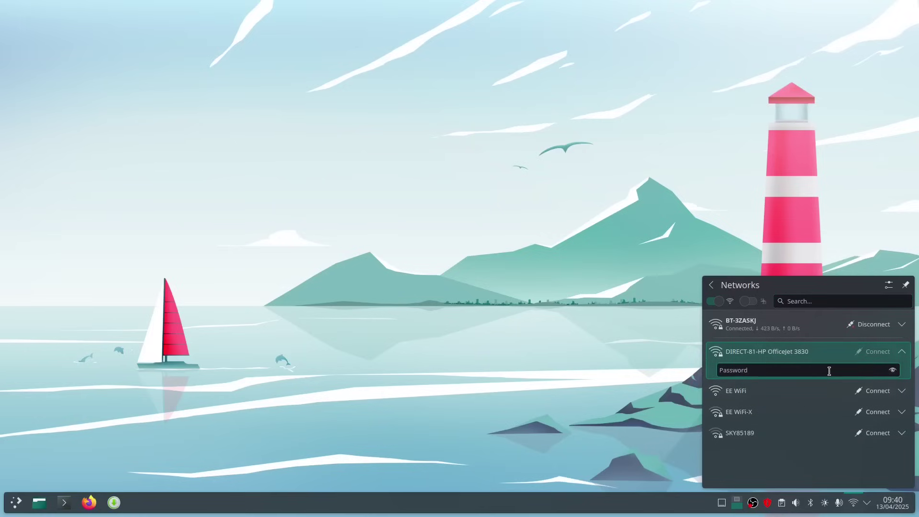
left_click(800, 326)
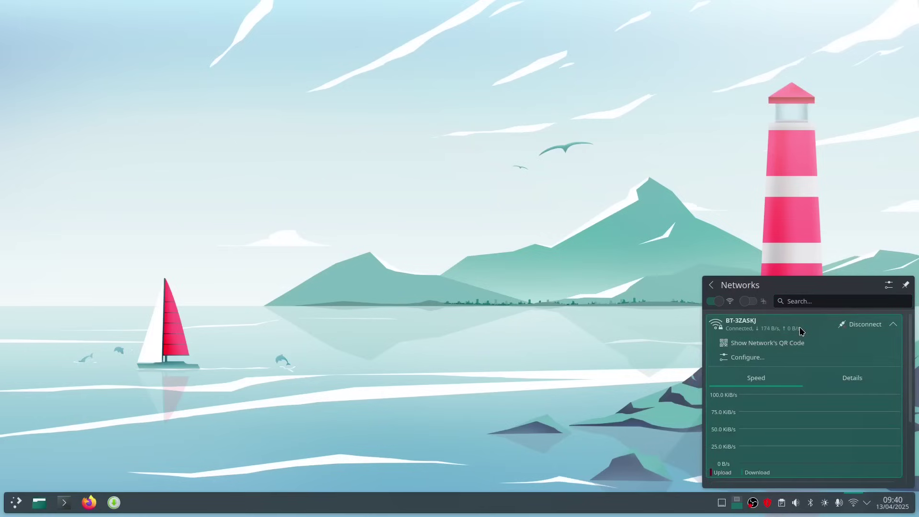
left_click(667, 336)
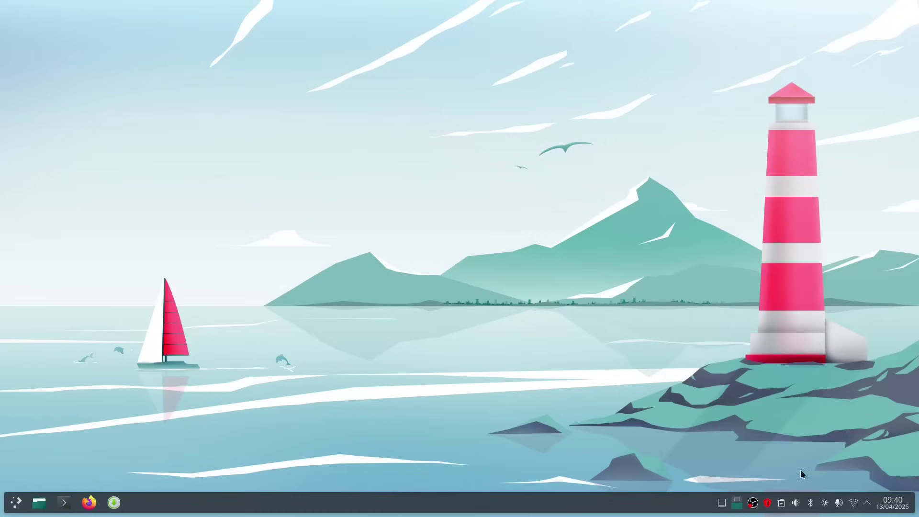
Pair the Imdwimd RGB01 headphones as a new Bluetooth device.
left_click(811, 503)
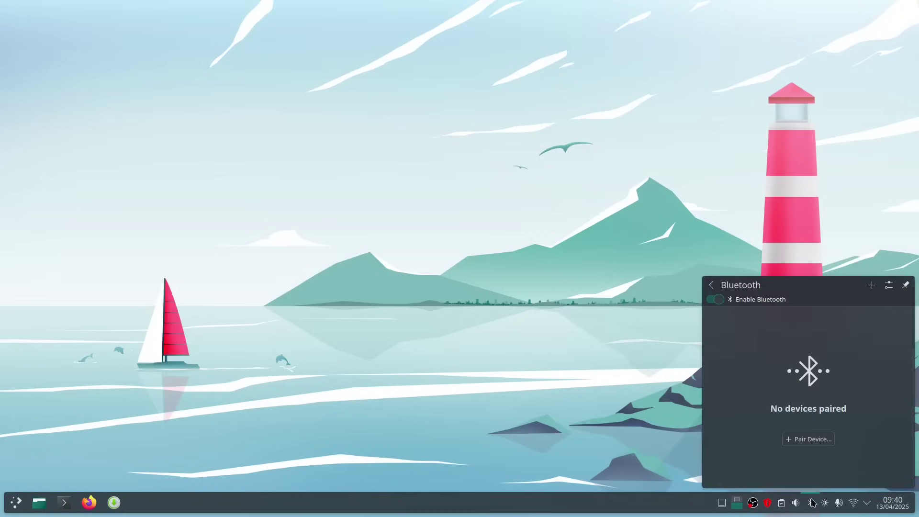
left_click(817, 443)
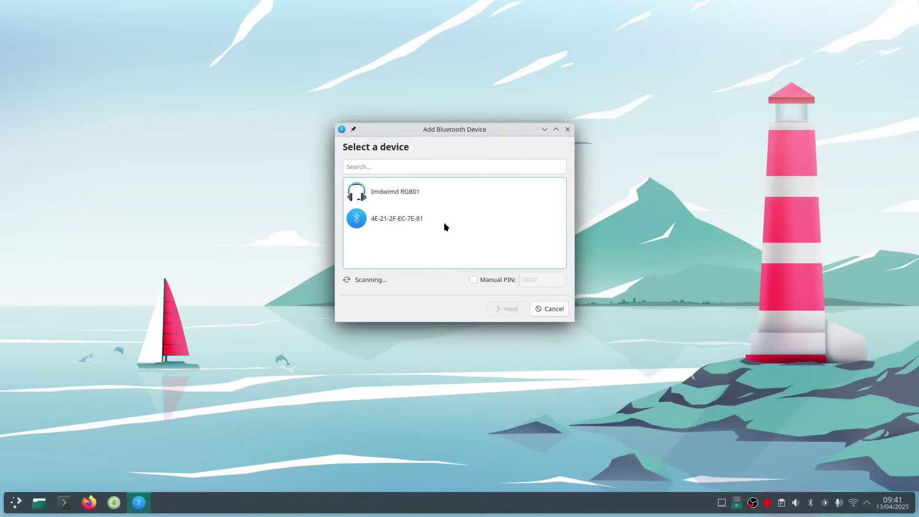
left_click(385, 187)
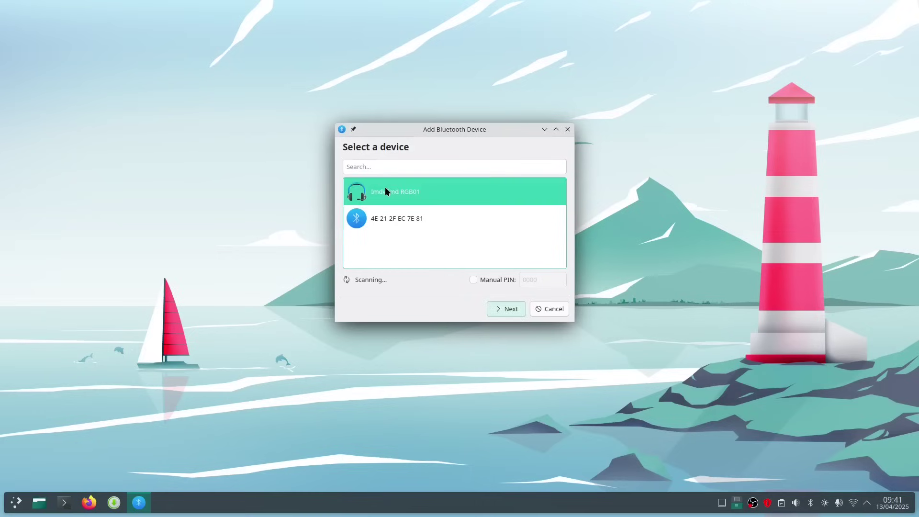
left_click(504, 310)
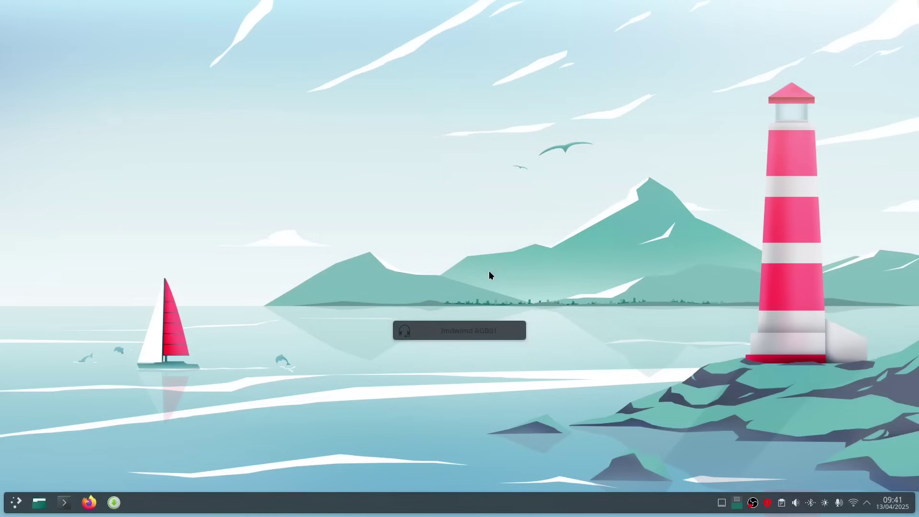
Disconnect the Imdwimd RGB01 headphones from Bluetooth.
mouse_move(812, 506)
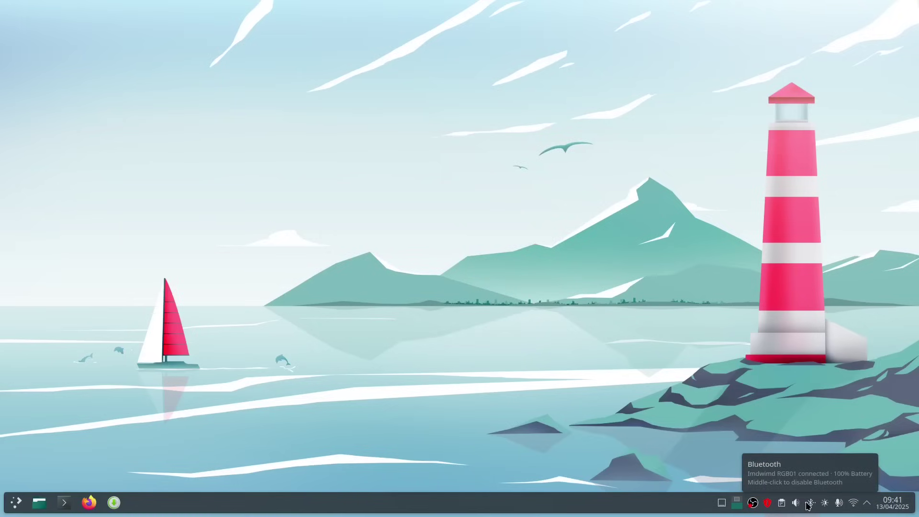
left_click(810, 504)
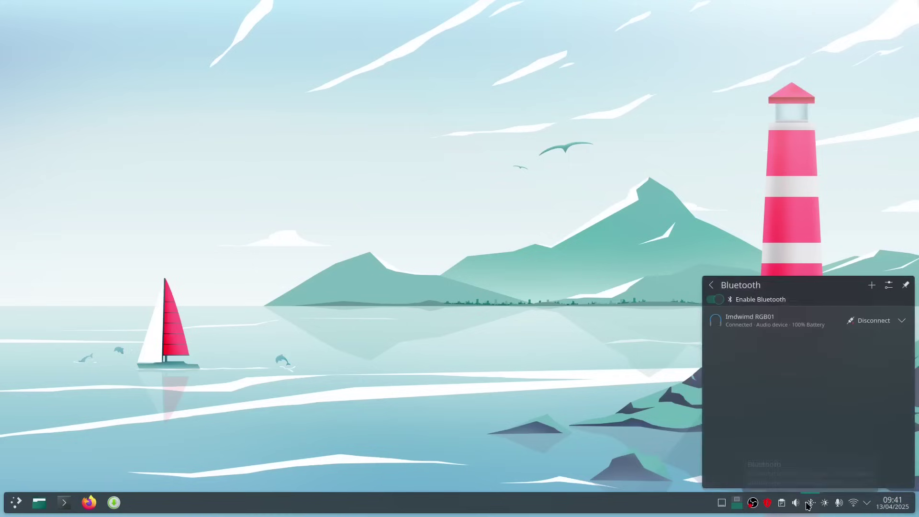
left_click(881, 320)
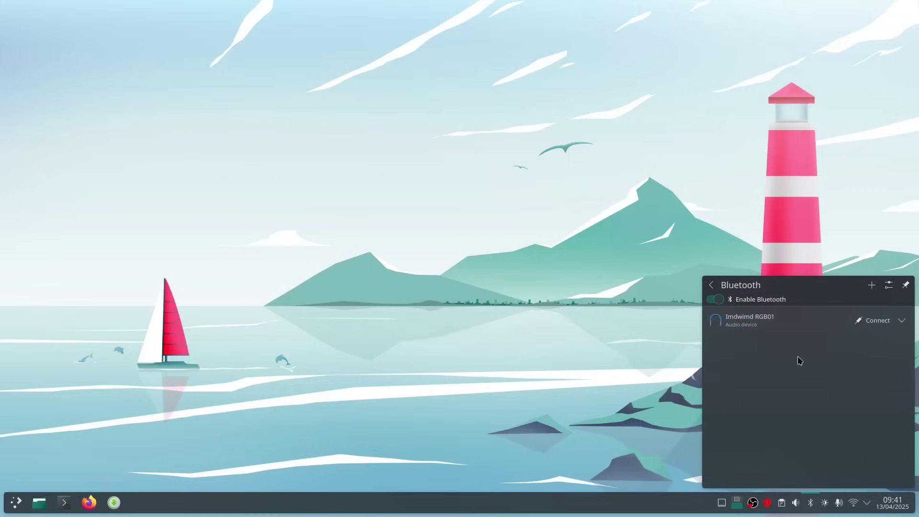
Dismiss the Bluetooth pop-up, search the application launcher for "prin" and open Print Settings.
left_click(595, 425)
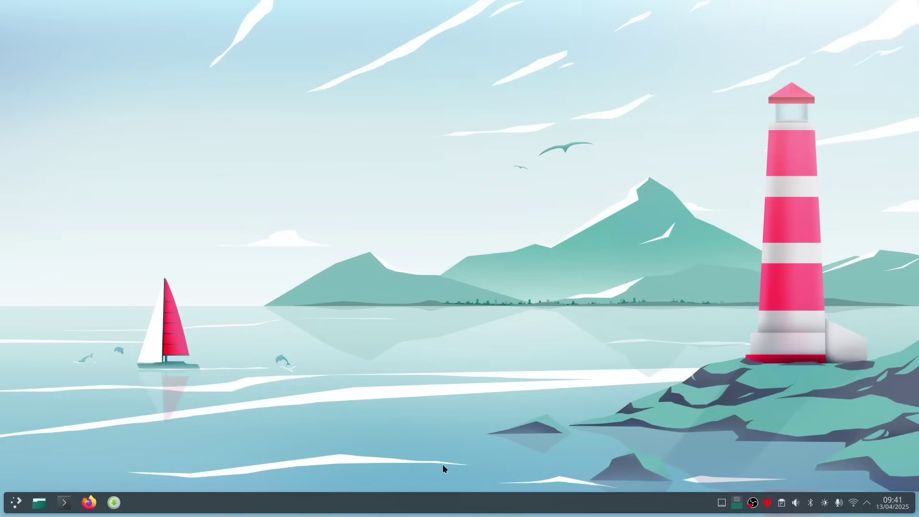
left_click(16, 503)
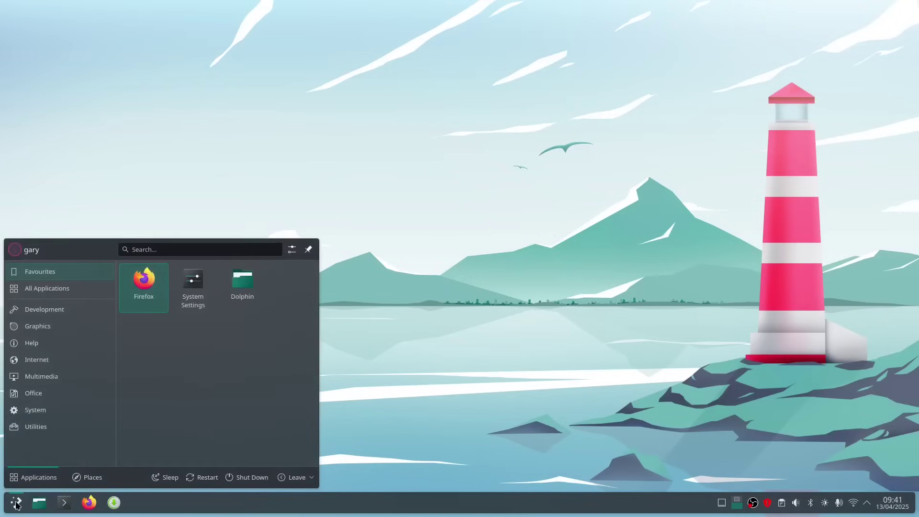
type("prin")
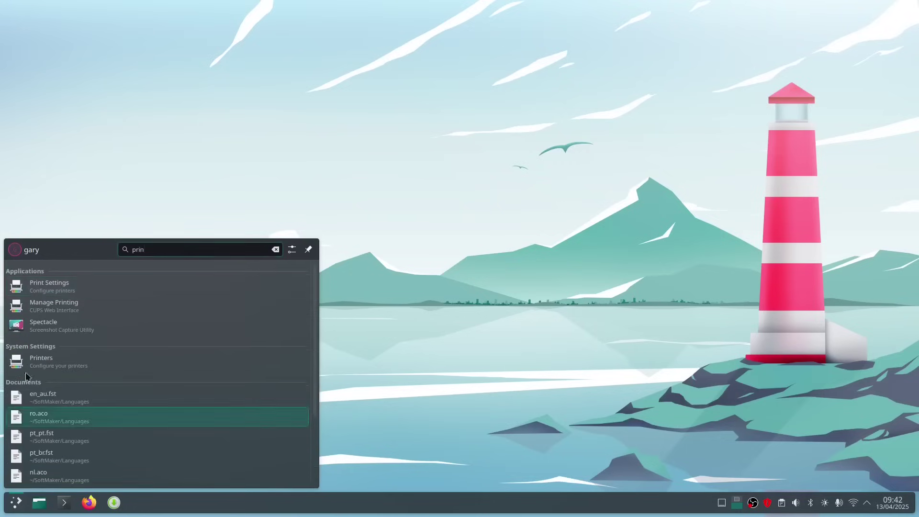
left_click(67, 286)
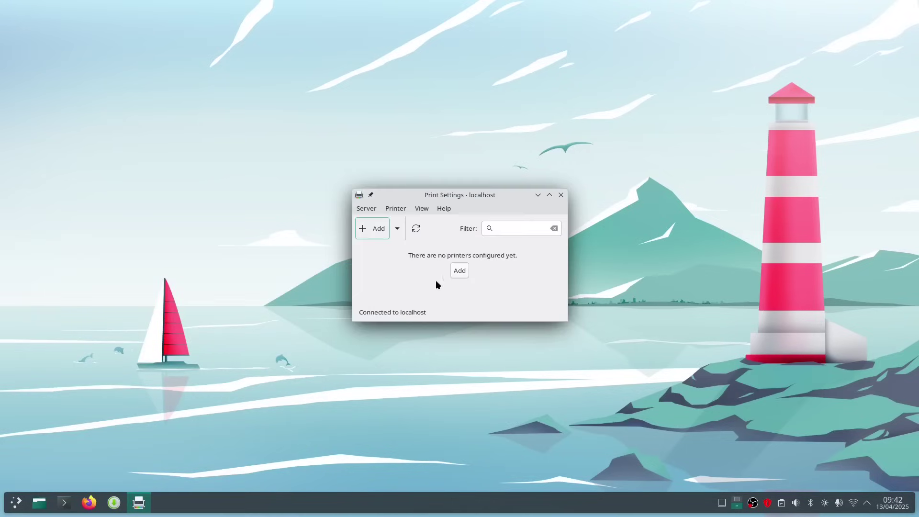
Start adding a new printer and select the HP OfficeJet 3830 from the network printers as its device.
left_click(460, 271)
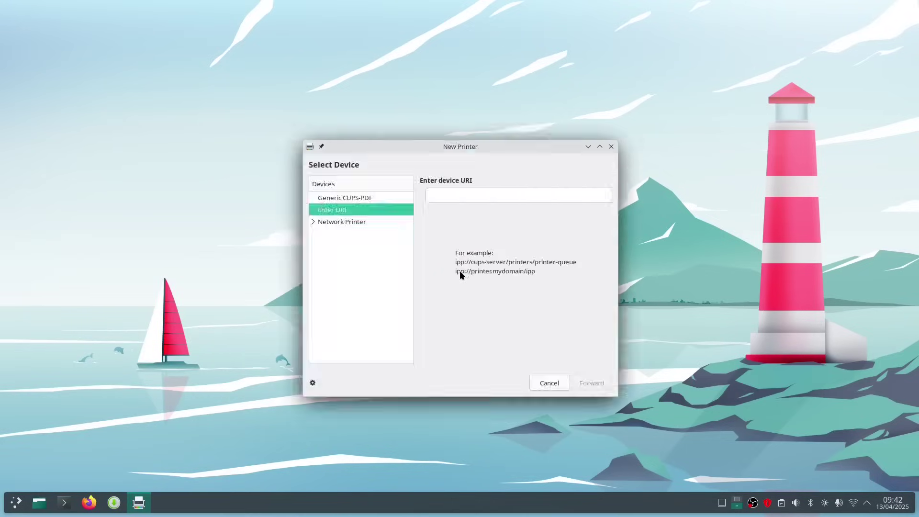
left_click(312, 223)
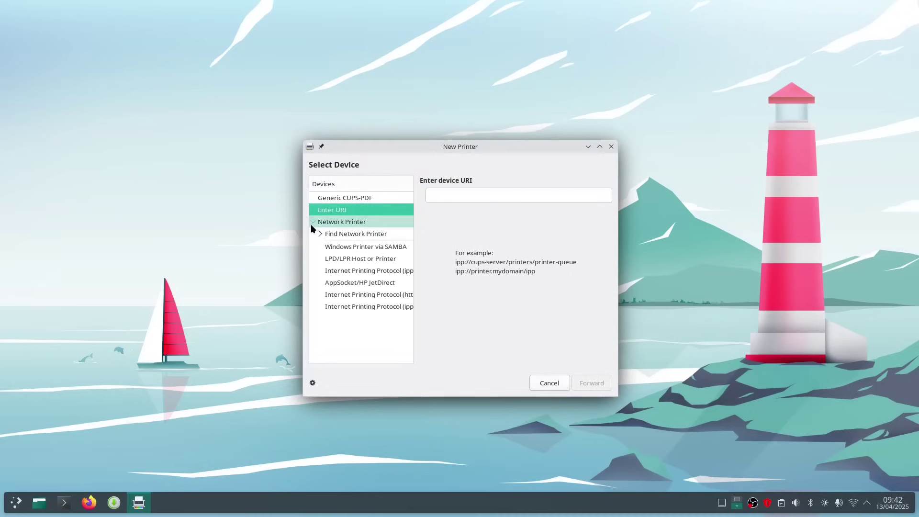
left_click(356, 235)
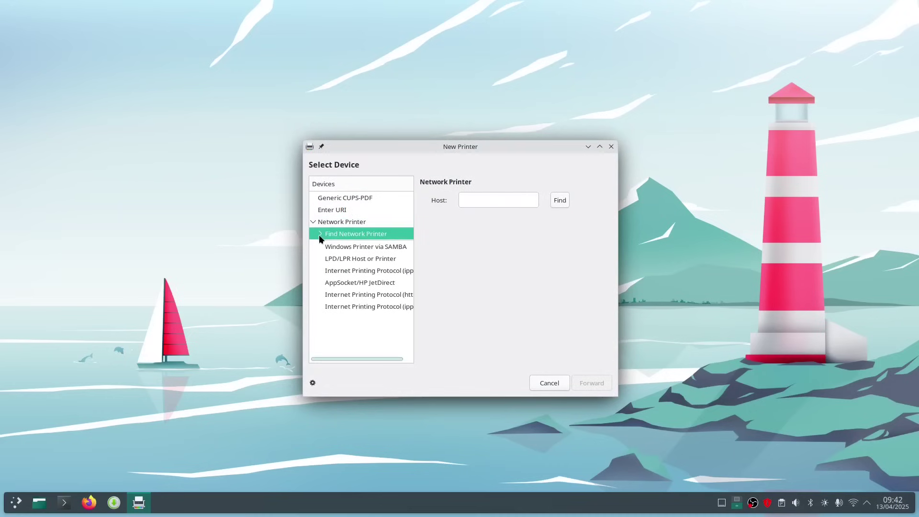
left_click(319, 235)
left_click(343, 234)
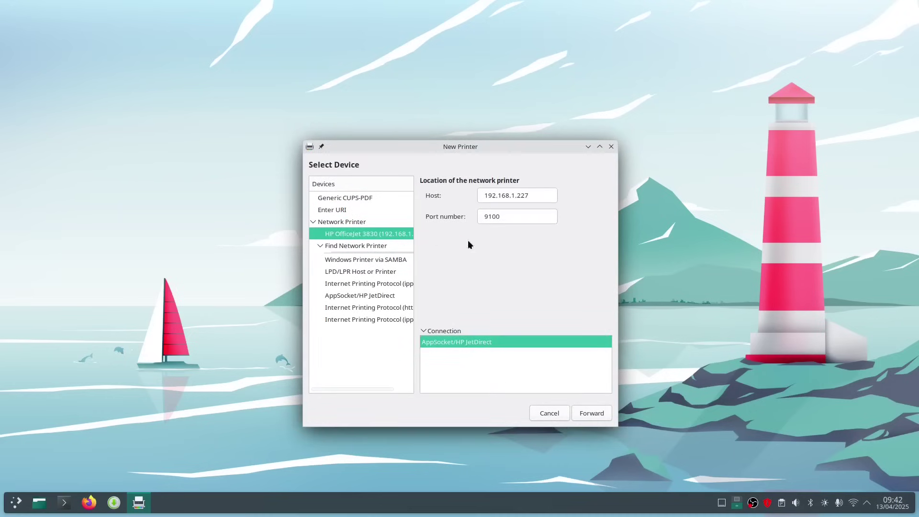
Add the printer with the recommended HP OfficeJet 725 driver and the name HP-OfficeJet-725, skipping the test page.
left_click(591, 412)
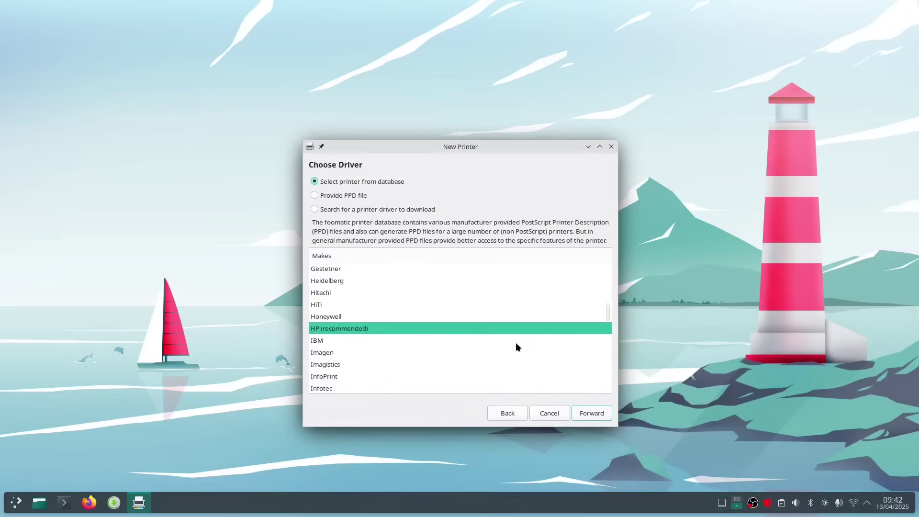
left_click(592, 413)
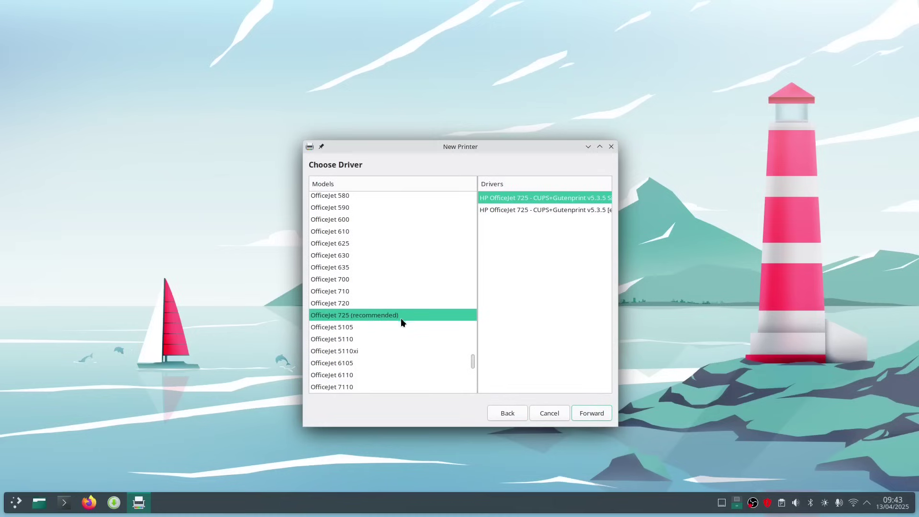
left_click(594, 411)
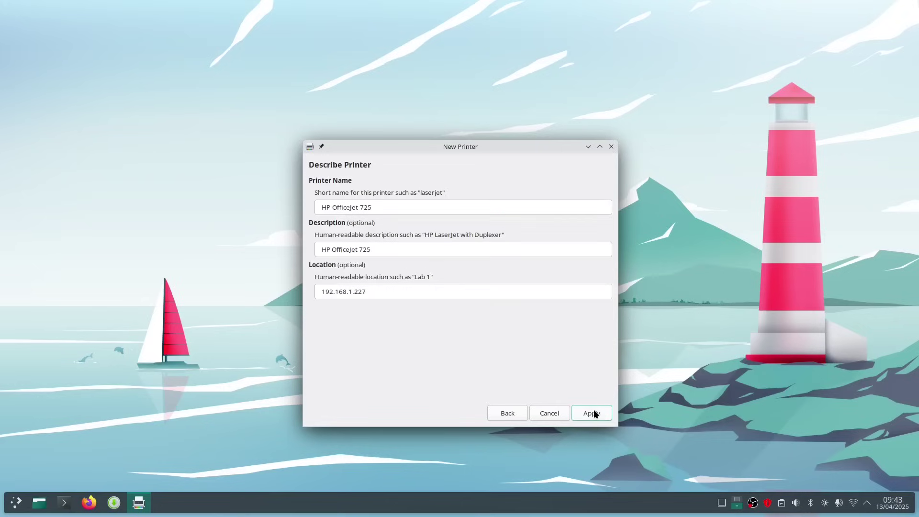
left_click(593, 413)
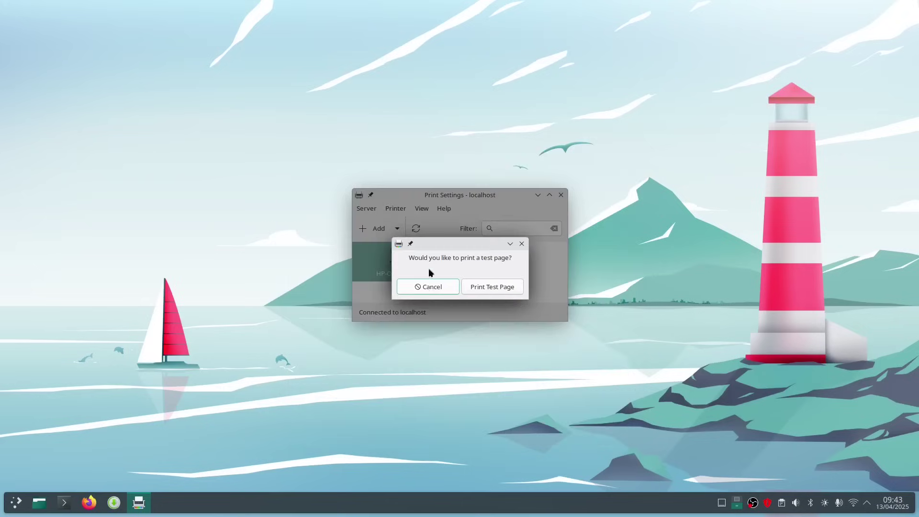
left_click(444, 286)
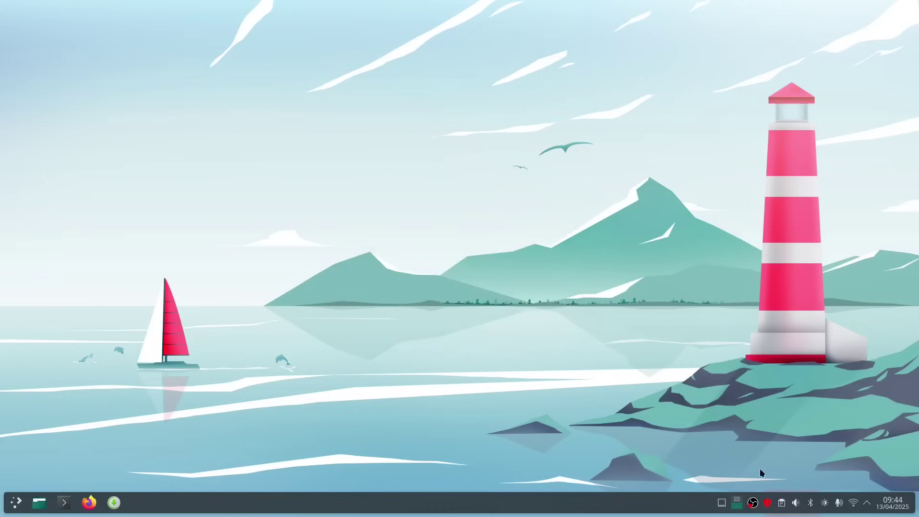
Open the pending software updates, minimise Manjaro Hello, and apply all the updates, authenticating with the account password.
left_click(769, 499)
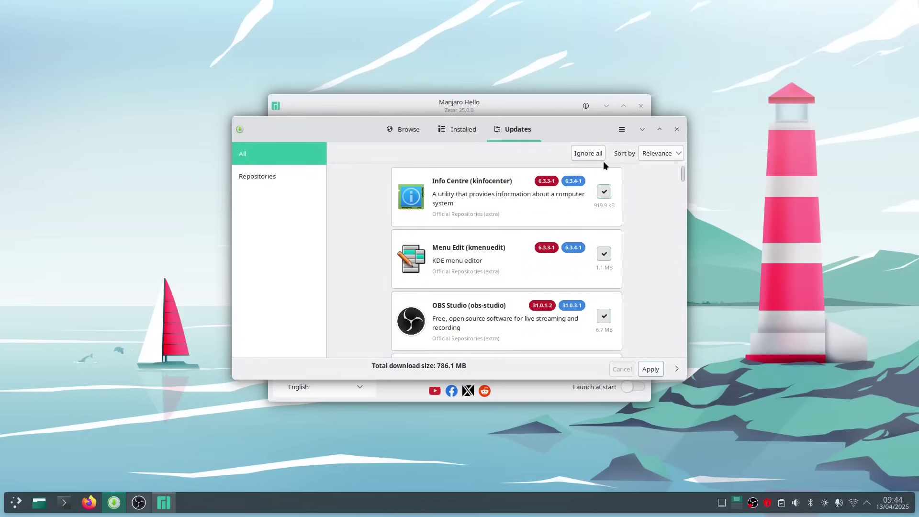
left_click(607, 106)
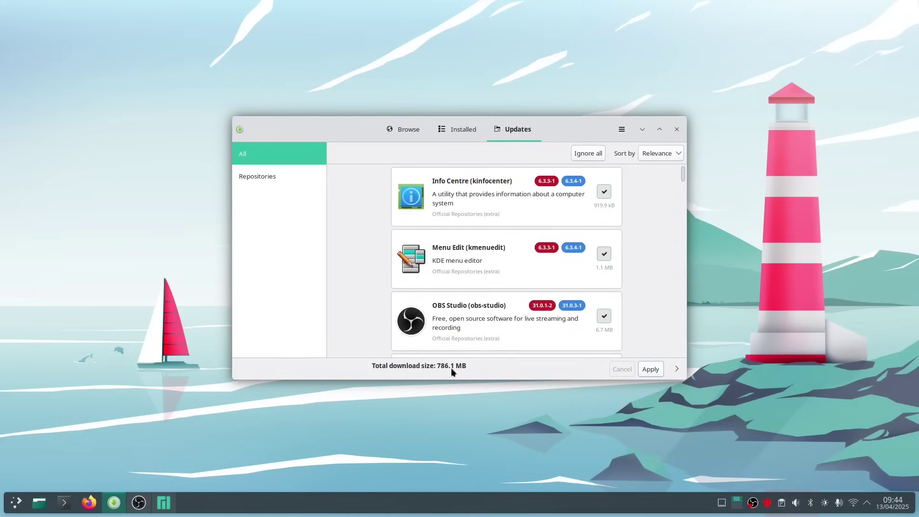
mouse_move(685, 173)
left_mouse_down()
mouse_move(678, 240)
mouse_move(679, 179)
left_mouse_up()
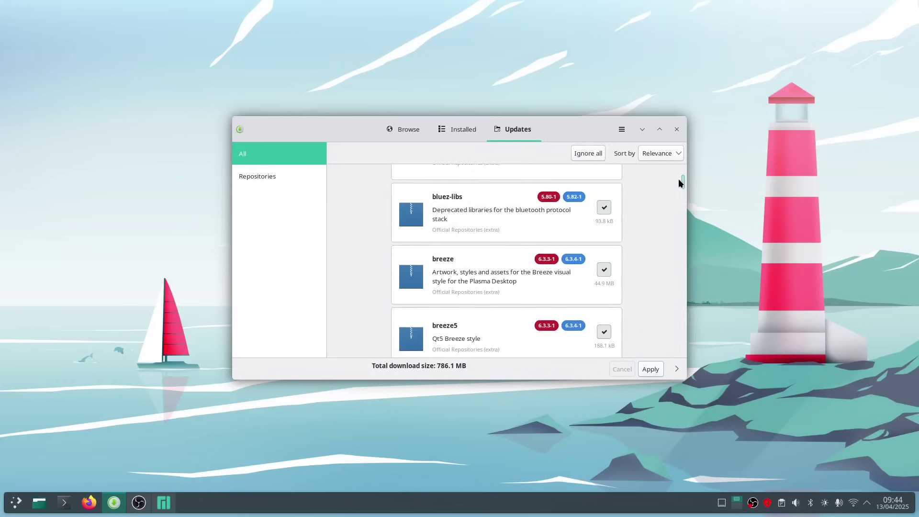
left_click(651, 369)
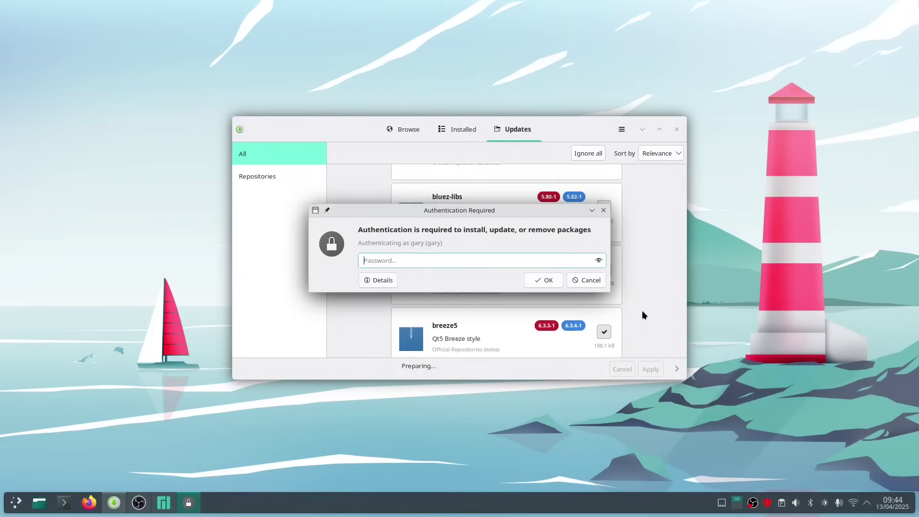
type("••••••••••")
key("Return")
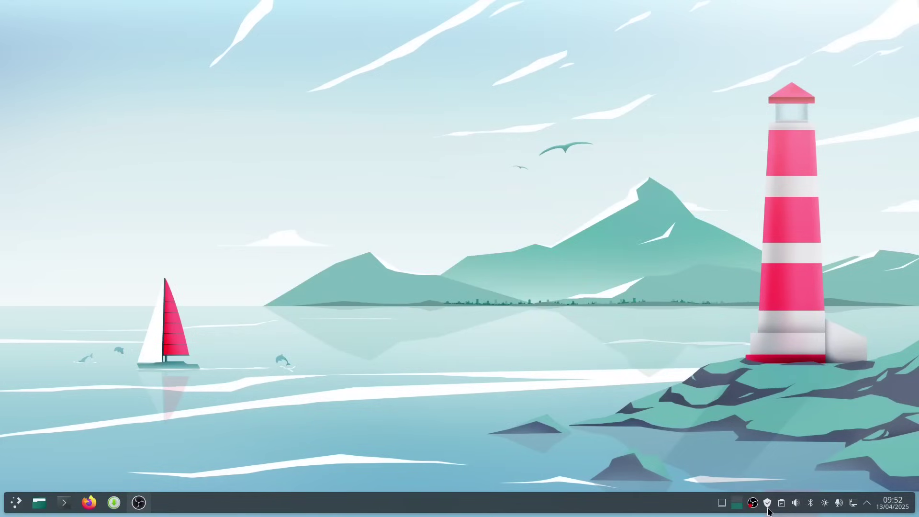
Look over the taskbar's status and pinned items and the application launcher's Favourites and All Applications lists.
mouse_move(768, 510)
mouse_move(145, 511)
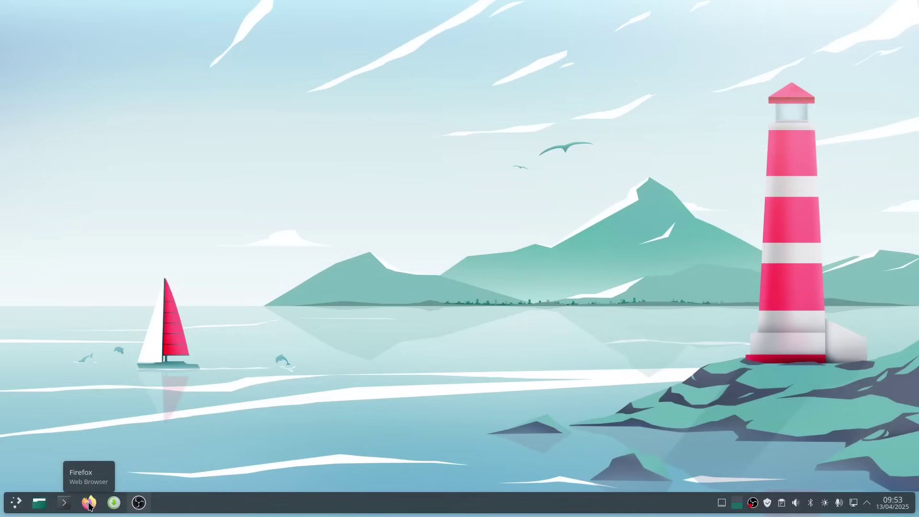
left_click(39, 503)
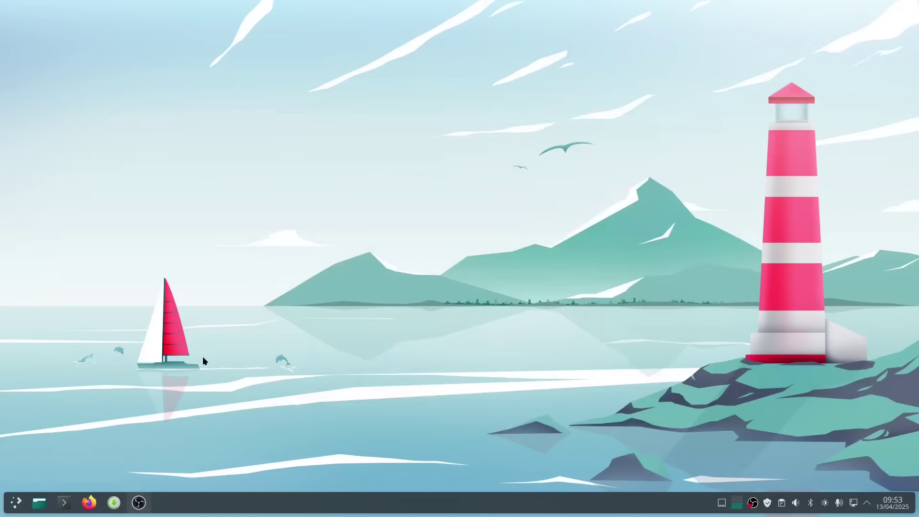
left_click(15, 506)
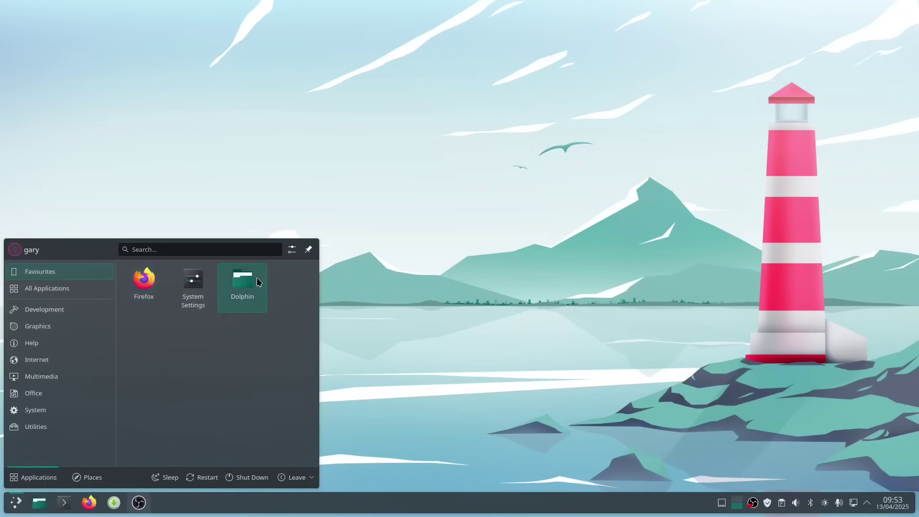
left_click(53, 292)
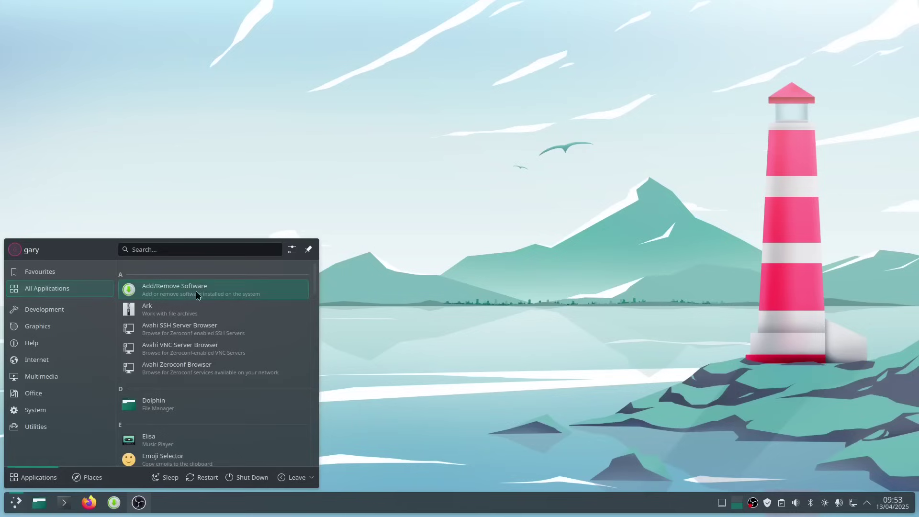
scroll(212, 309, "down", 1)
scroll(212, 309, "down", 1)
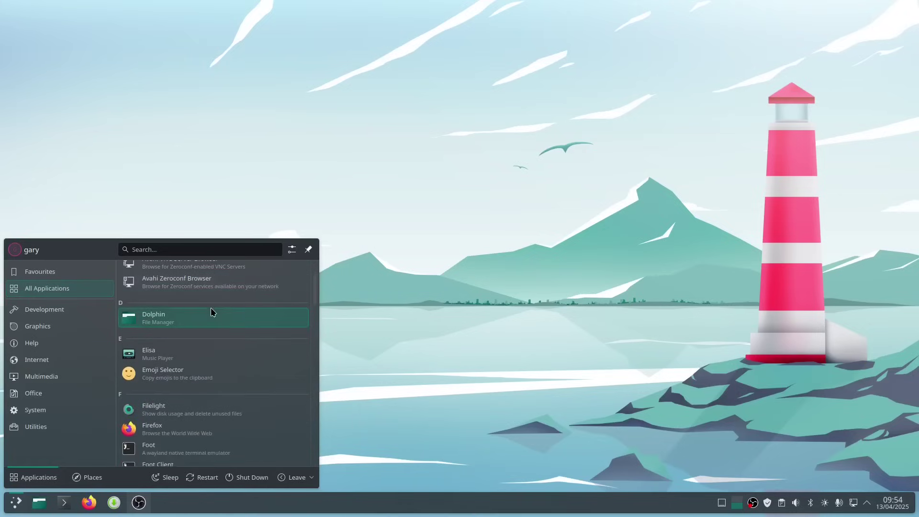
scroll(211, 309, "down", 1)
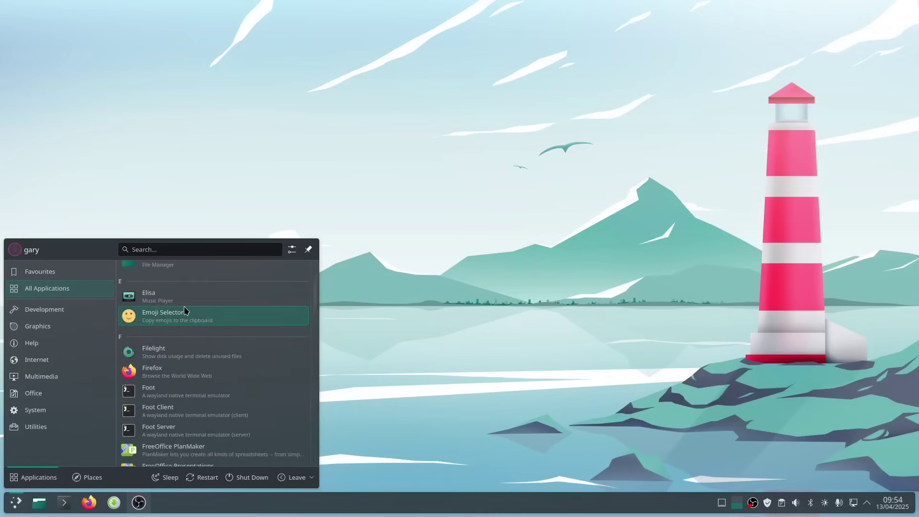
scroll(185, 310, "up", 5)
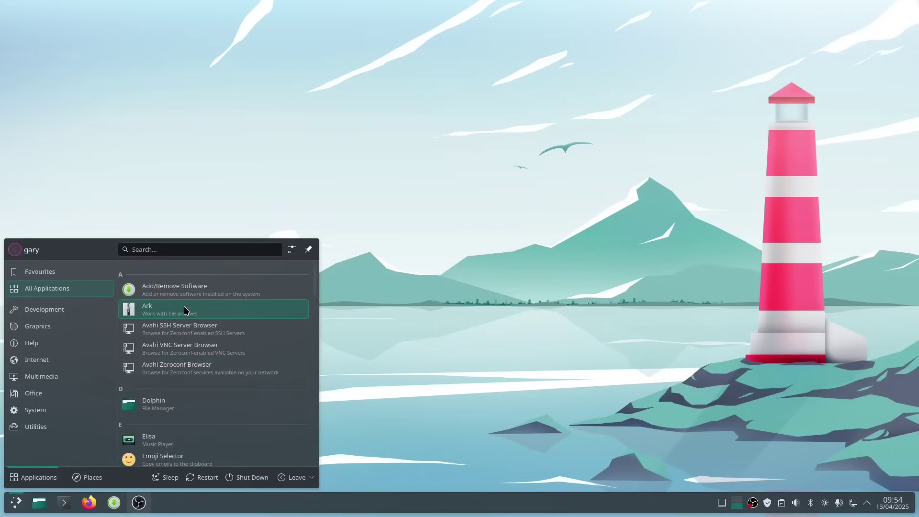
left_click(61, 271)
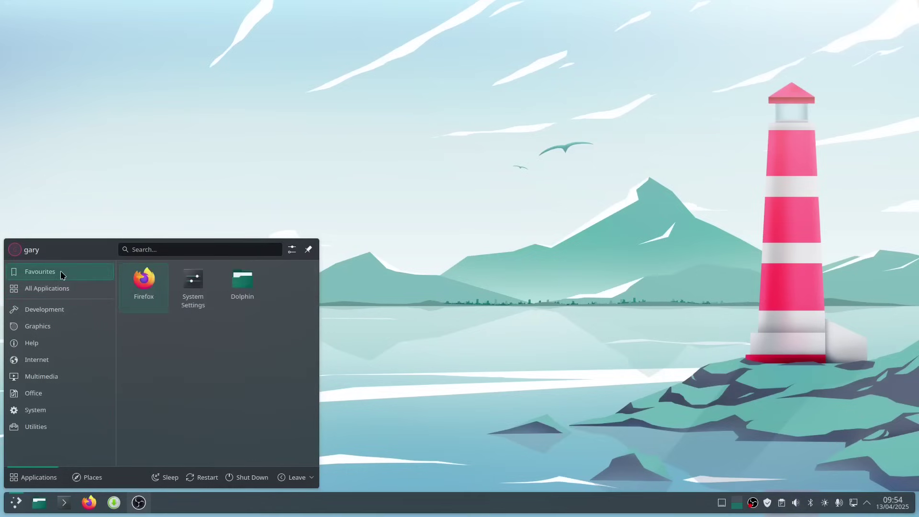
left_click(62, 287)
left_click(66, 272)
left_click(60, 290)
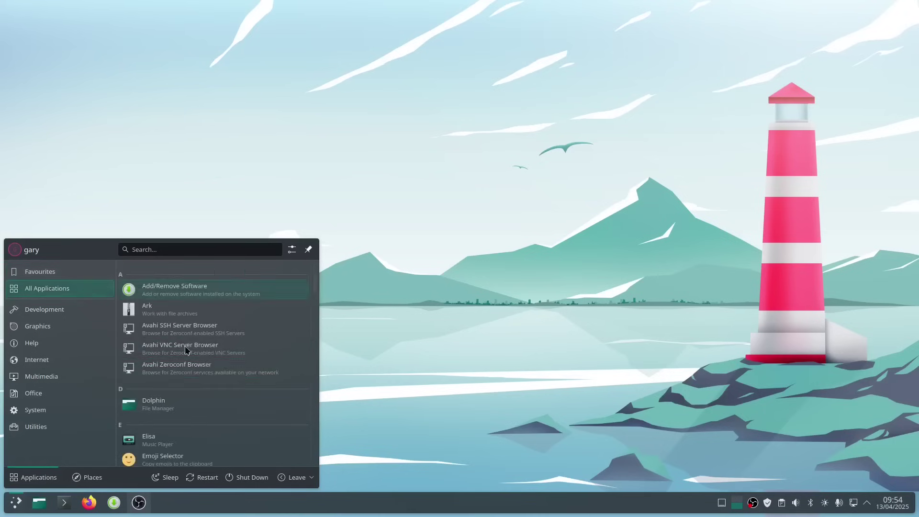
Add the Elisa music player to the launcher's favourites and to the desktop.
scroll(201, 372, "down", 2)
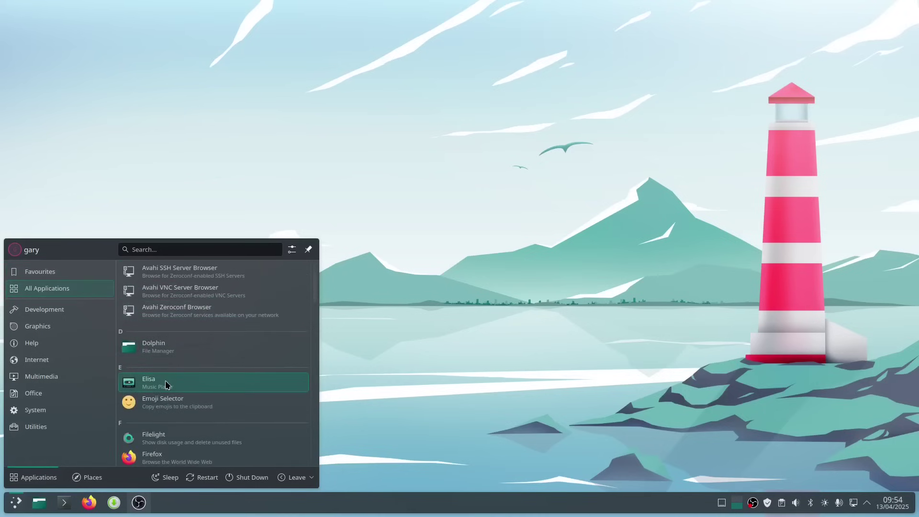
right_click(166, 384)
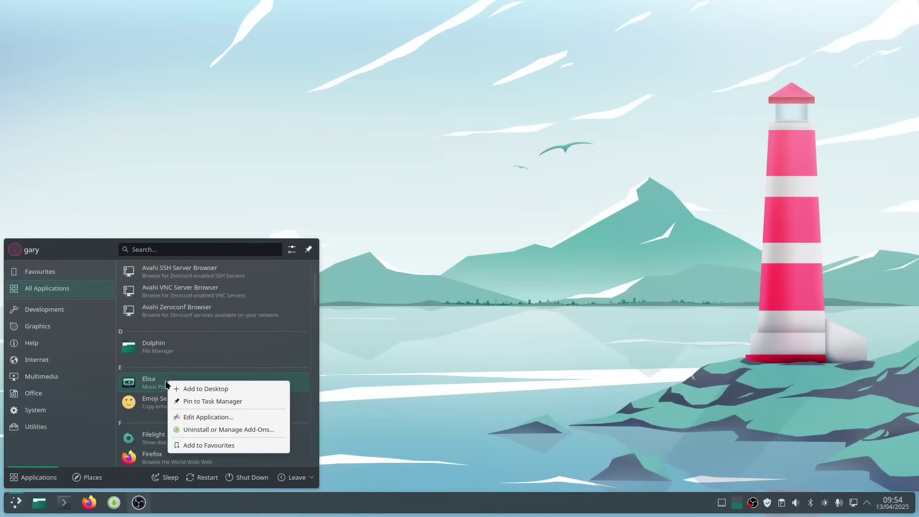
left_click(216, 443)
right_click(179, 381)
left_click(208, 382)
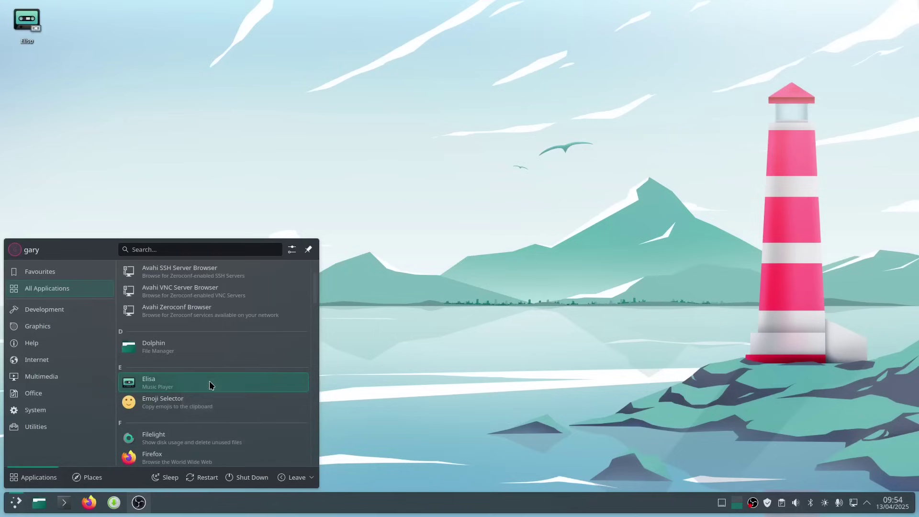
Pin Elisa to the task manager and close the application launcher.
right_click(186, 383)
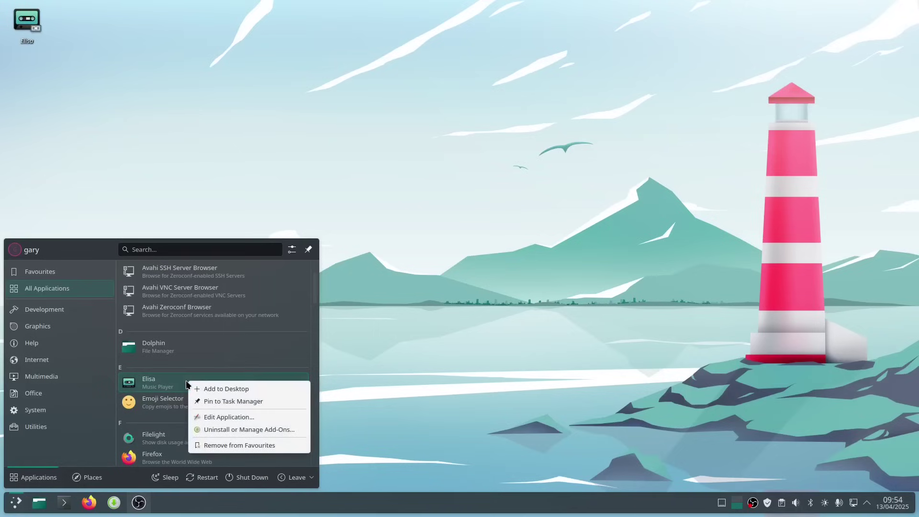
left_click(219, 400)
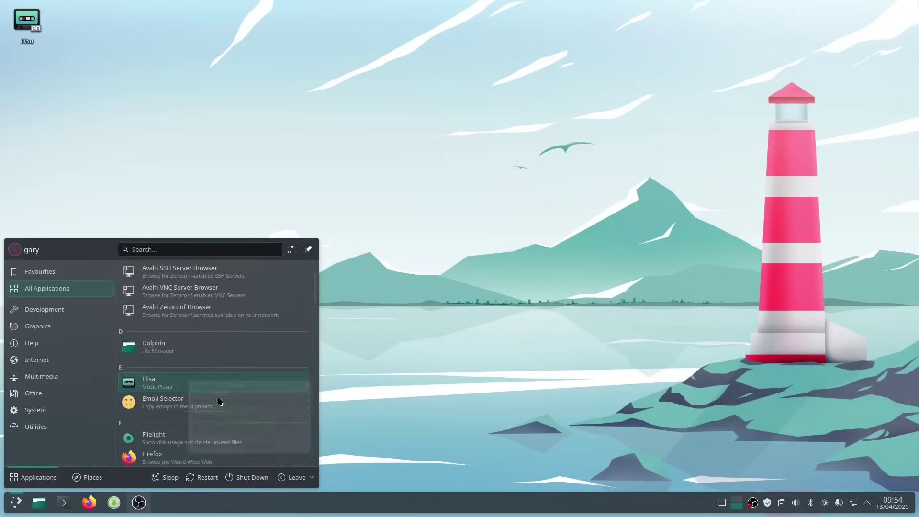
right_click(187, 384)
left_click(102, 104)
Move the Elisa desktop shortcut to the wastebin.
left_click(31, 31)
right_click(31, 24)
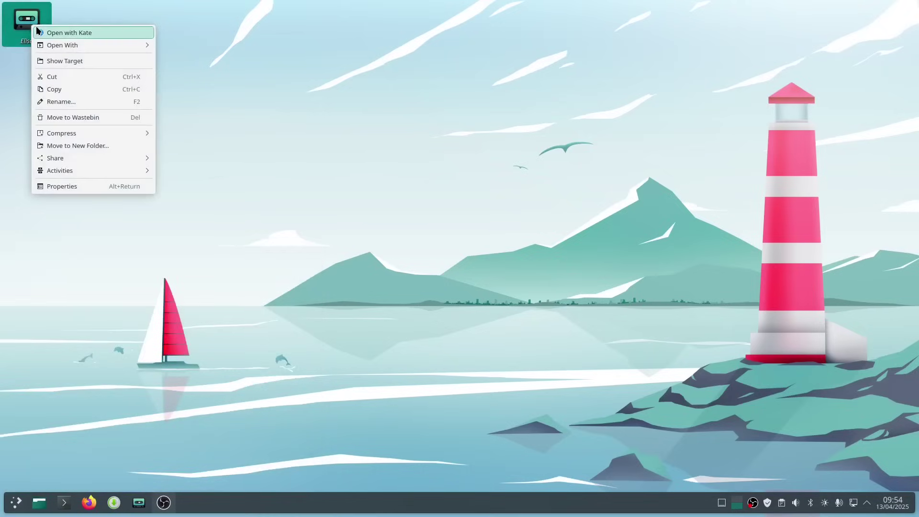
left_click(73, 117)
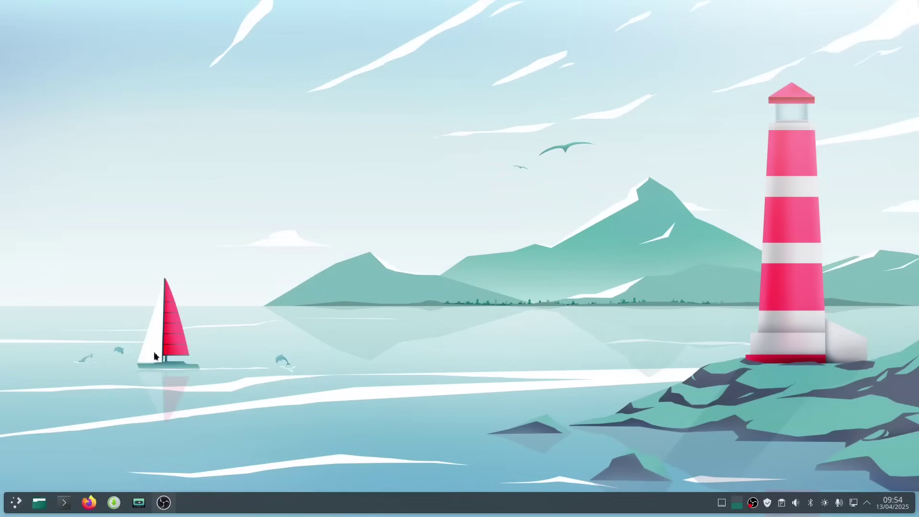
Unpin Elisa from the task manager.
right_click(142, 508)
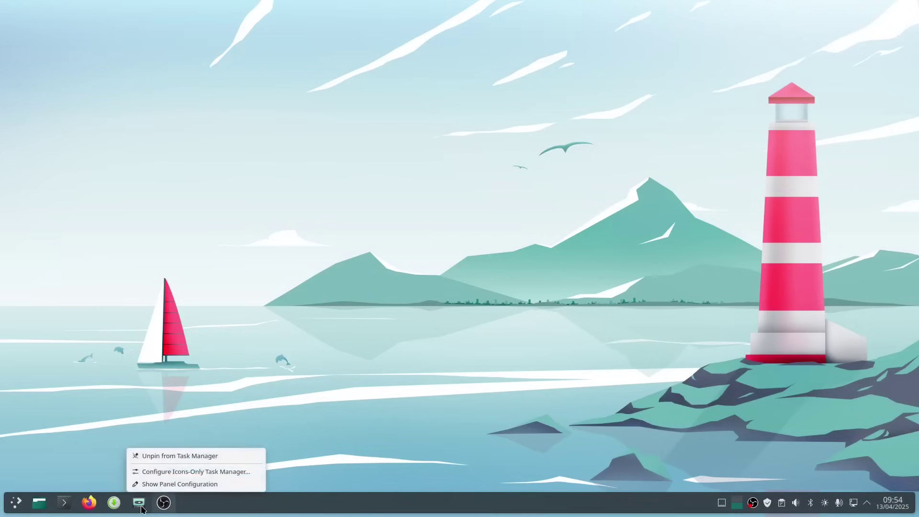
left_click(145, 458)
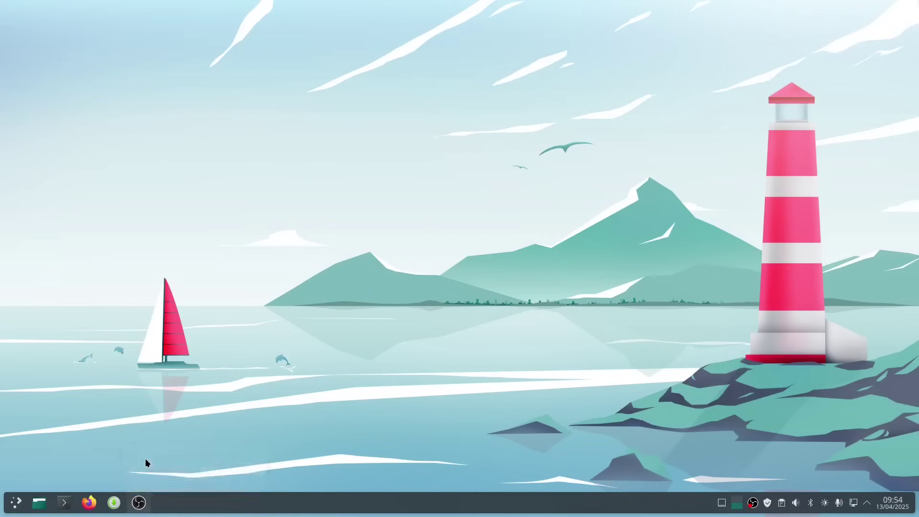
Browse the launcher's All Applications, Development, Graphics, Internet, Multimedia and Office categories to see which applications are preinstalled.
left_click(16, 509)
left_click(55, 290)
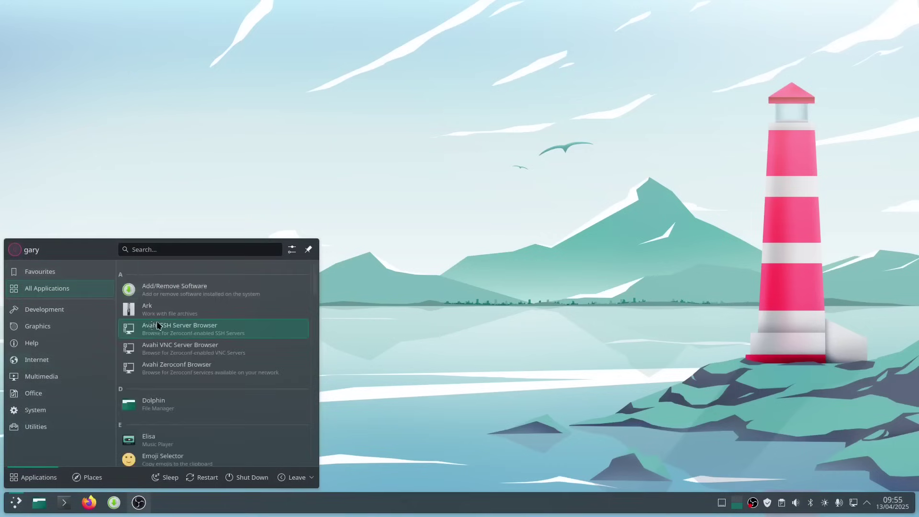
left_click(54, 311)
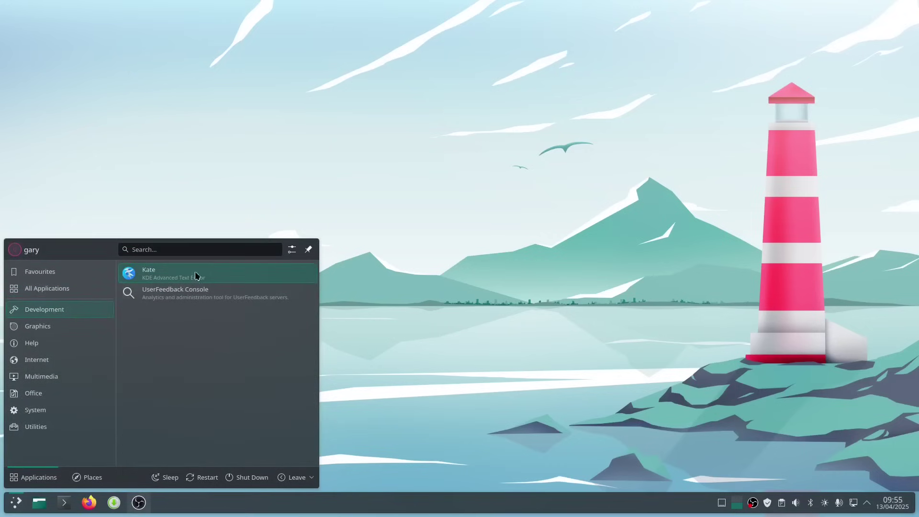
left_click(64, 326)
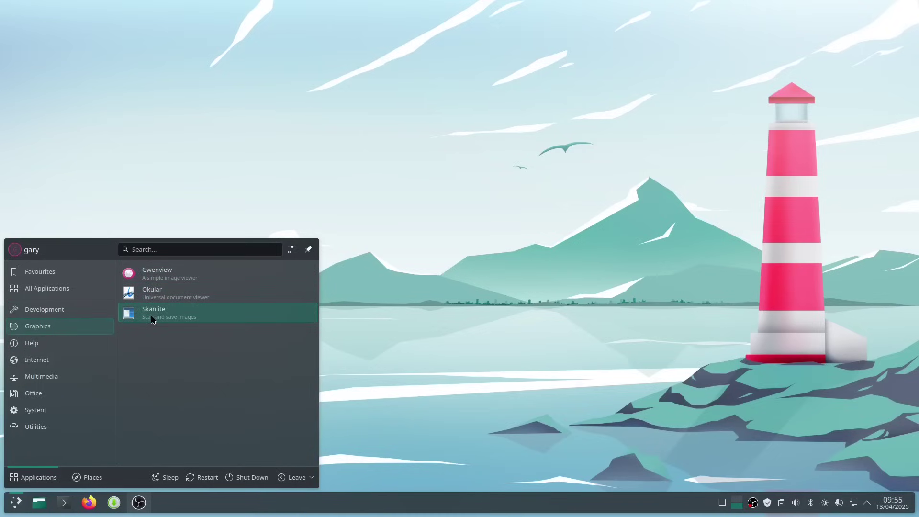
left_click(58, 359)
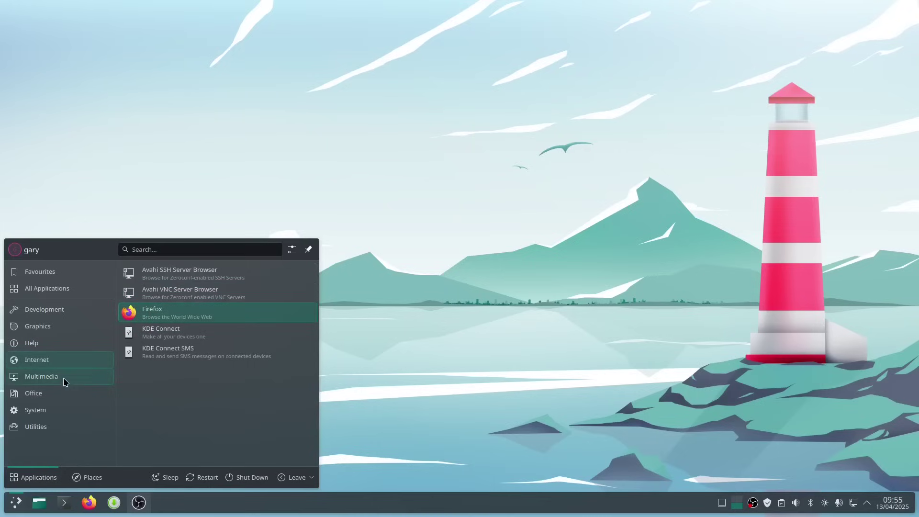
mouse_move(63, 378)
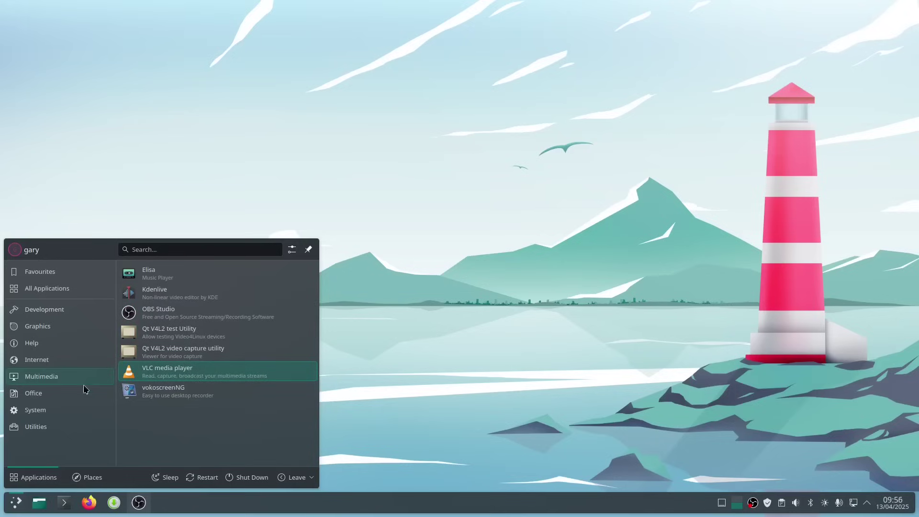
mouse_move(64, 394)
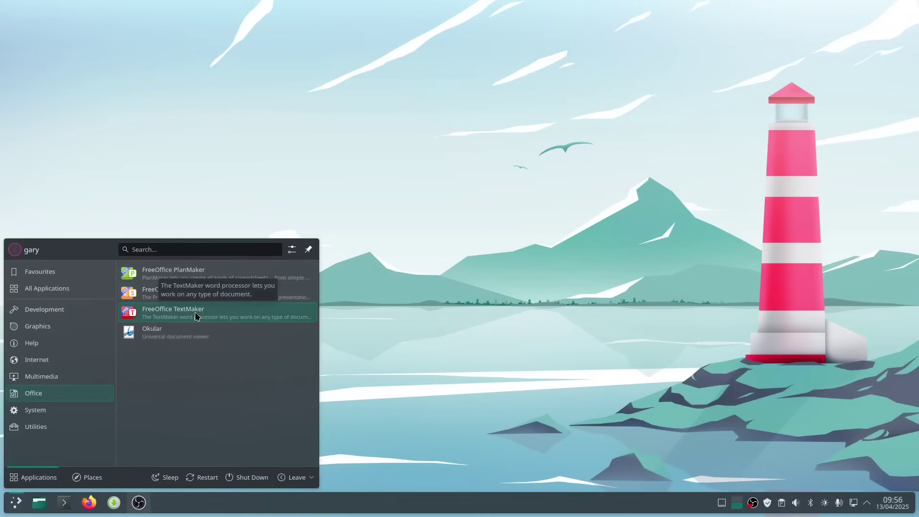
Launch Timeshift from the System applications and authenticate with the account password.
left_click(67, 415)
scroll(199, 293, "down", 4)
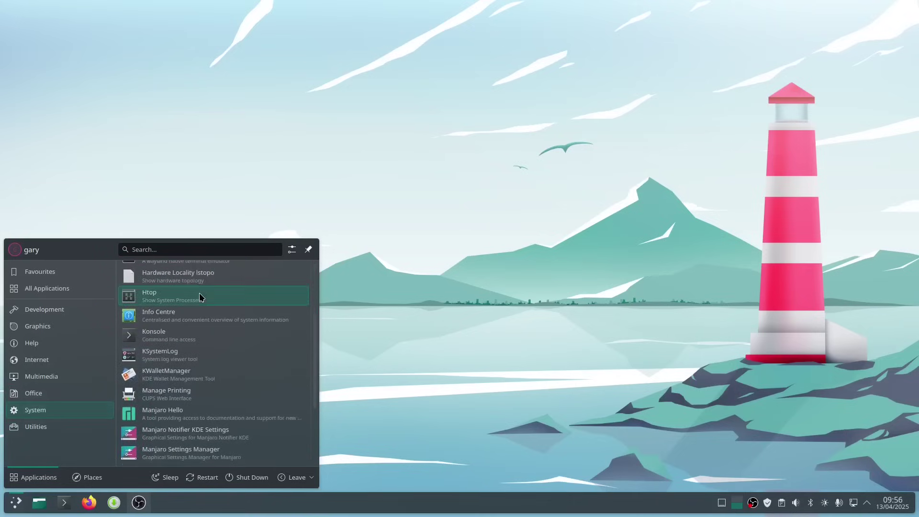
scroll(199, 297, "down", 3)
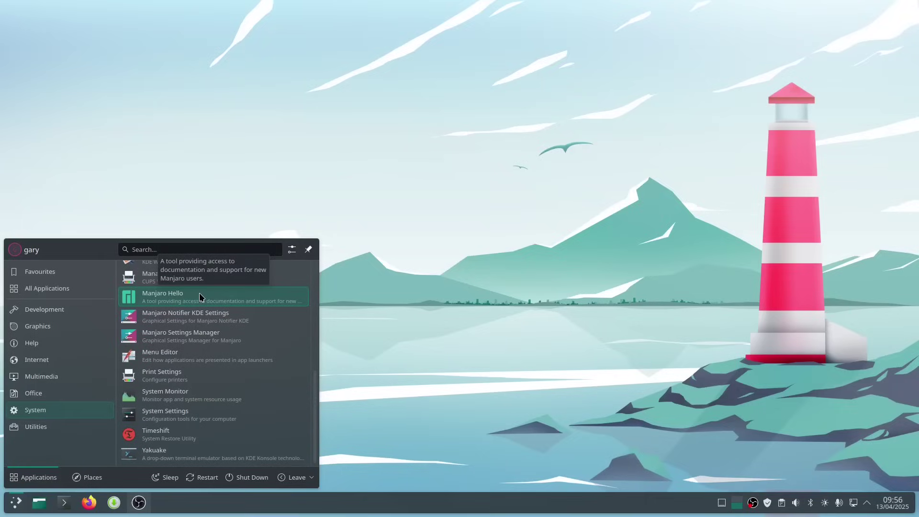
left_click(179, 437)
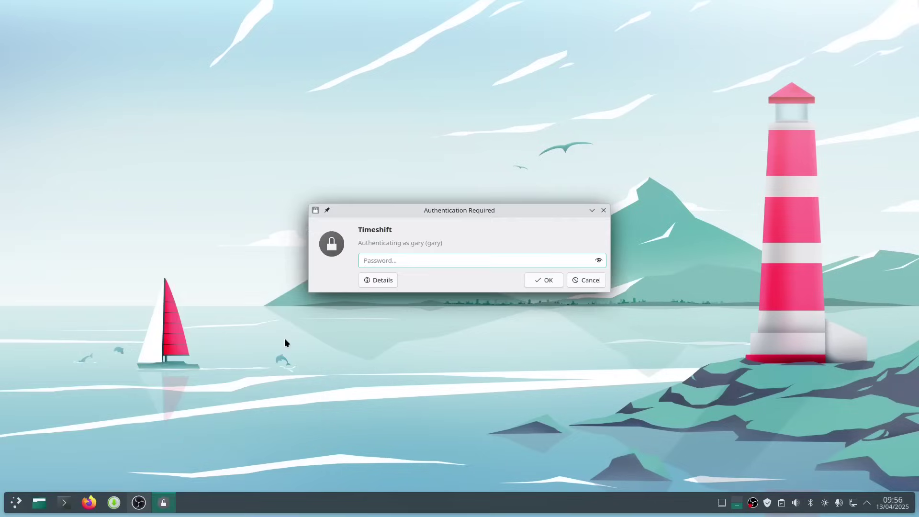
type("**********")
key("Return")
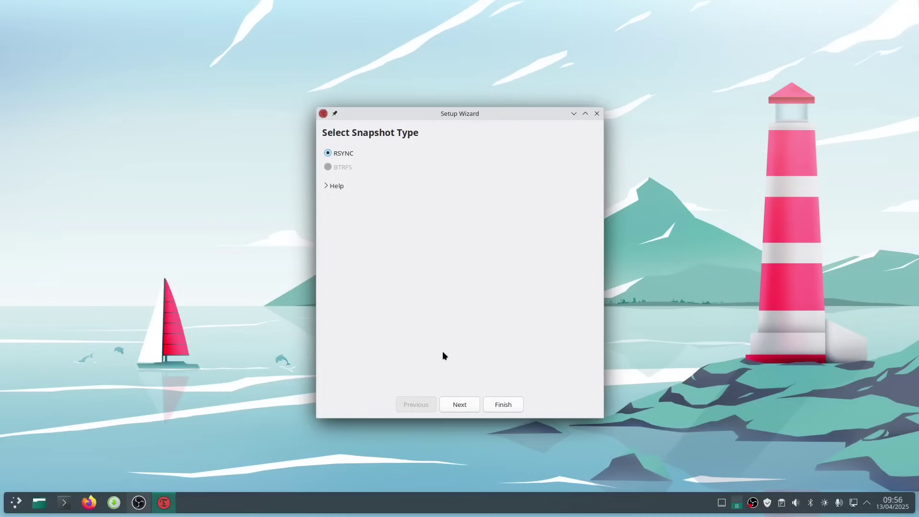
Keep RSYNC as the snapshot type and schedule monthly snapshots instead of daily ones in the Timeshift setup wizard.
left_click(464, 406)
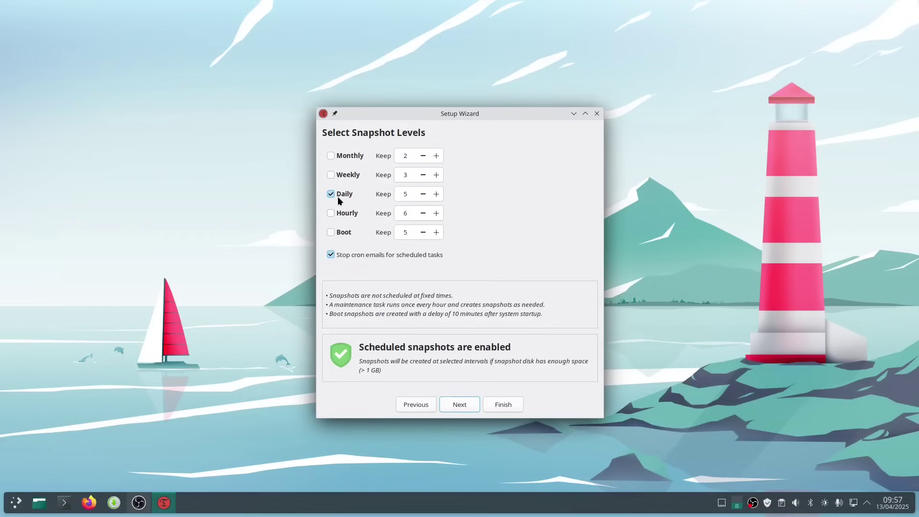
left_click(337, 196)
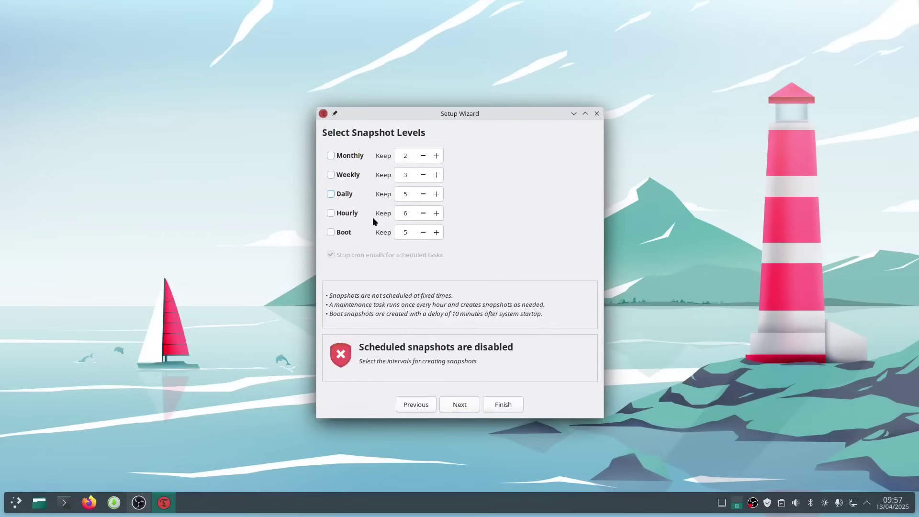
left_click(331, 155)
left_click(470, 404)
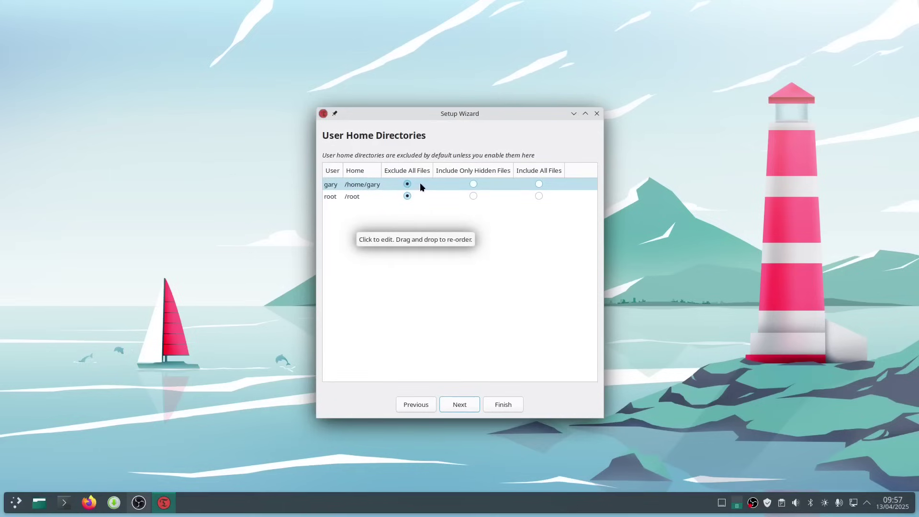
Include all files of the regular user's home directory in the snapshots, finish the setup wizard and close Timeshift.
left_click(539, 184)
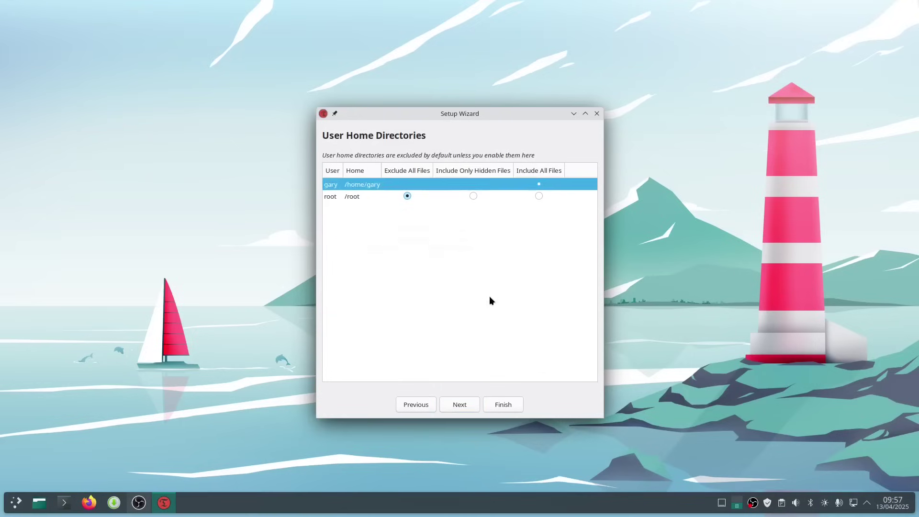
left_click(459, 405)
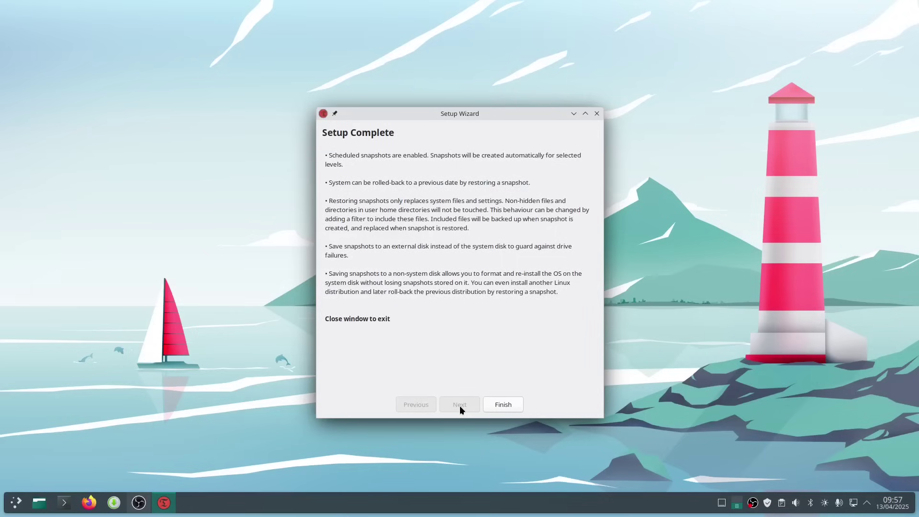
left_click(503, 405)
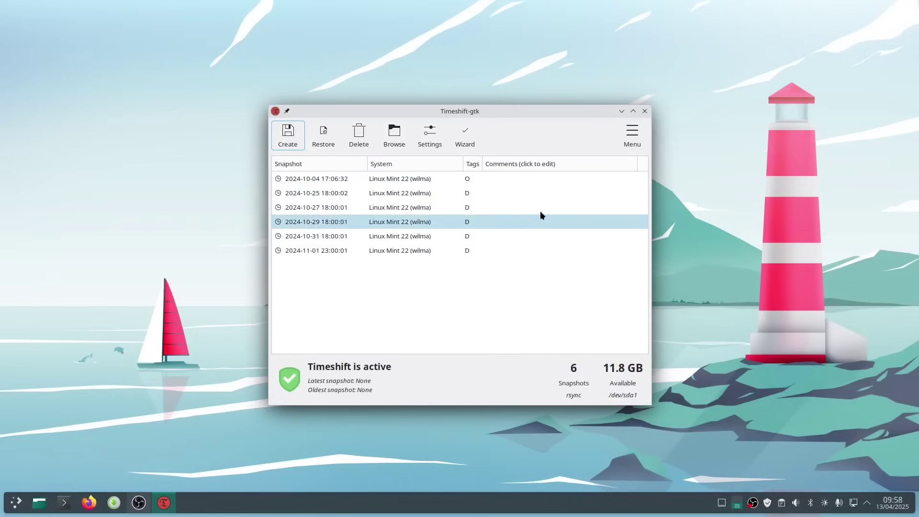
left_click(645, 111)
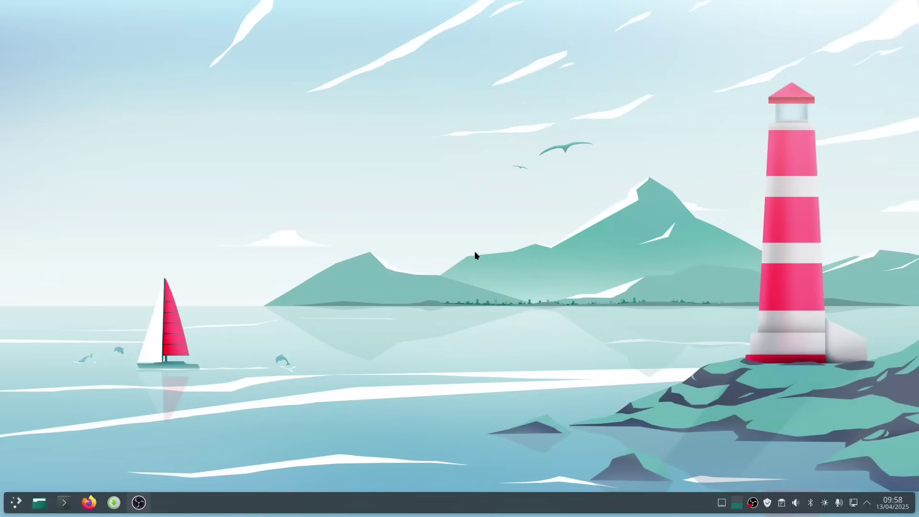
Try the Autumn 5.5, Bamboo and By the water images in the desktop wallpaper settings and browse the remaining wallpapers.
right_click(407, 210)
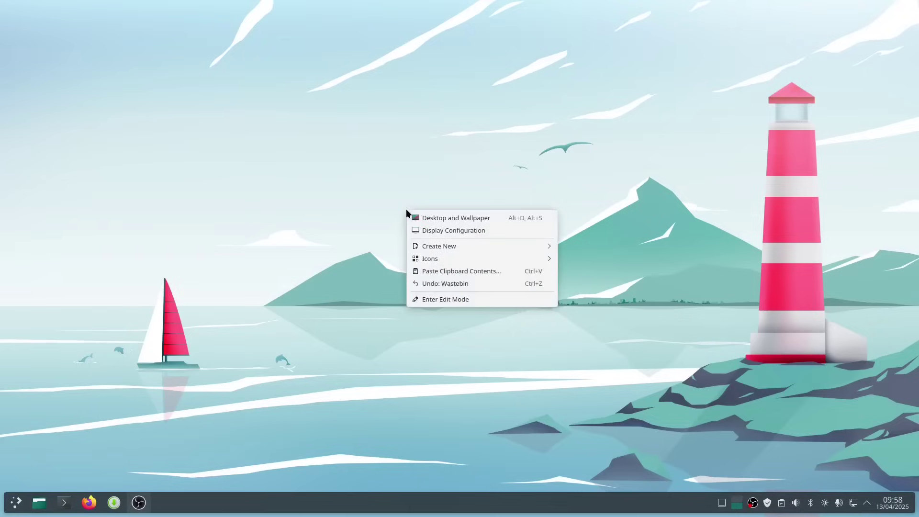
left_click(445, 218)
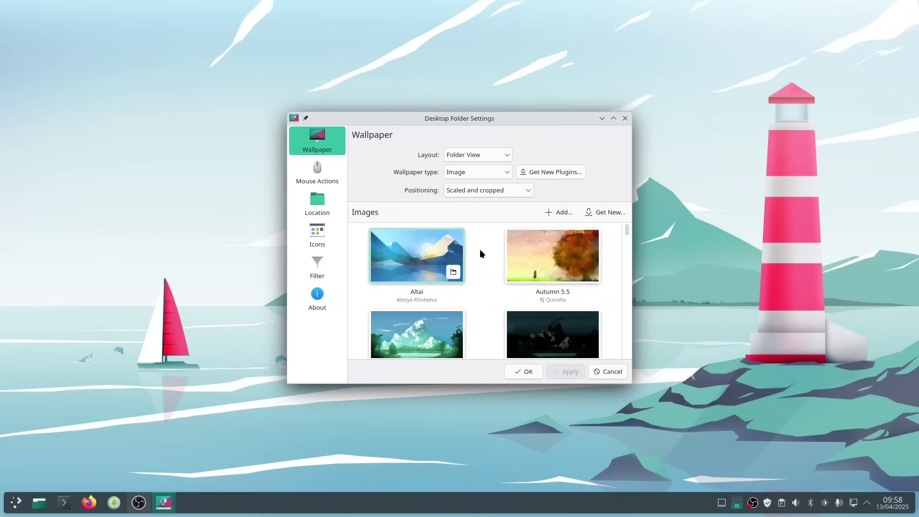
left_click(523, 263)
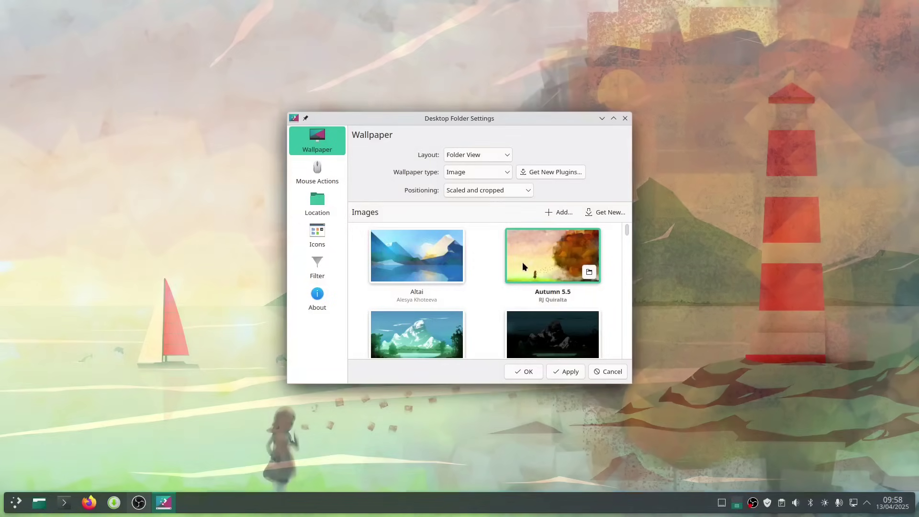
scroll(484, 266, "down", 2)
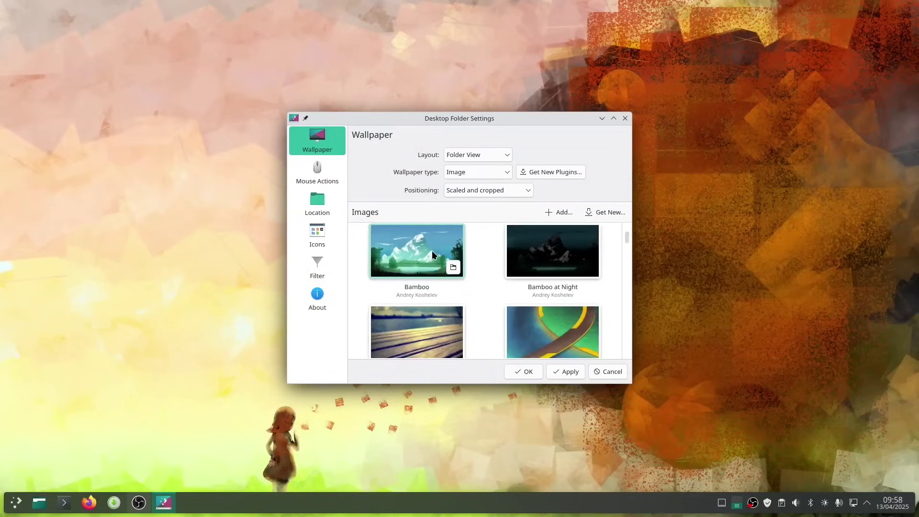
left_click(421, 258)
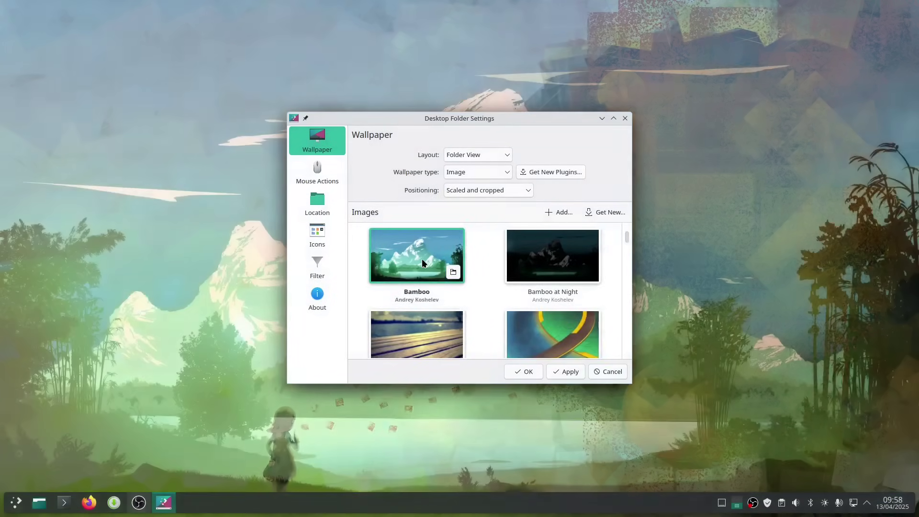
left_click(421, 323)
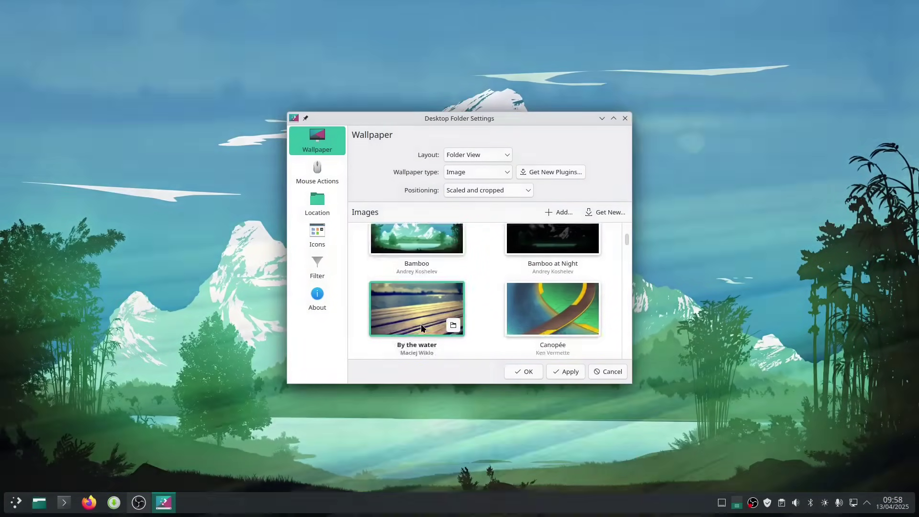
scroll(487, 286, "down", 2)
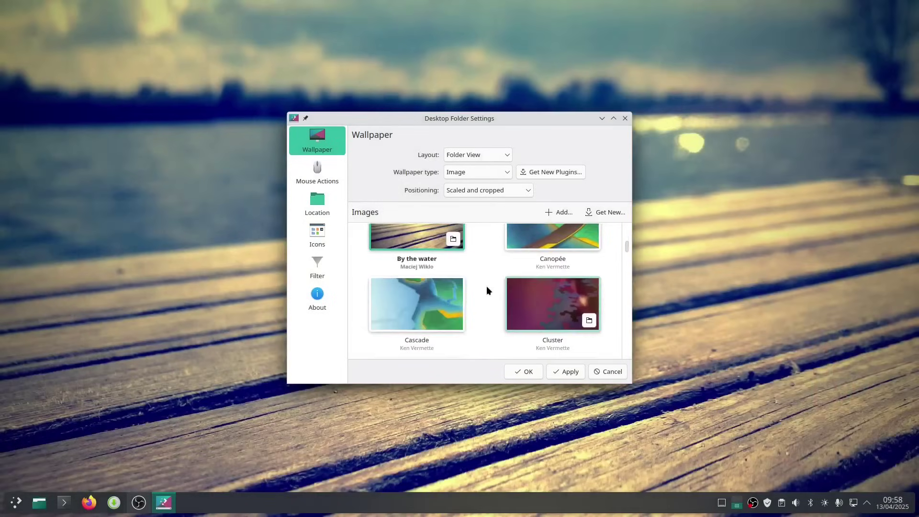
scroll(486, 286, "down", 2)
scroll(486, 286, "down", 8)
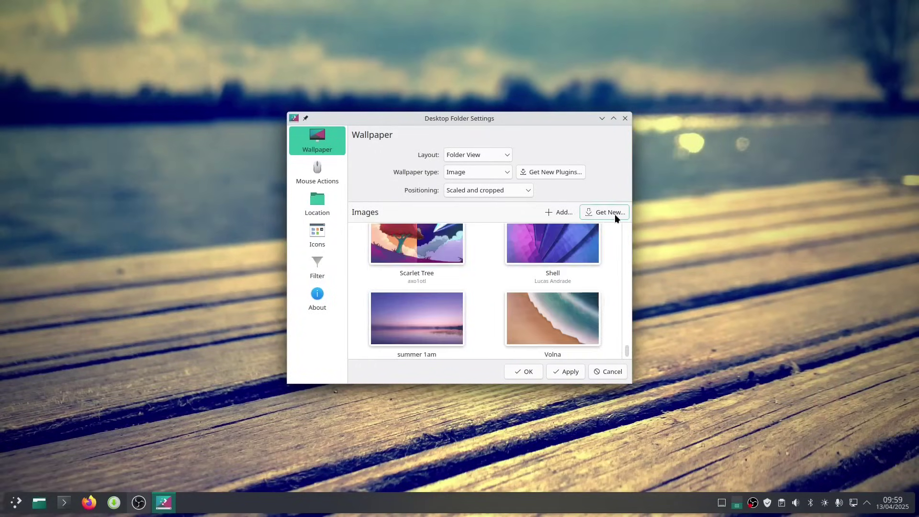
Start adding a wallpaper image and try to mount the first listed device, entering the account password, then erase it and cancel the authentication.
left_click(549, 211)
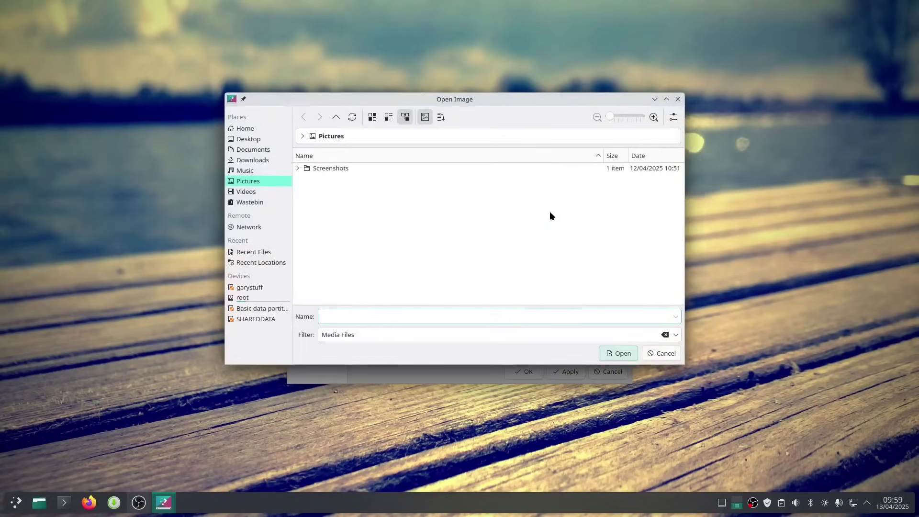
left_click(248, 289)
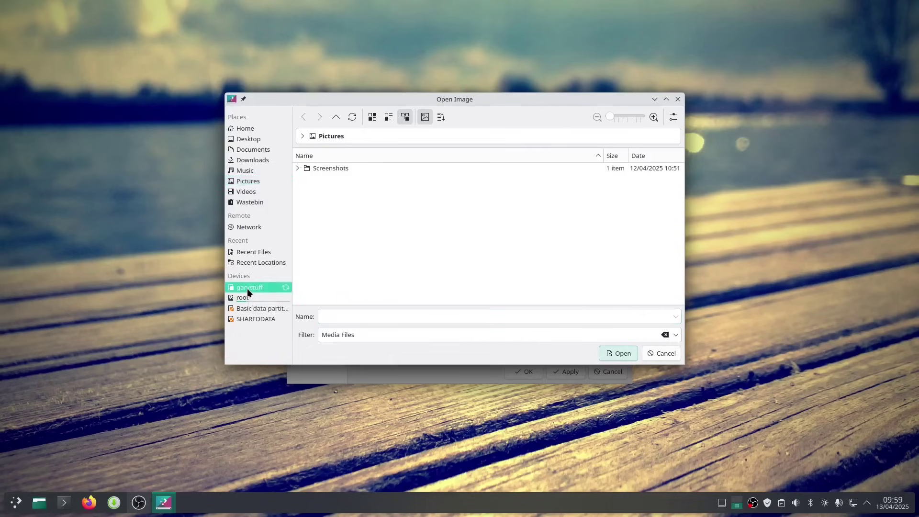
type("***********")
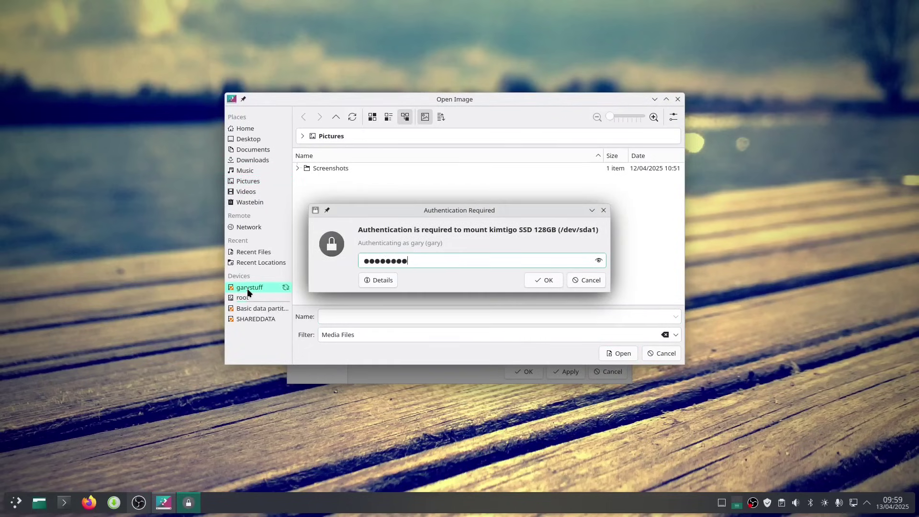
key("BackSpace")
key("BackSpace")
key("BackSpace")
key("BackSpace")
key("BackSpace")
key("BackSpace")
key("BackSpace")
key("BackSpace")
key("BackSpace")
key("BackSpace")
key("BackSpace")
left_click(582, 281)
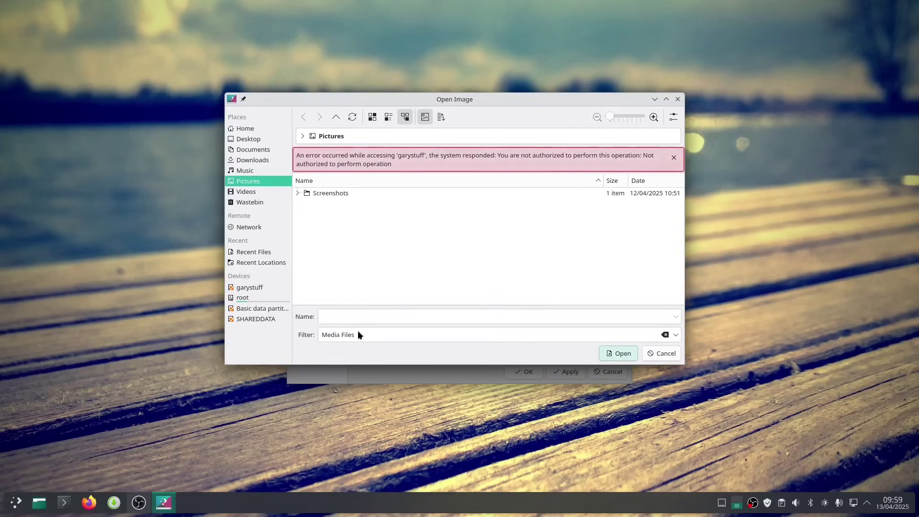
Switch to the Dolphin file manager and mount the first listed device (/dev/sda1), authenticating with the account password.
left_click(43, 505)
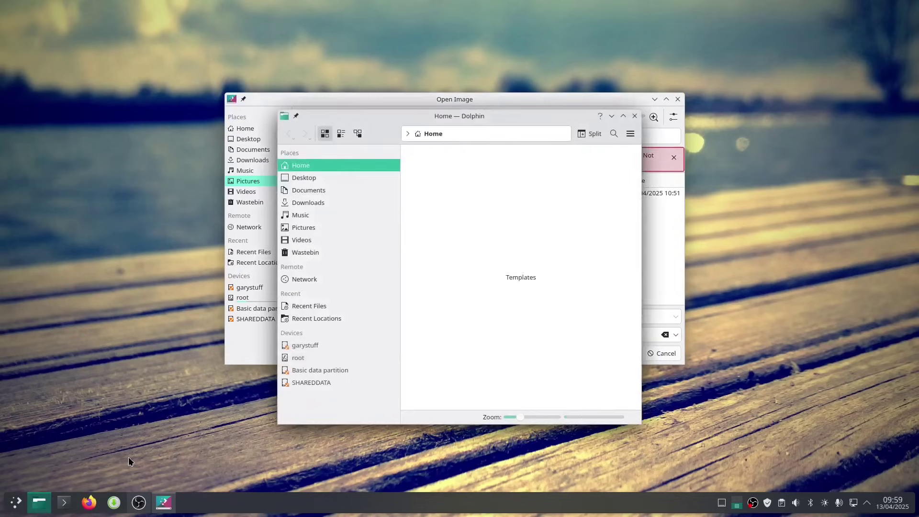
left_click(312, 346)
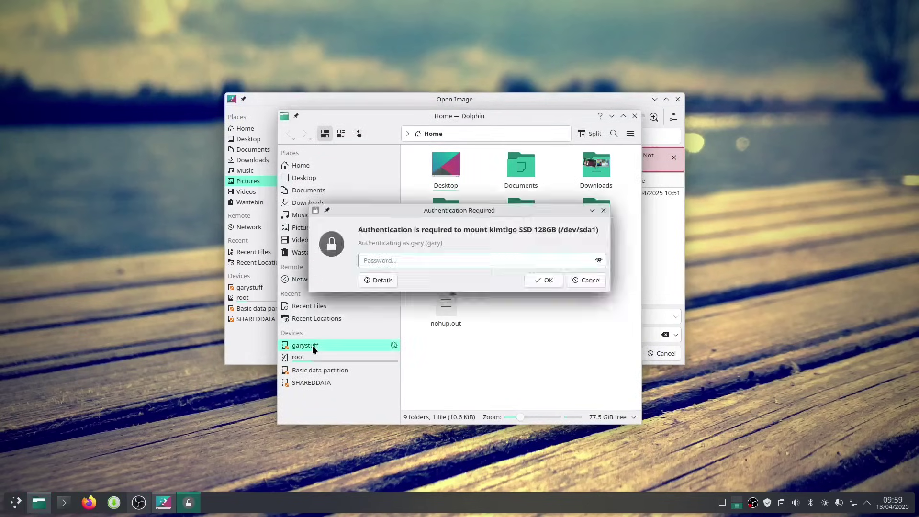
type("•••••••••••")
key("Return")
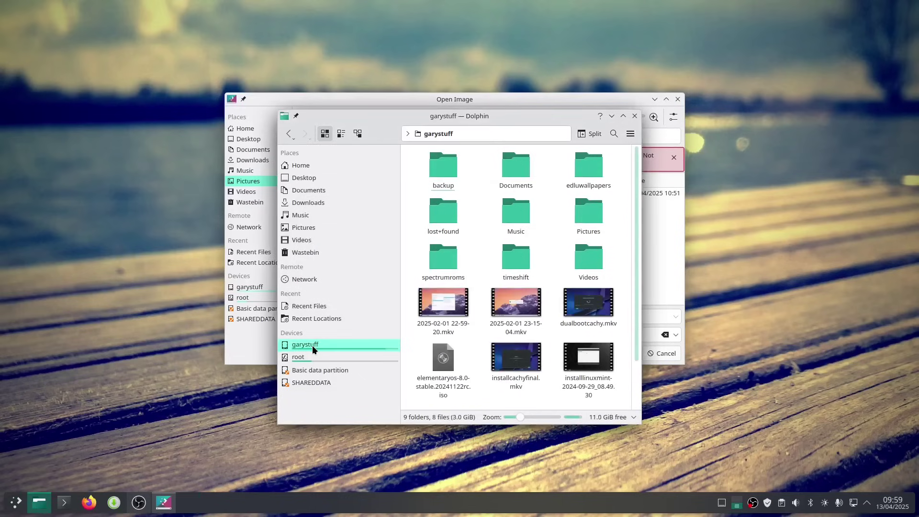
Copy the edluwallpapers folder from the mounted device and paste it into the Pictures folder.
right_click(588, 167)
left_click(624, 255)
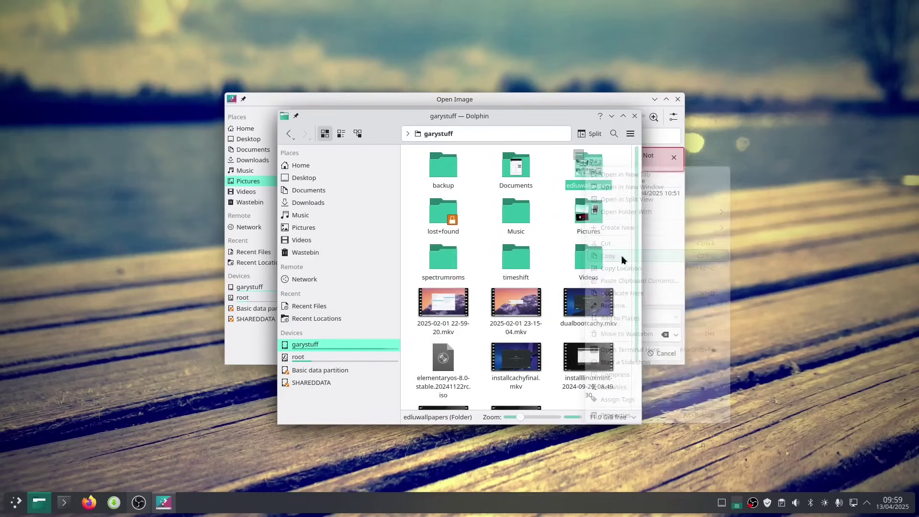
left_click(320, 227)
right_click(460, 223)
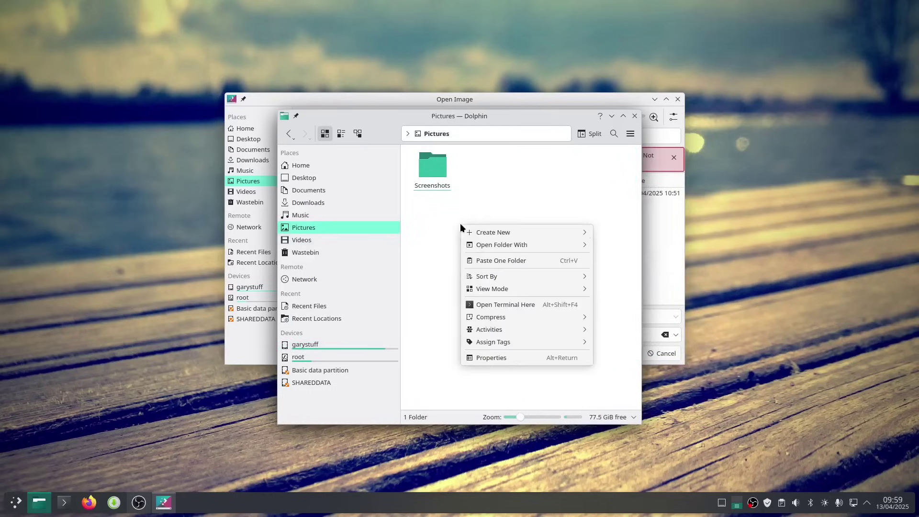
left_click(496, 262)
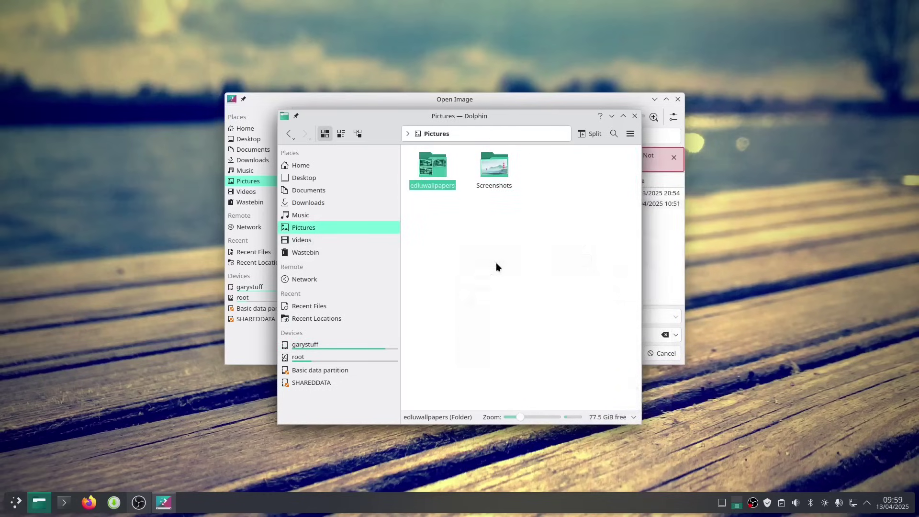
Add all images from drawingpenguins.jpeg through penguinsontheloose.jpeg in the Pictures/edluwallpapers folder to the wallpaper list.
left_click(465, 97)
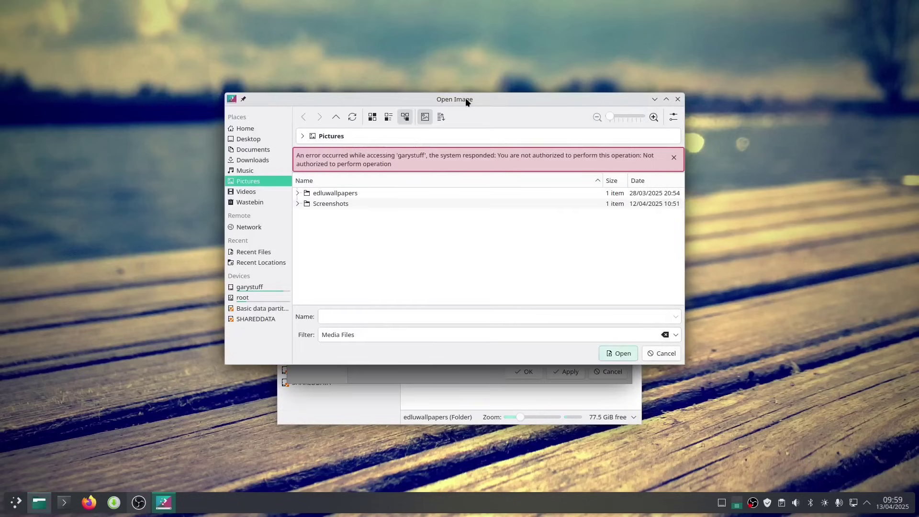
left_click(254, 173)
left_click(254, 181)
left_click(337, 166)
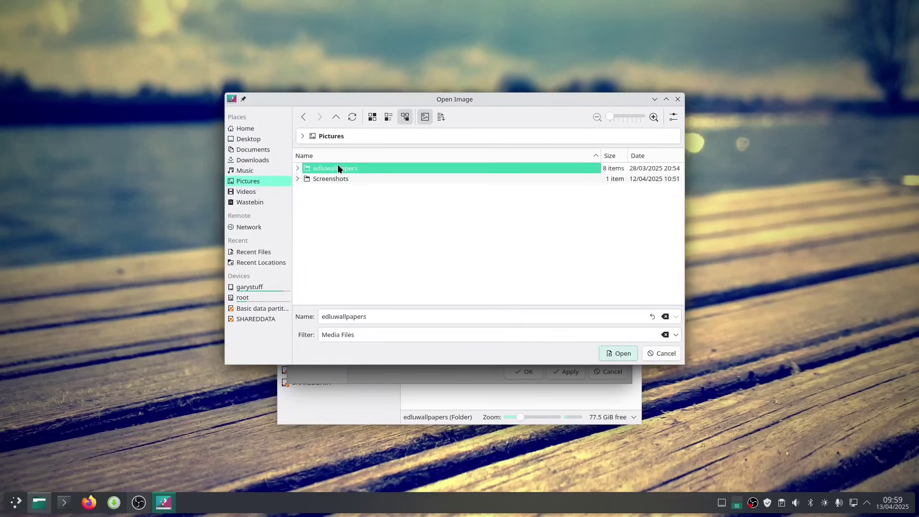
left_click(620, 354)
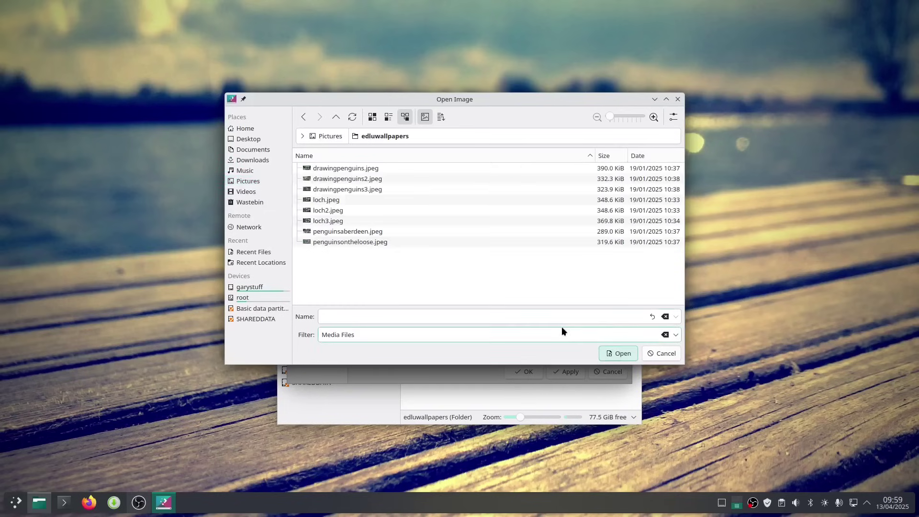
left_click(369, 168)
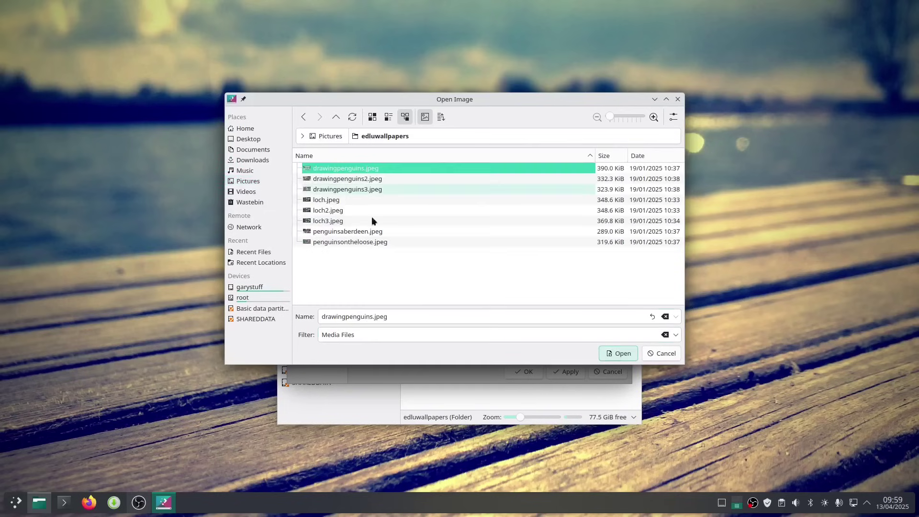
left_click(376, 243, "shift")
left_click(618, 354)
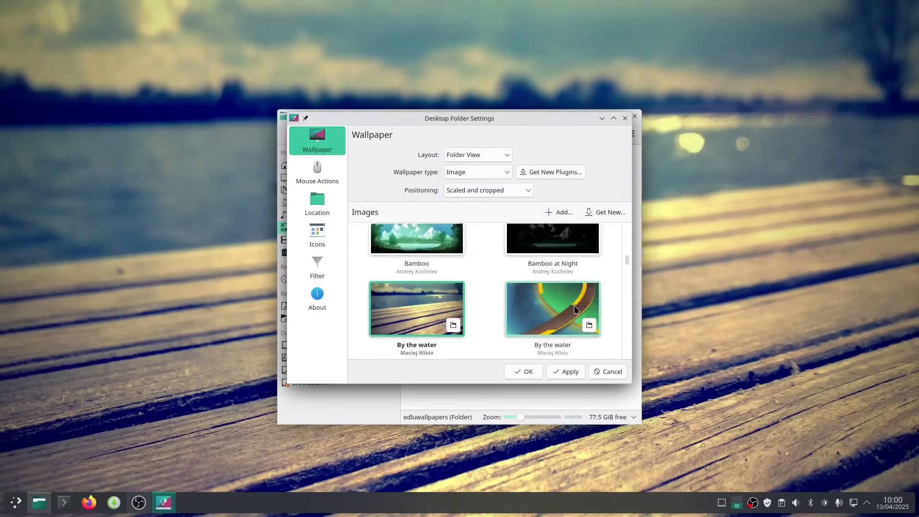
Try the added penguinsontheloose and loch2 images as the desktop wallpaper.
left_click_drag(628, 257, 622, 217)
left_click(433, 261)
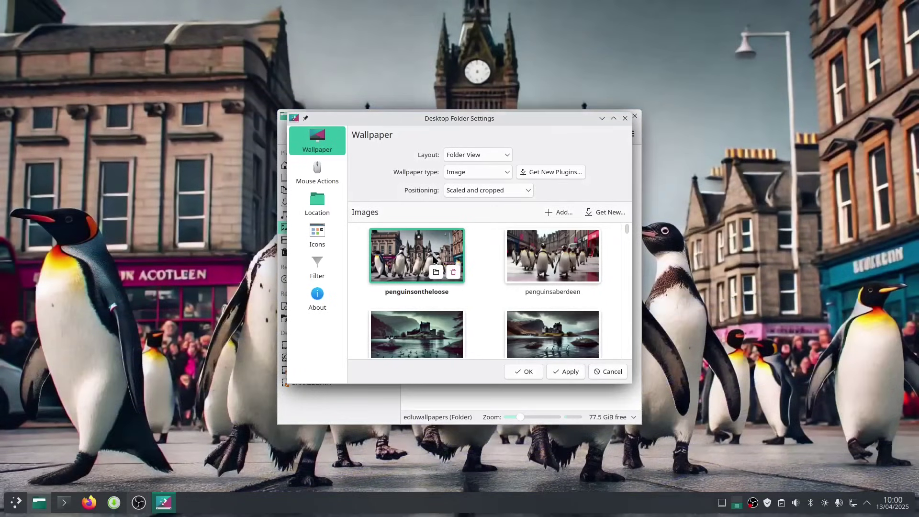
left_click(530, 329)
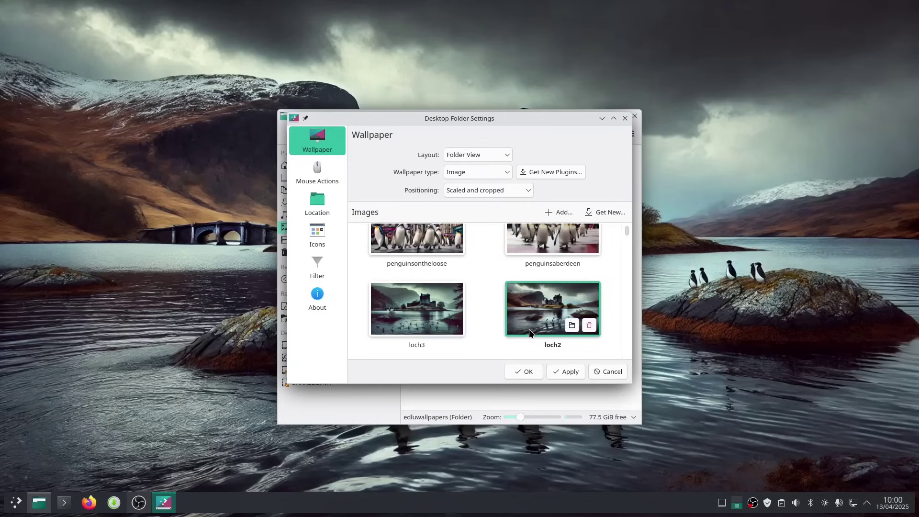
Browse the downloadable user-created wallpapers sorted by downloads.
left_click(609, 209)
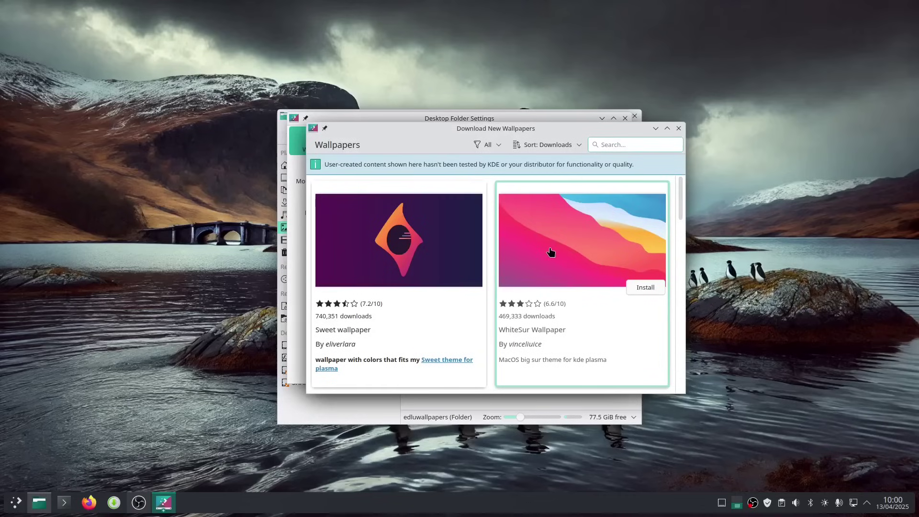
scroll(551, 252, "down", 2)
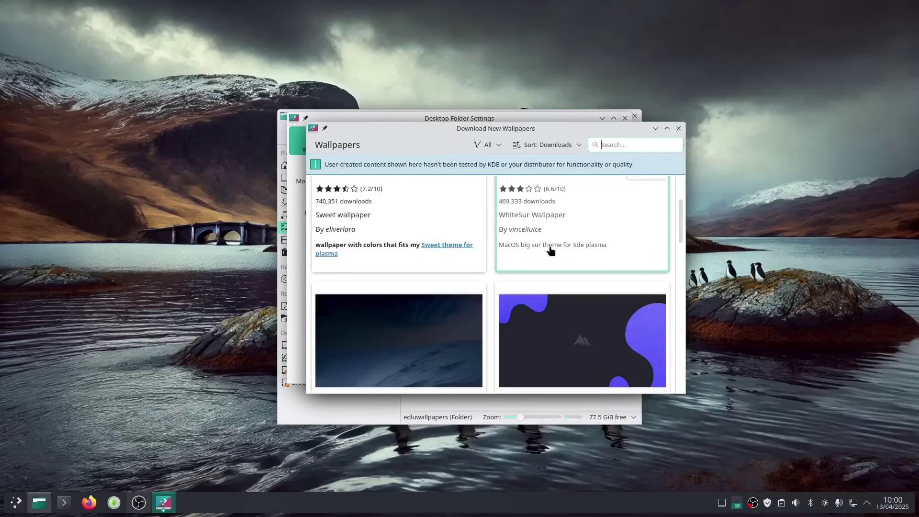
scroll(551, 252, "down", 4)
scroll(550, 251, "down", 3)
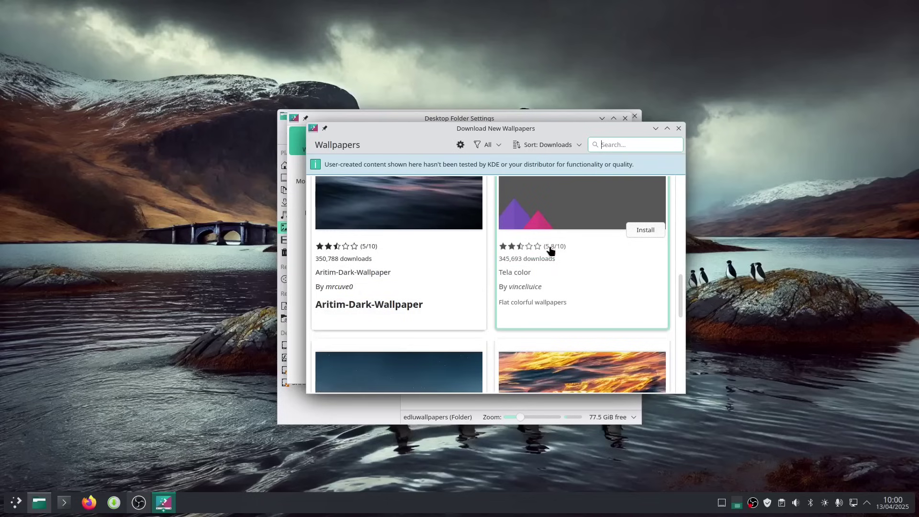
scroll(551, 251, "down", 6)
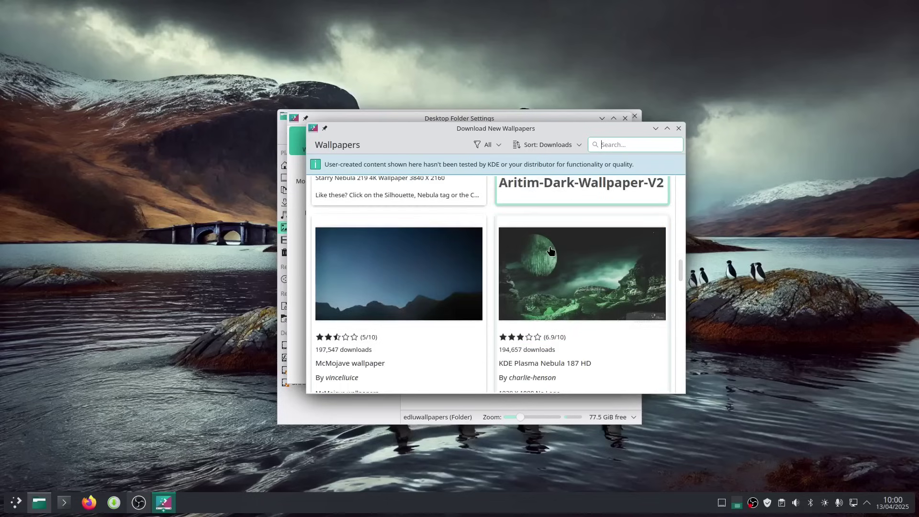
scroll(550, 251, "down", 2)
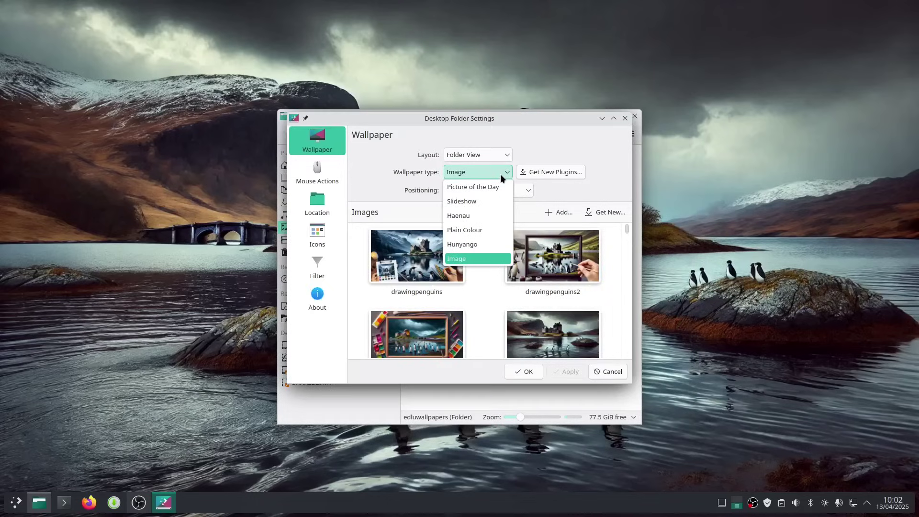
Set the wallpaper type to Picture of the Day and try the Astronomy (NASA) and Flickr providers on the desktop.
left_click(494, 187)
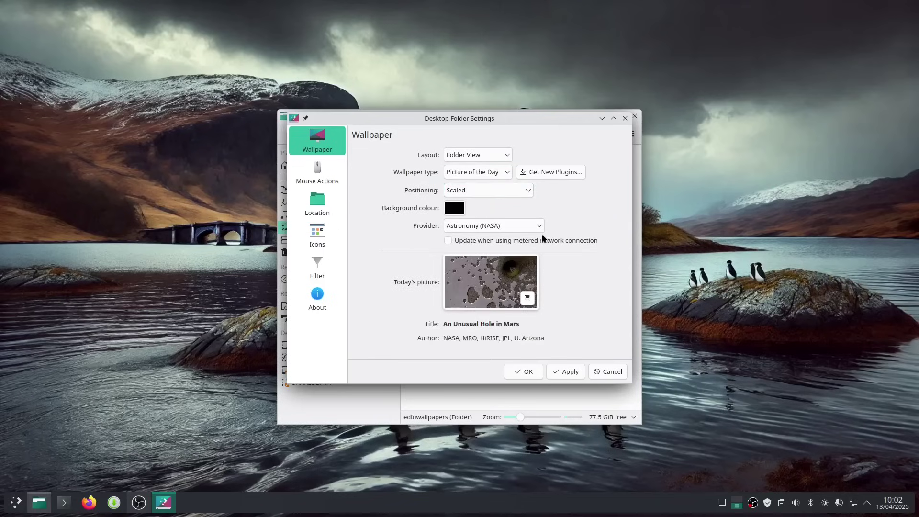
left_click(565, 375)
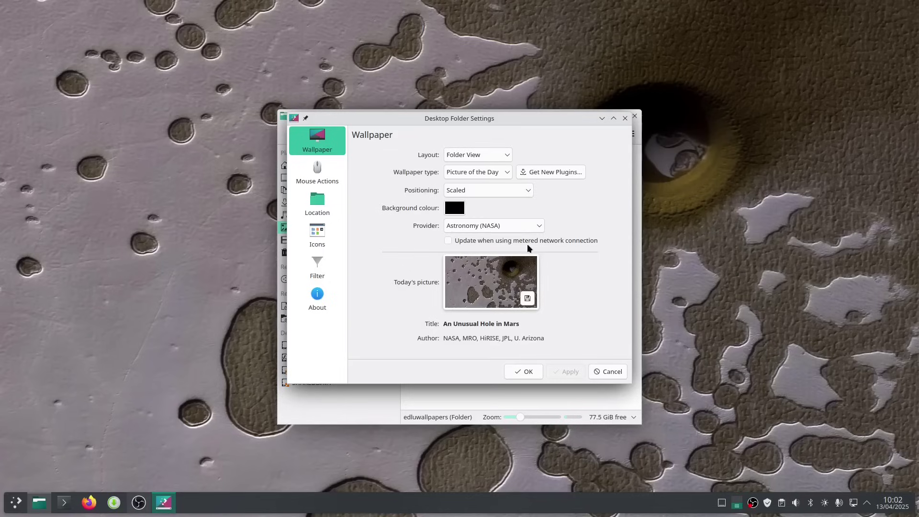
left_click(533, 223)
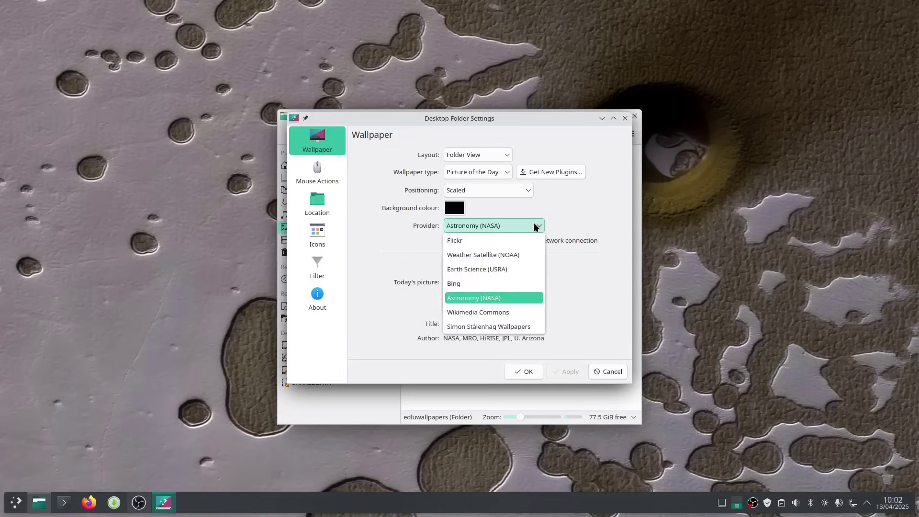
left_click(504, 240)
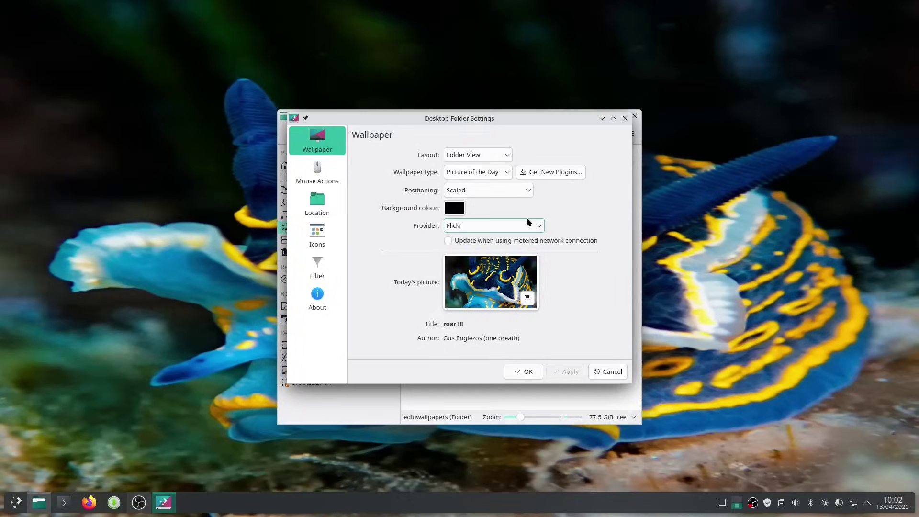
Try Earth Science (USRA) as the picture provider, switch it to Bing and apply the wallpaper.
left_click(524, 225)
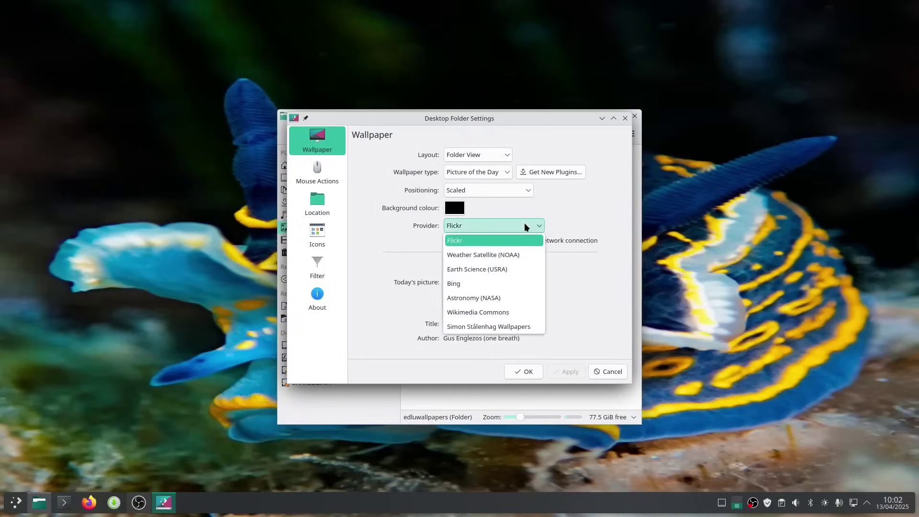
left_click(513, 268)
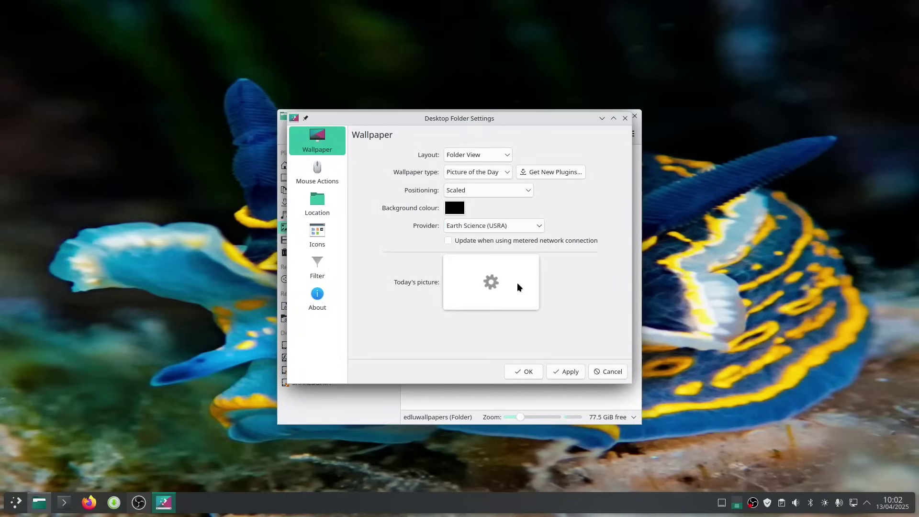
left_click(507, 227)
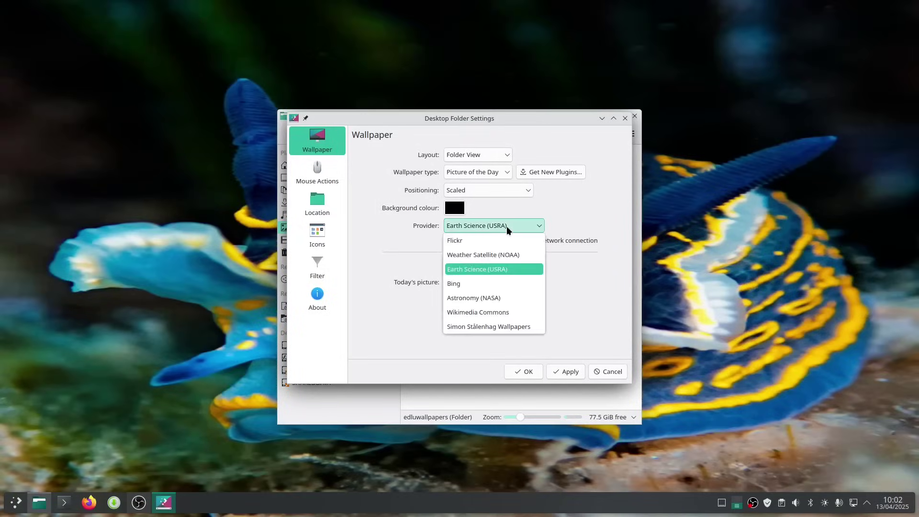
left_click(497, 286)
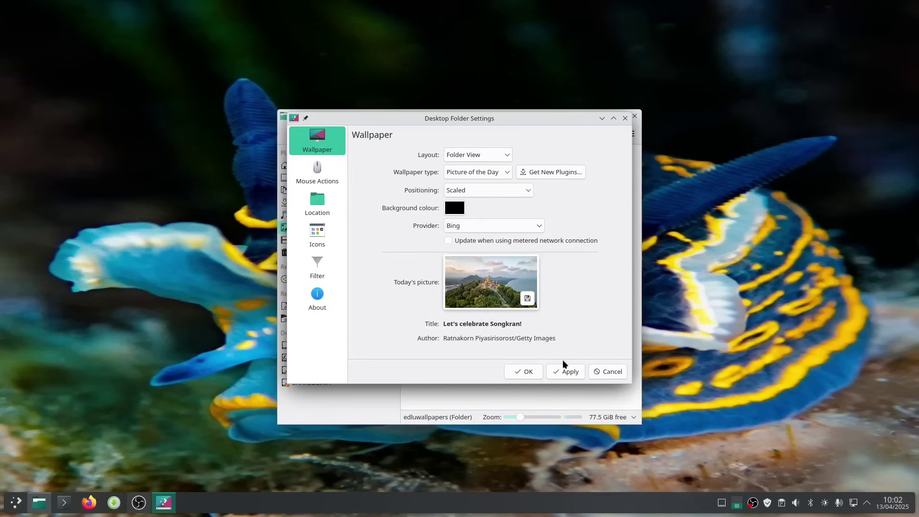
left_click(564, 373)
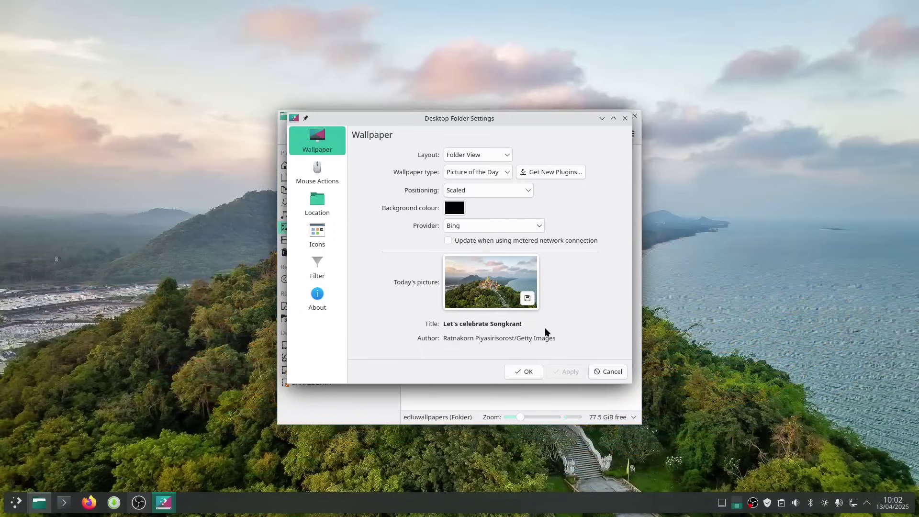
Review the desktop's mouse actions, location and icon settings, and close the settings and file manager without further changes.
left_click(318, 172)
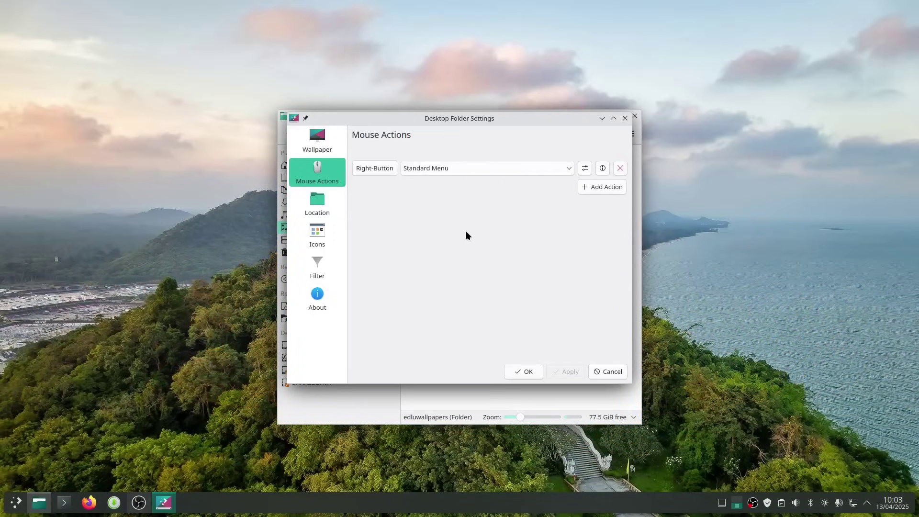
left_click(320, 209)
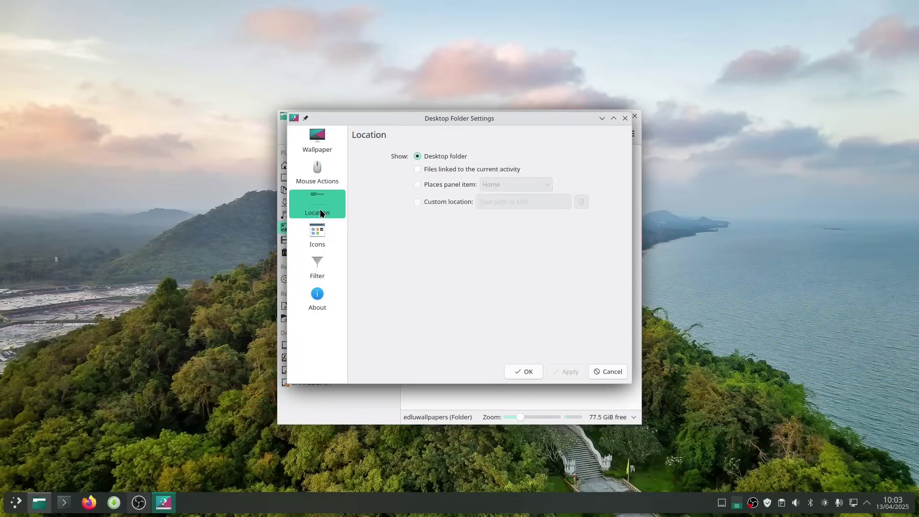
left_click(320, 235)
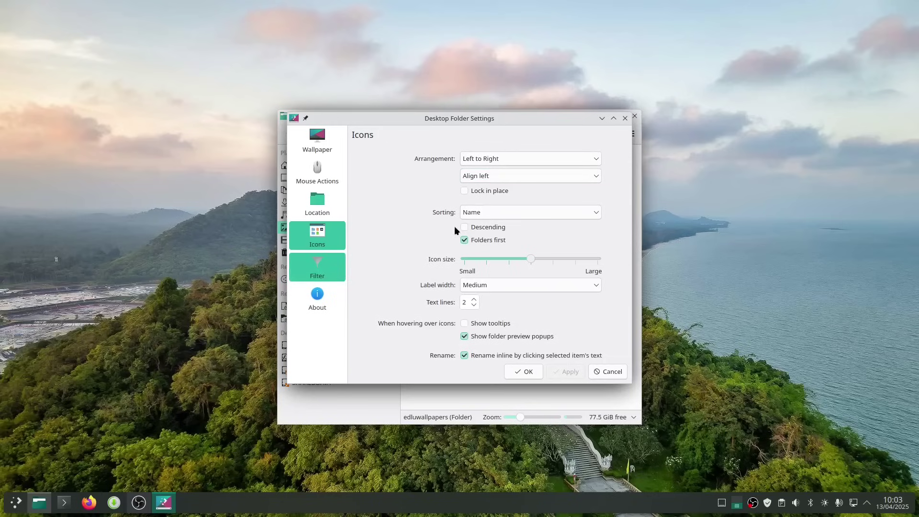
left_click(608, 372)
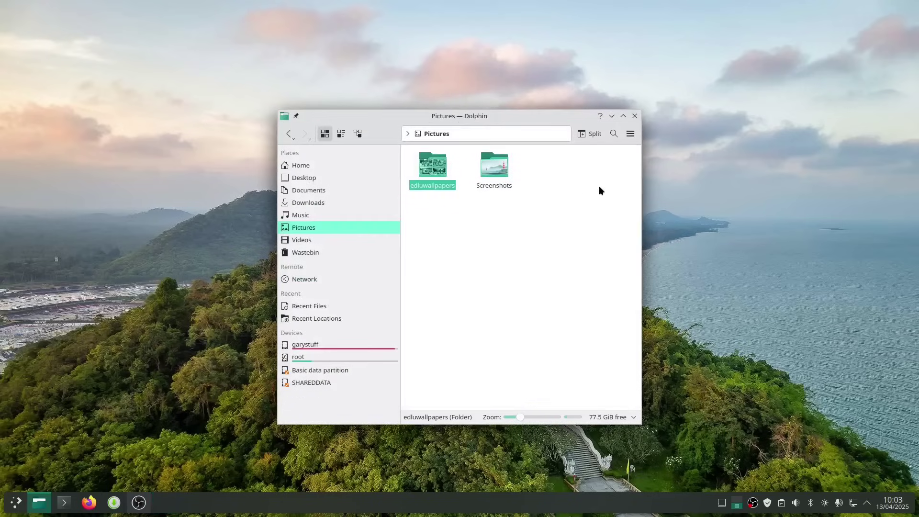
left_click(634, 116)
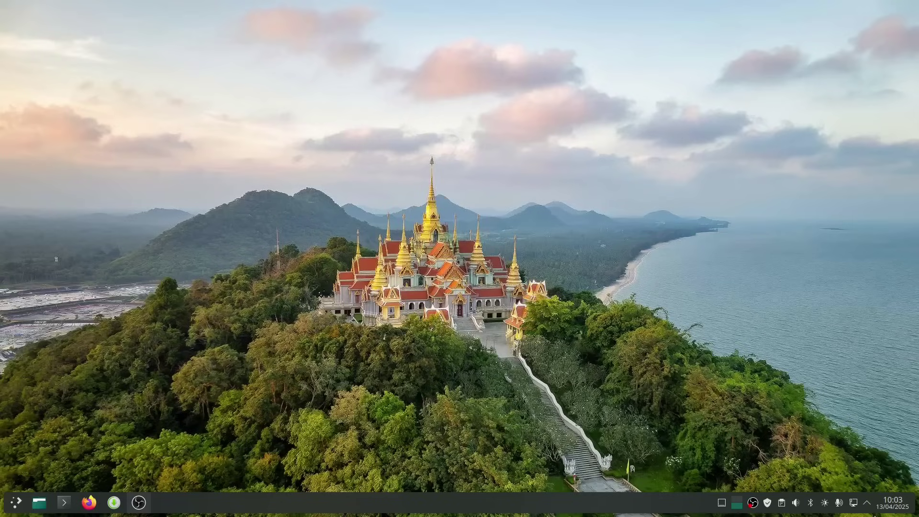
Open the Power Management settings and set the suspend action for inactivity to Do nothing.
left_click(867, 503)
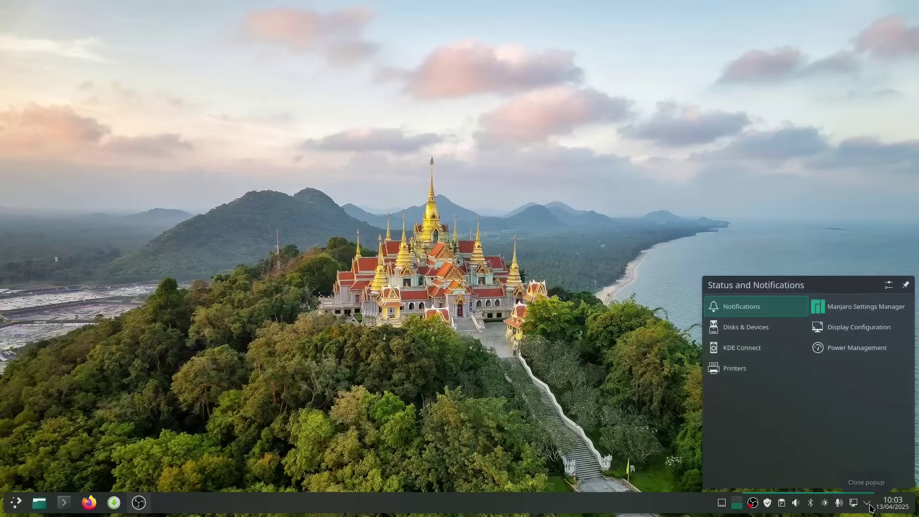
left_click(869, 356)
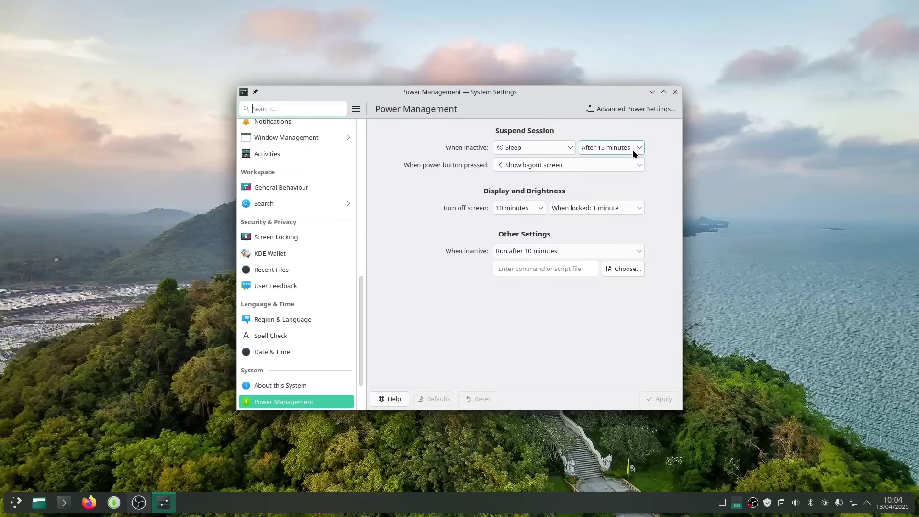
left_click(560, 148)
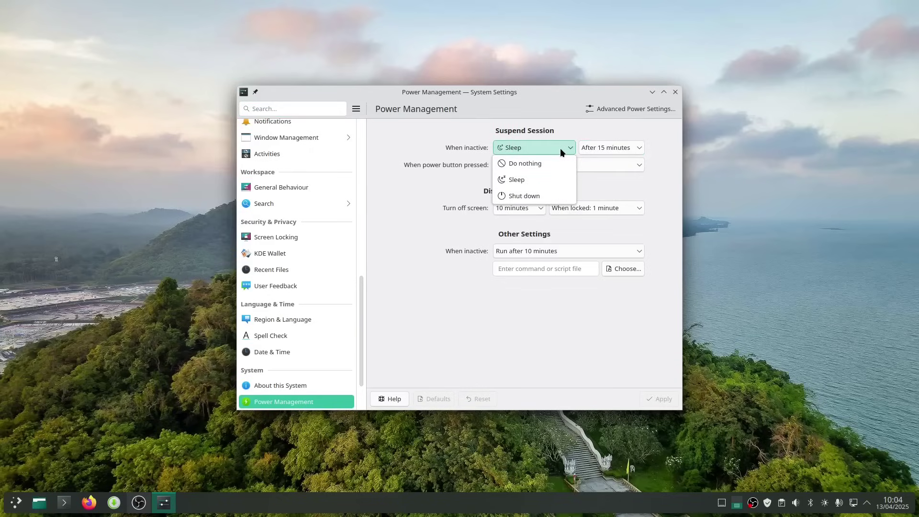
left_click(560, 148)
left_click(571, 146)
left_click(561, 160)
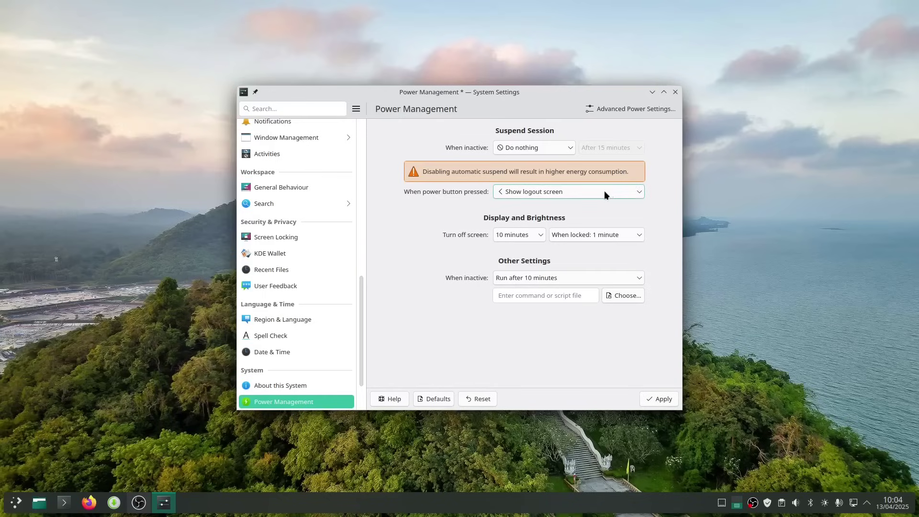
Review the power button and inactivity script options, set Turn off screen to Never and apply the power settings.
left_click(550, 191)
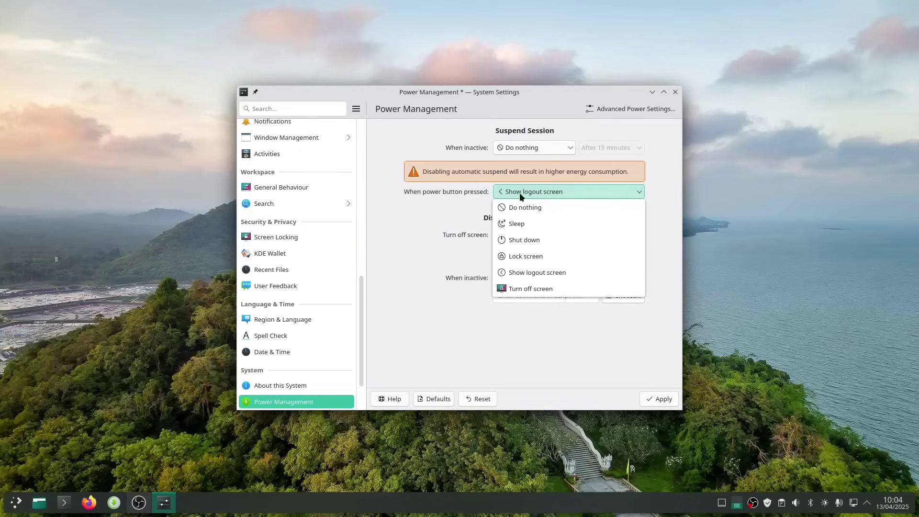
left_click(439, 206)
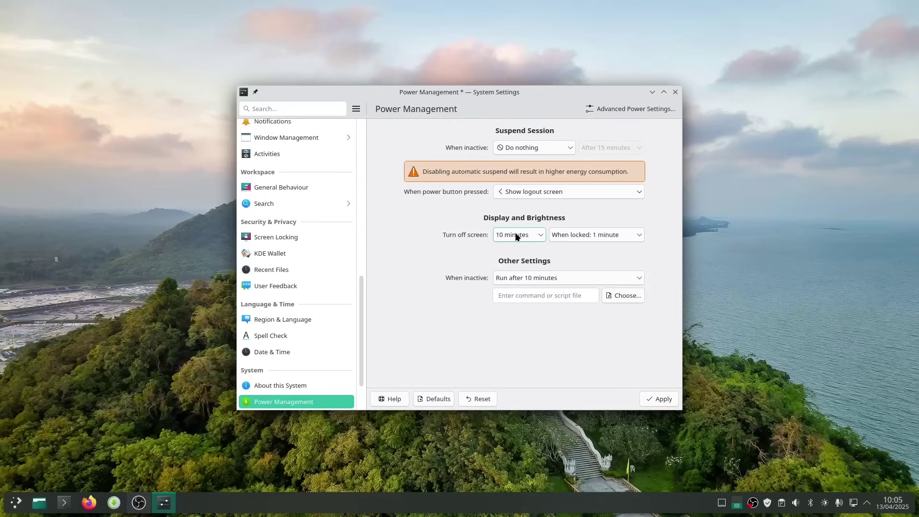
left_click(538, 235)
left_click(521, 249)
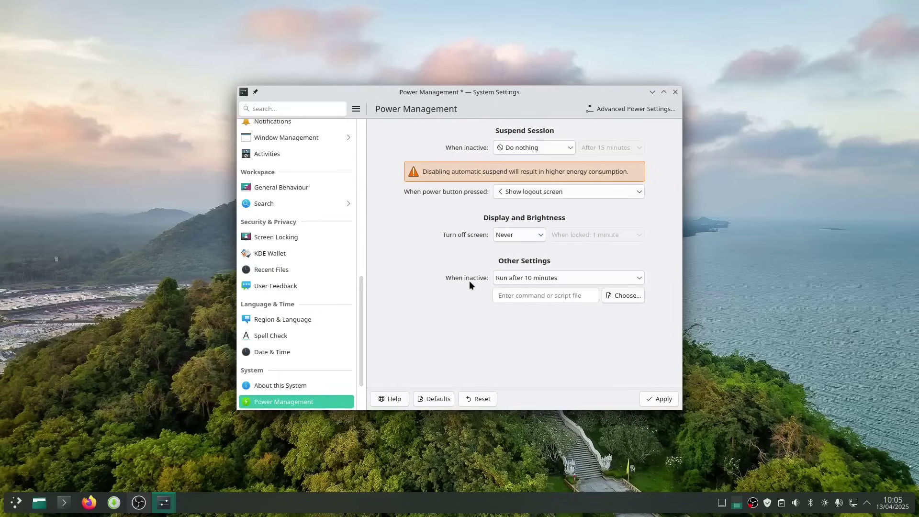
left_click(535, 281)
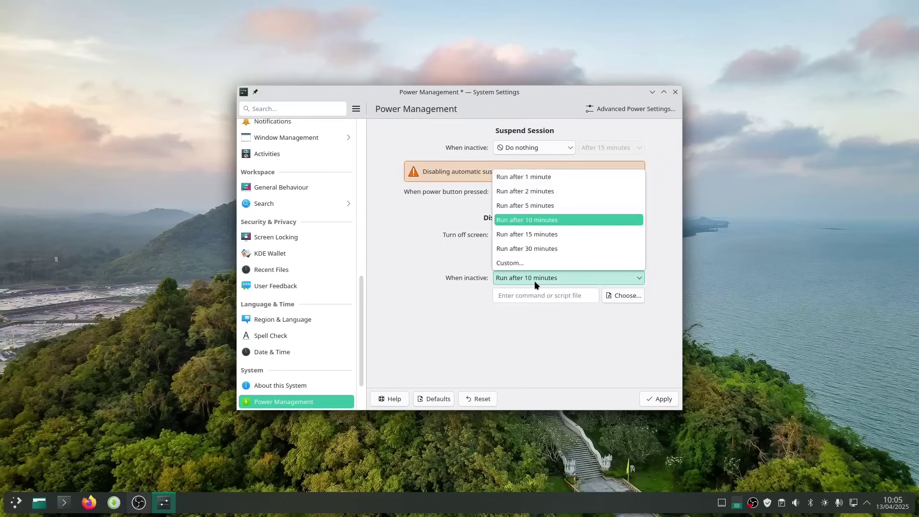
left_click(480, 286)
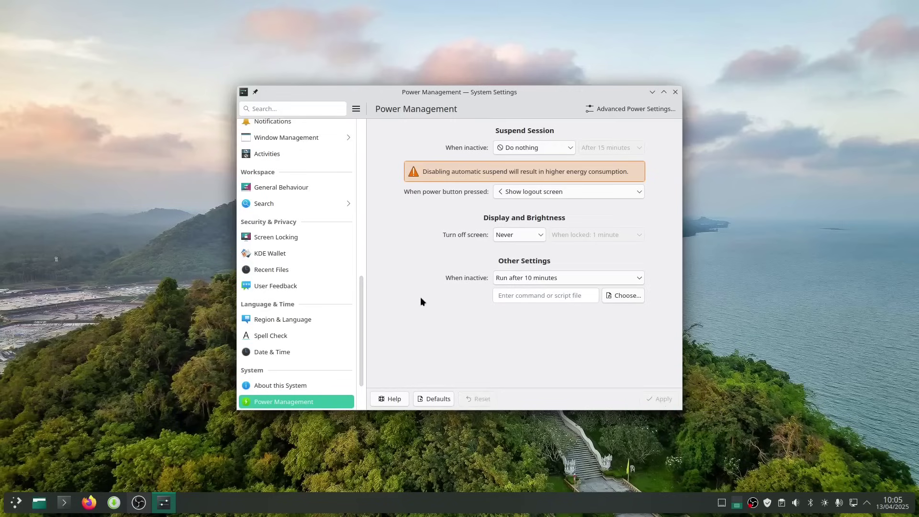
Apply the Breath Light theme in Quick Settings and replace it with Breath Dark.
left_click_drag(360, 316, 369, 146)
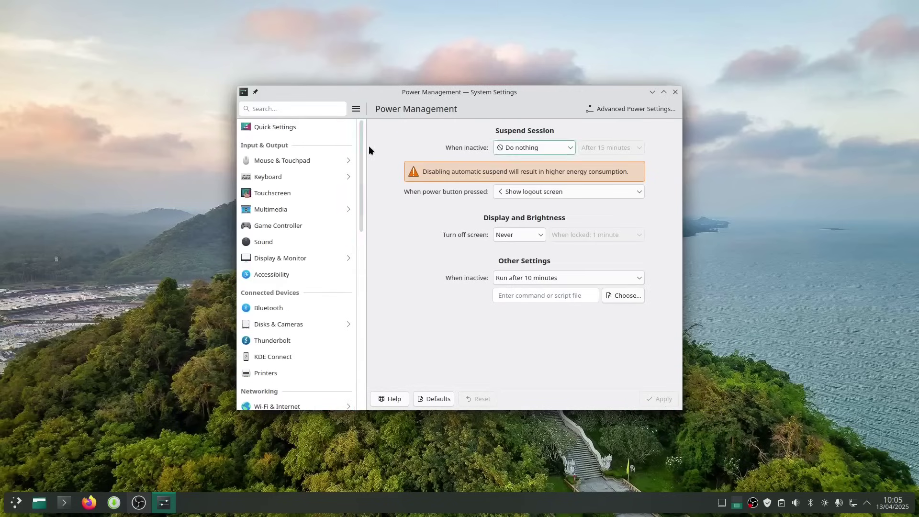
left_click(294, 128)
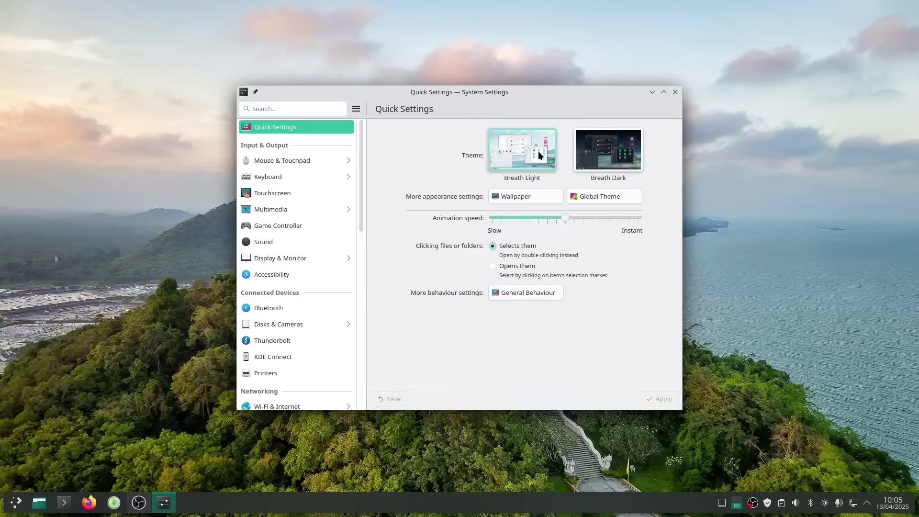
left_click(608, 149)
left_click(524, 153)
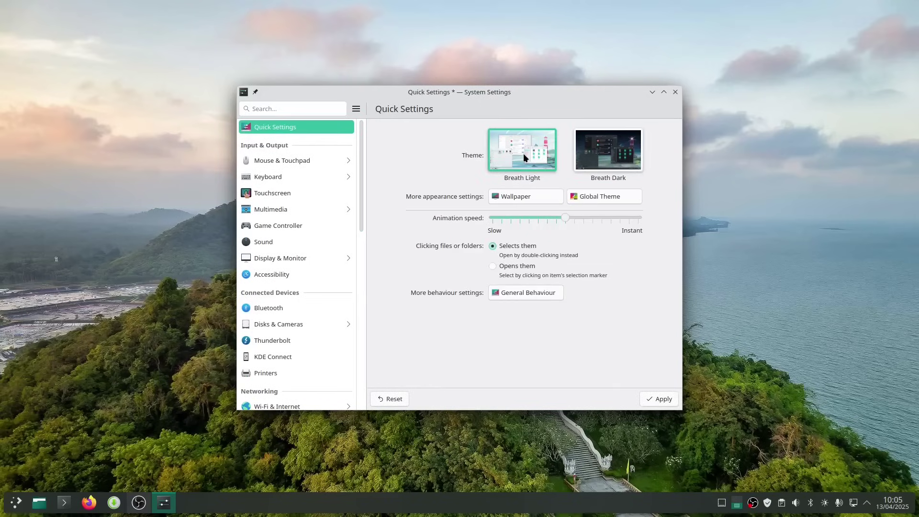
left_click(659, 397)
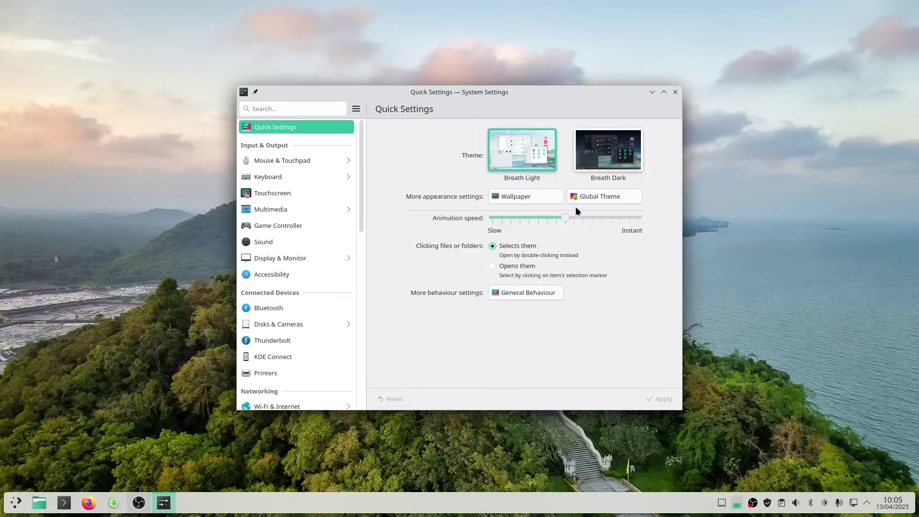
left_click(612, 158)
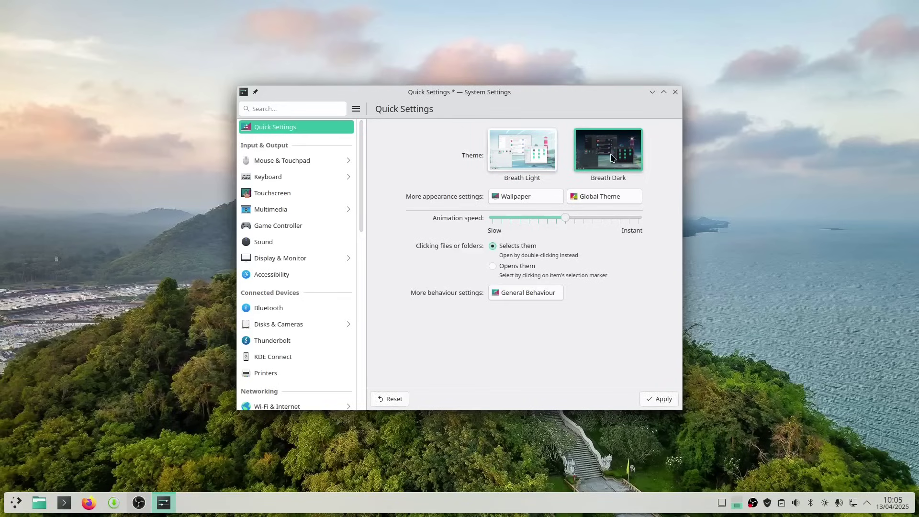
left_click(664, 400)
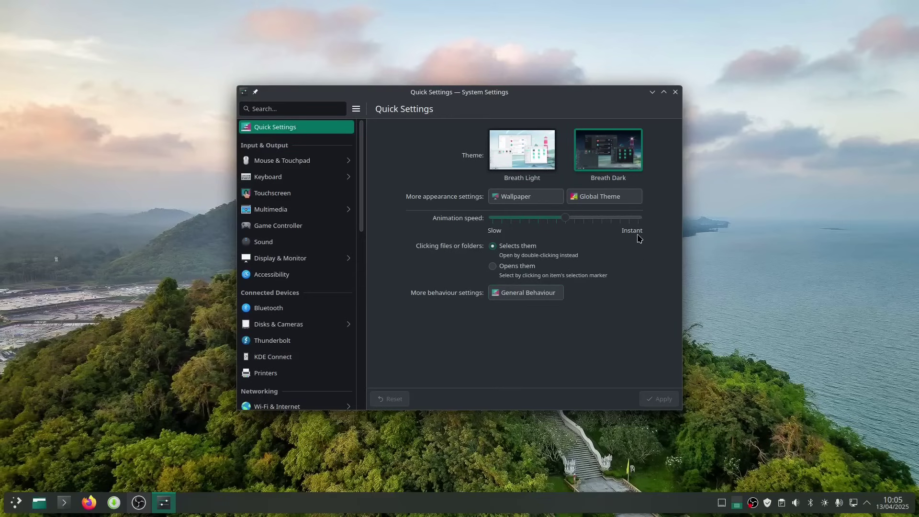
Review the available global themes and the current wallpaper settings.
left_click(617, 197)
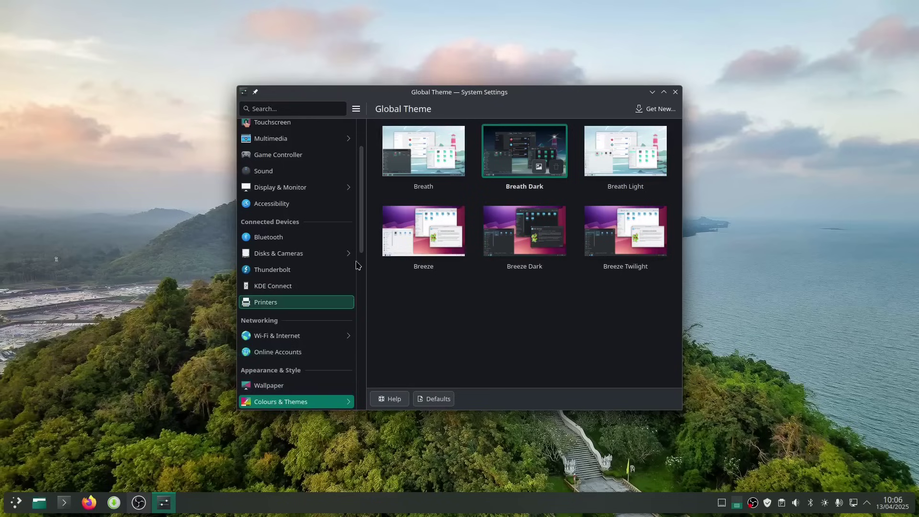
scroll(365, 206, "up", 3)
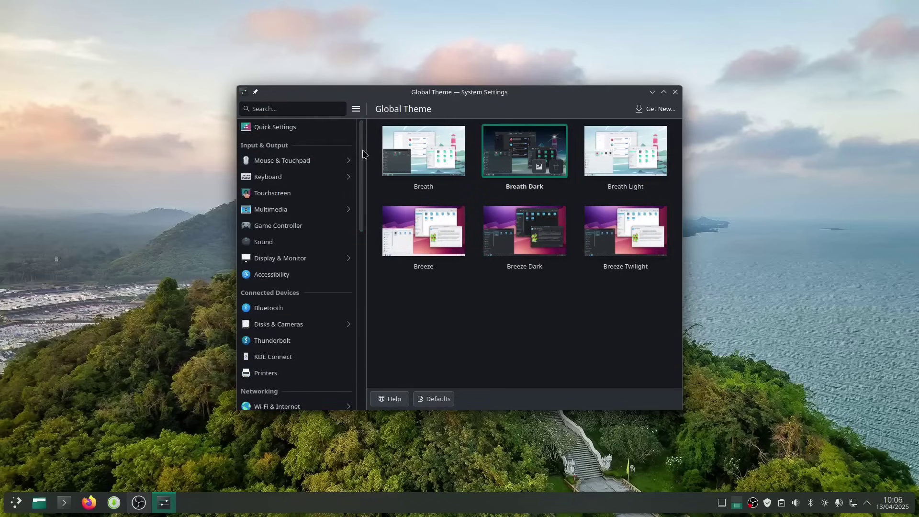
scroll(364, 160, "down", 6)
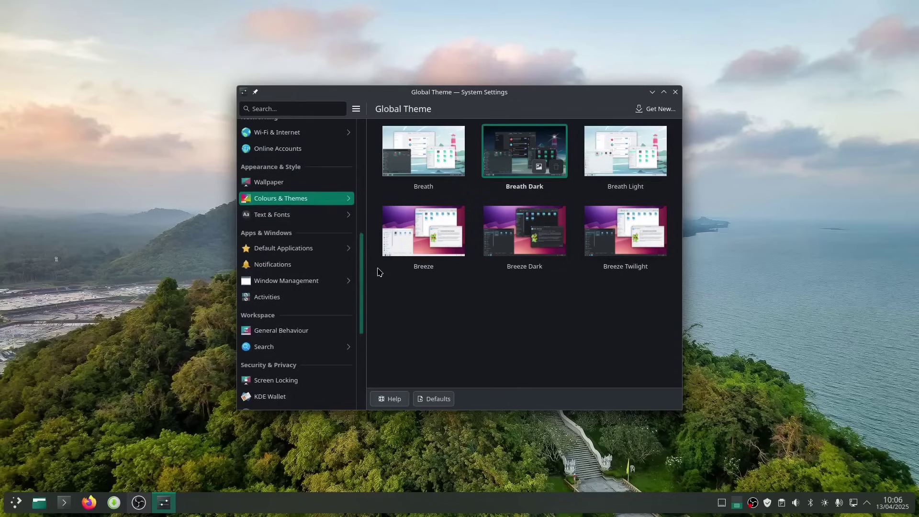
left_click(289, 184)
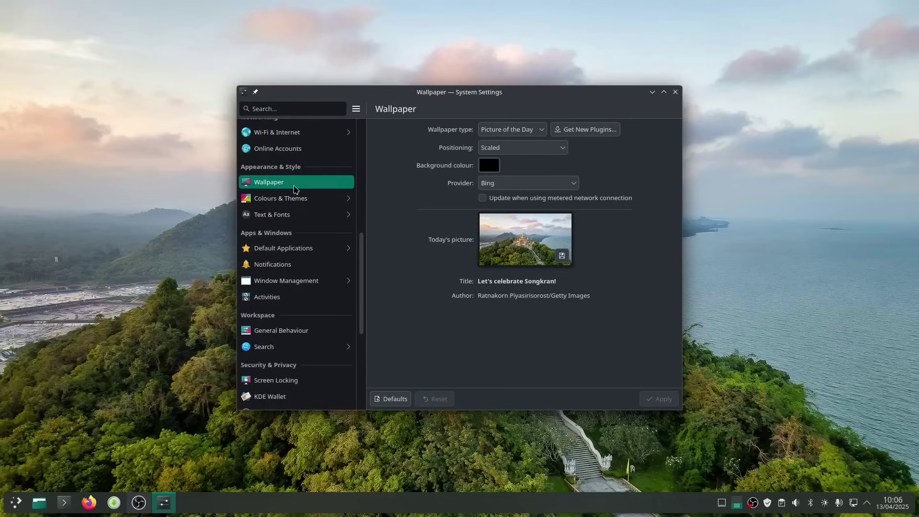
Apply the Breeze Dark global theme under Colours & Themes.
left_click(295, 203)
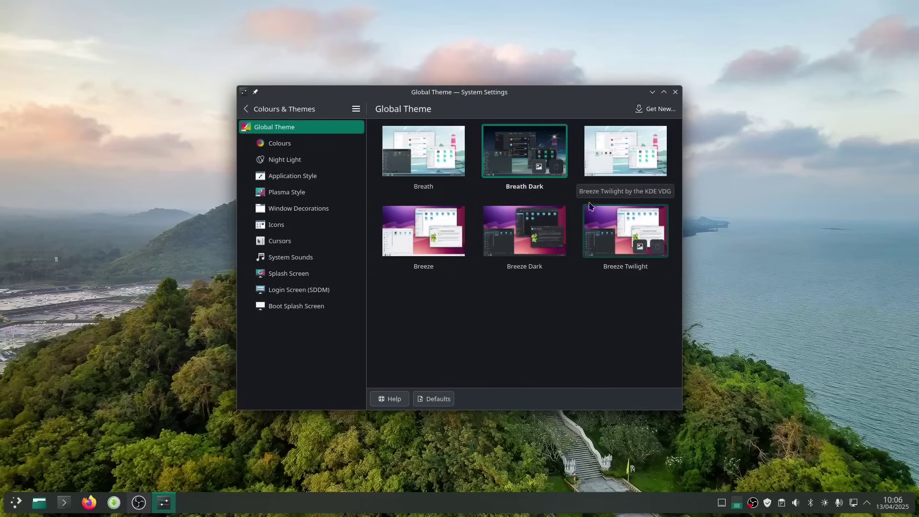
left_click(517, 235)
left_click(597, 289)
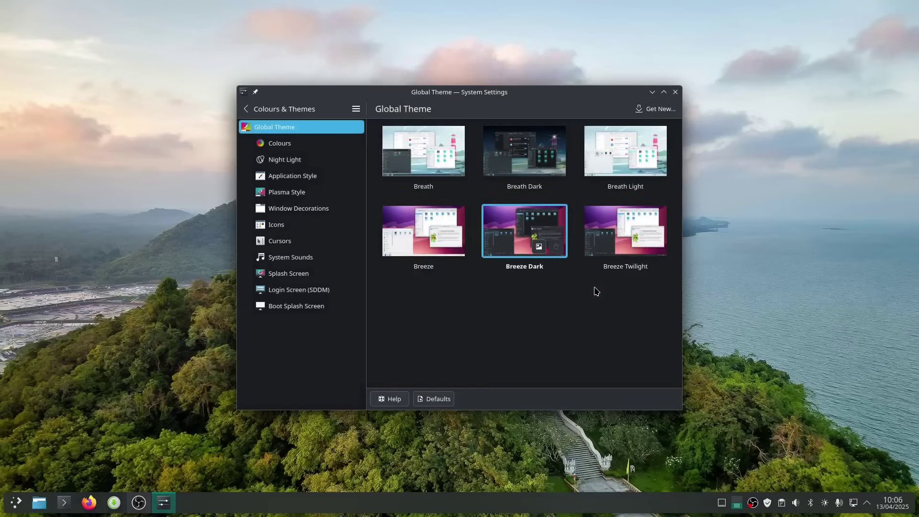
Search the downloadable global themes for "material" and sort them by rating.
left_click(653, 110)
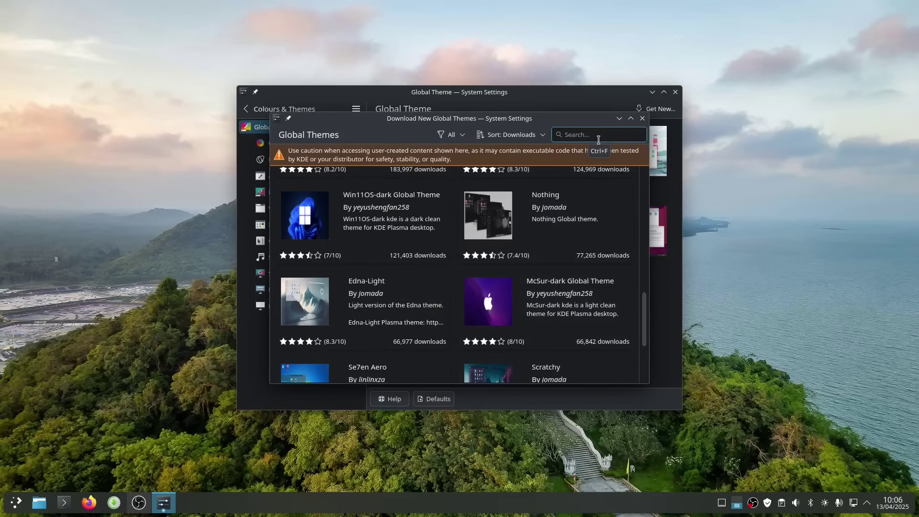
type("material")
left_click(510, 135)
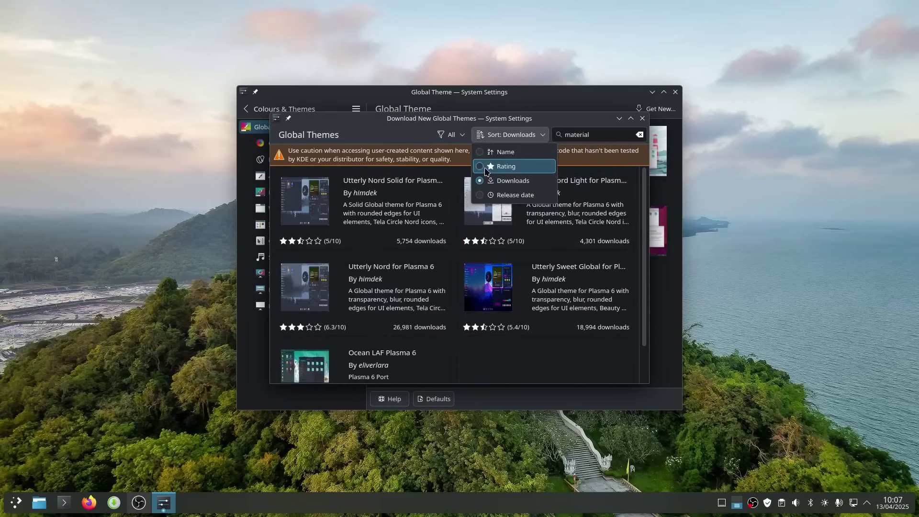
left_click(486, 171)
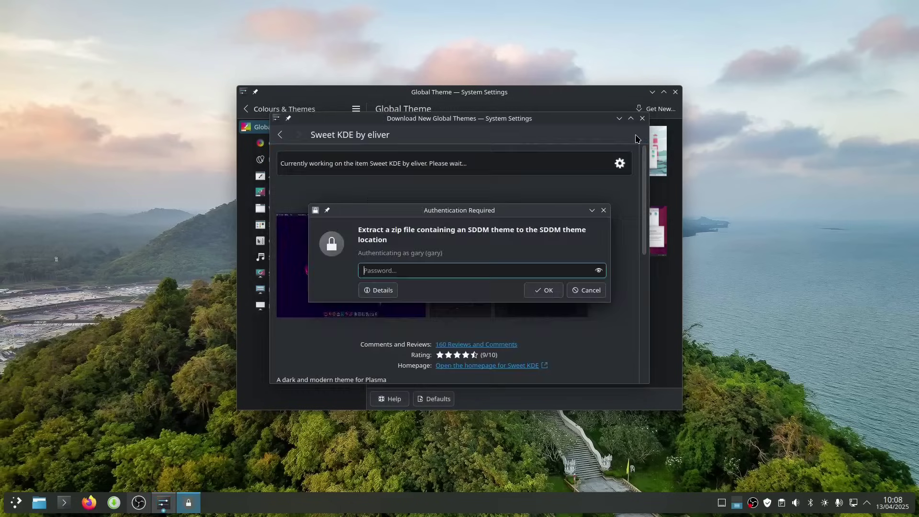
Enter the account password to authorise installing the Sweet KDE theme's SDDM files, and close the theme downloader.
type("**********")
key("Return")
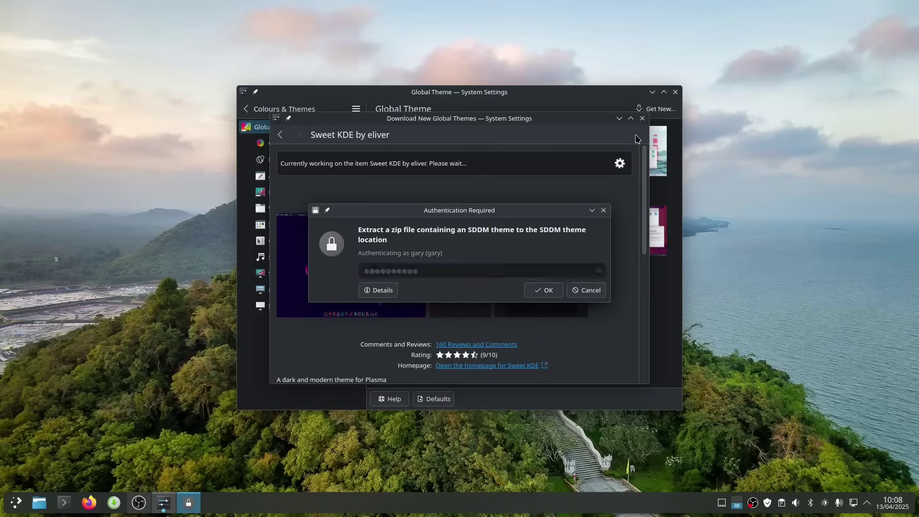
left_click(643, 118)
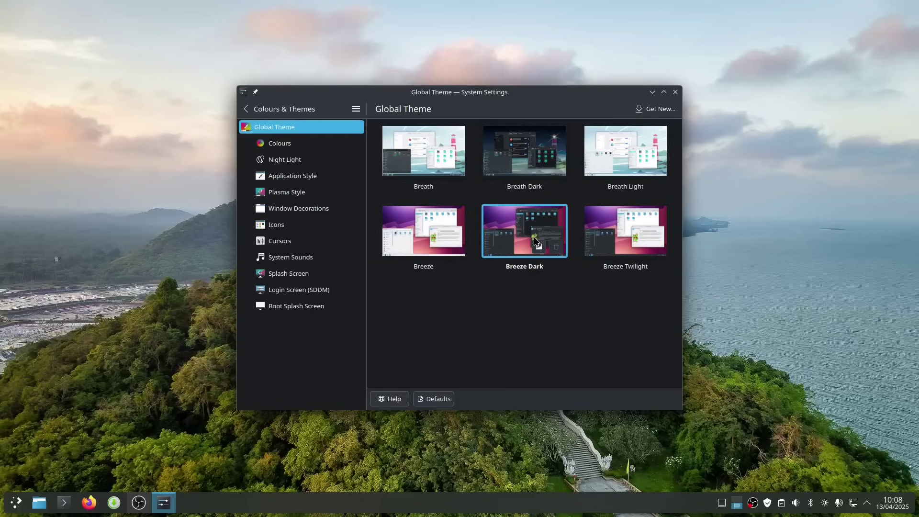
Review the Colours, Night Light, Application Style and Icons settings and return to the main settings list.
left_click(280, 143)
left_click(282, 162)
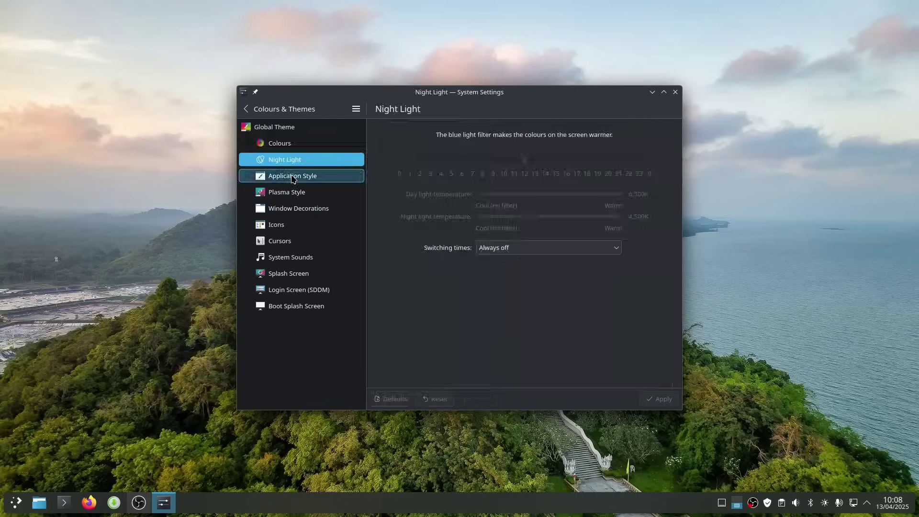
left_click(293, 177)
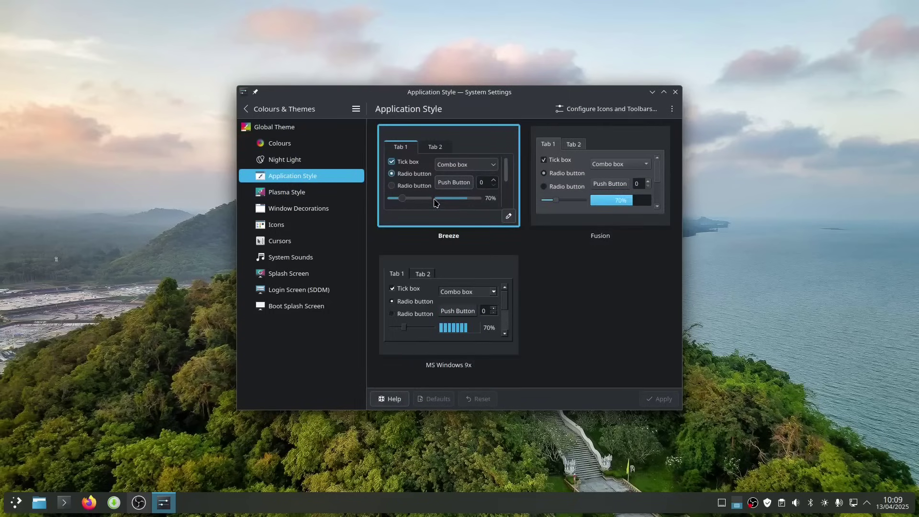
left_click(283, 225)
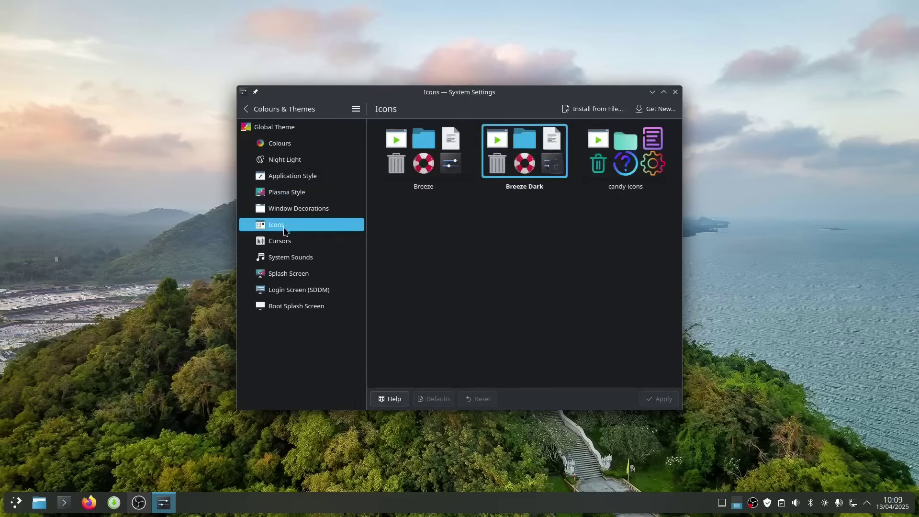
left_click(242, 111)
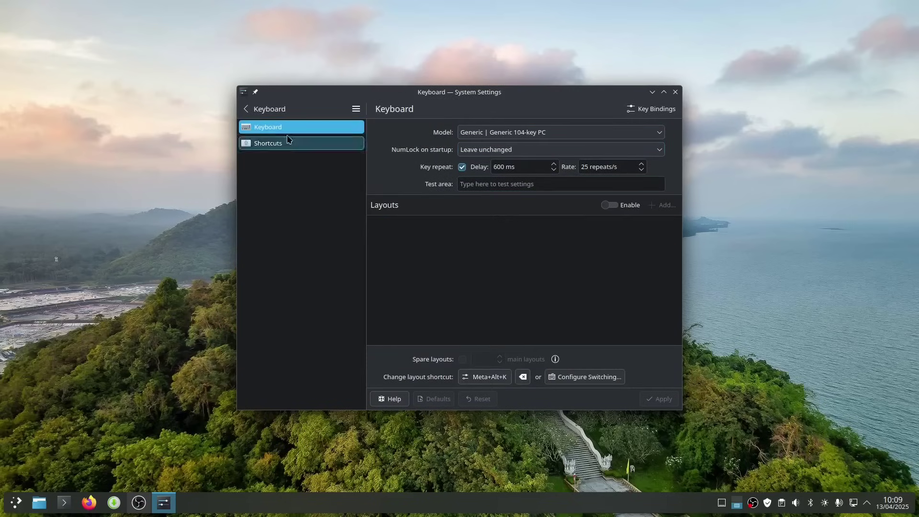
Review the keyboard shortcuts, including Dolphin's launch shortcut, and view the touchscreen gesture settings.
left_click(262, 146)
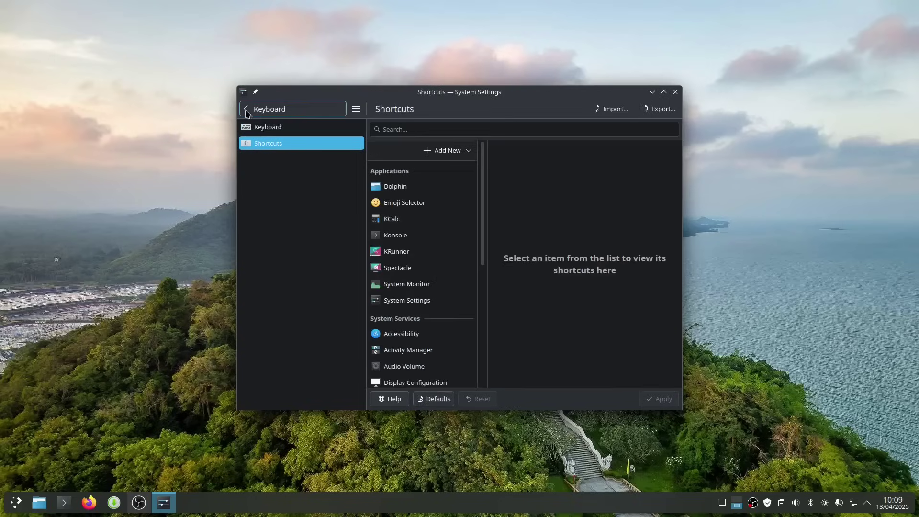
left_click(392, 188)
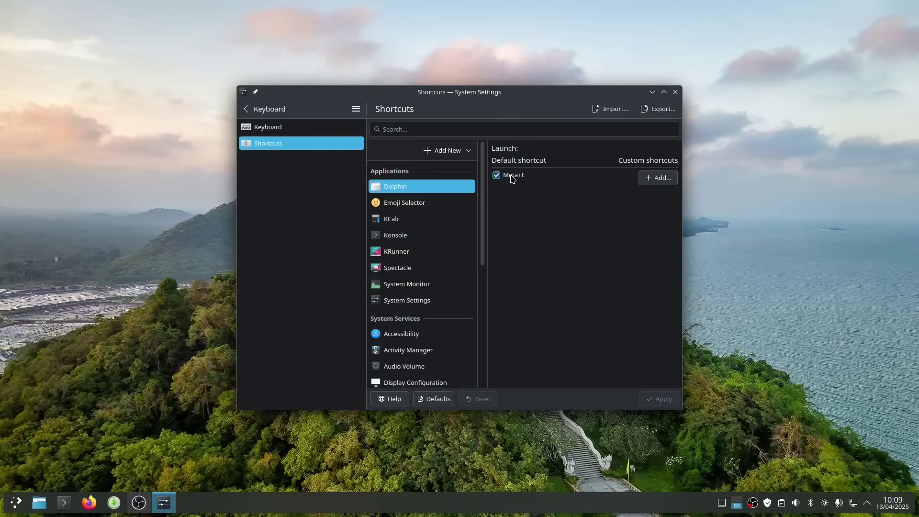
scroll(411, 230, "down", 5)
scroll(413, 228, "up", 5)
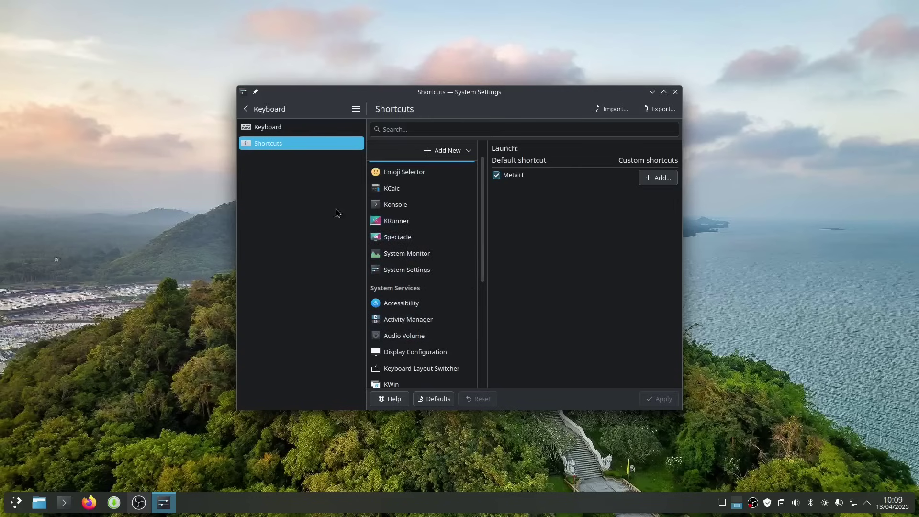
left_click(247, 110)
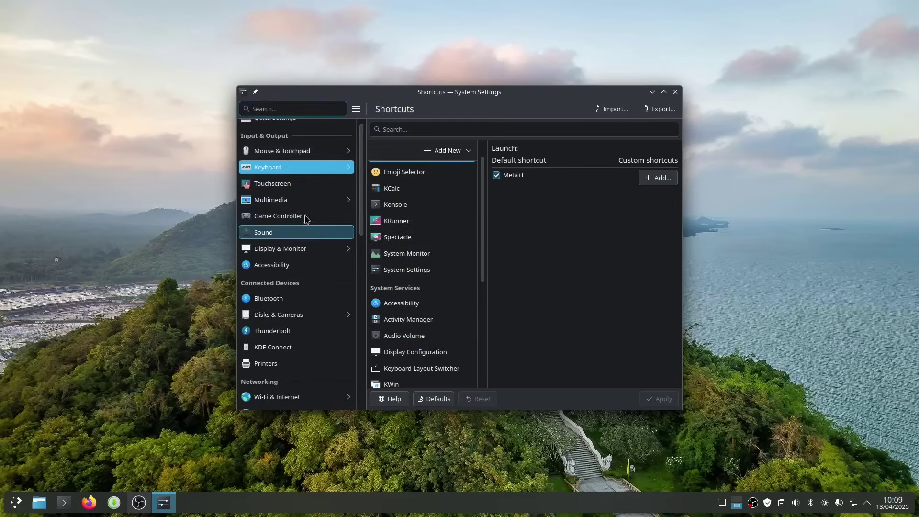
left_click(289, 184)
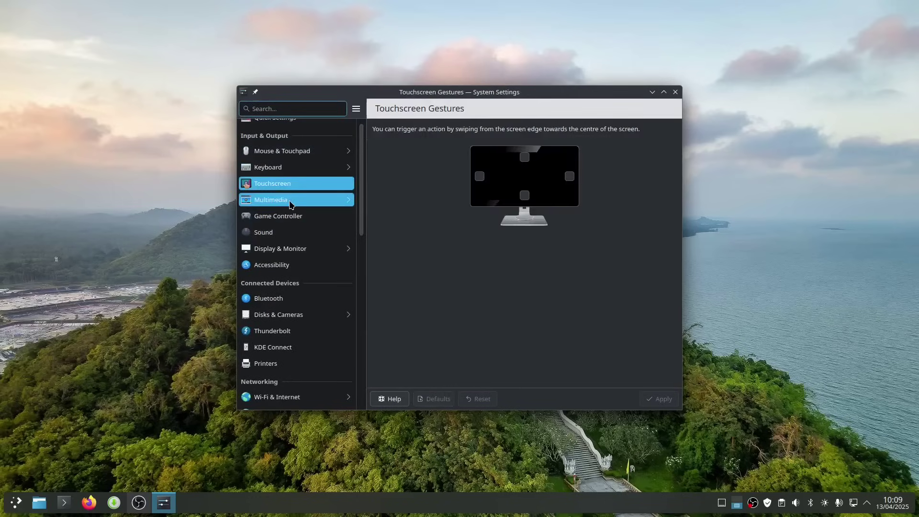
Review the Multimedia, Game Controller and Quick Settings pages and close System Settings.
left_click(291, 201)
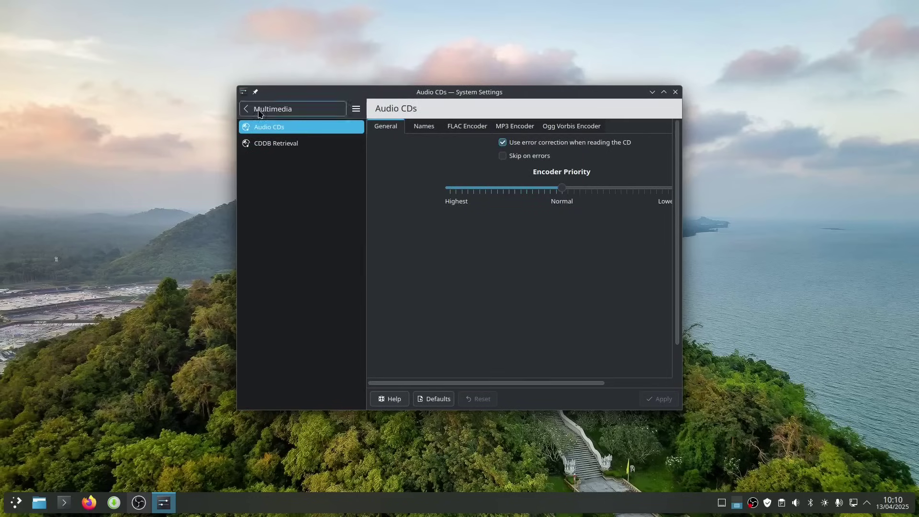
left_click(258, 112)
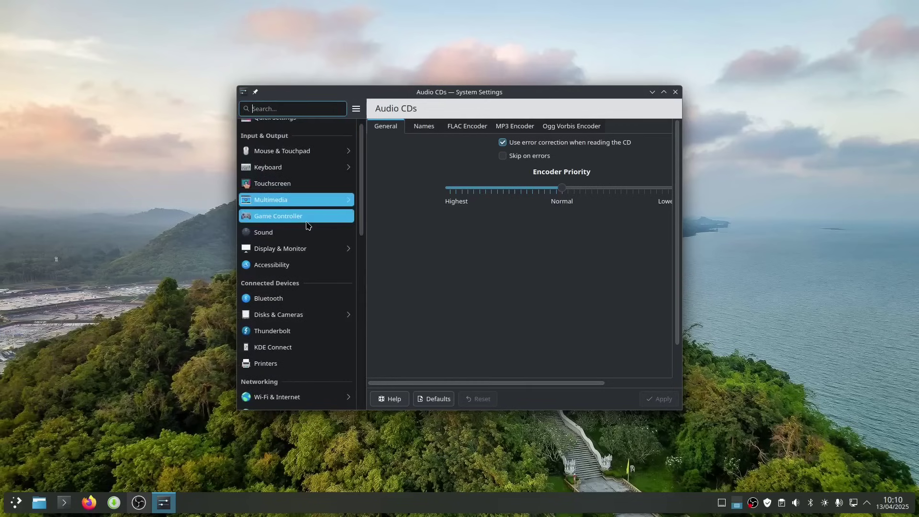
left_click(306, 221)
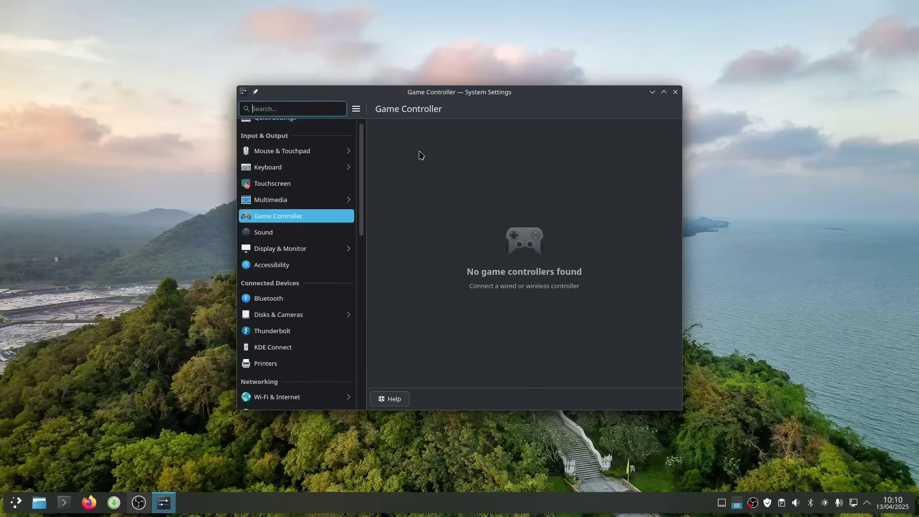
scroll(276, 136, "up", 1)
left_click(276, 136)
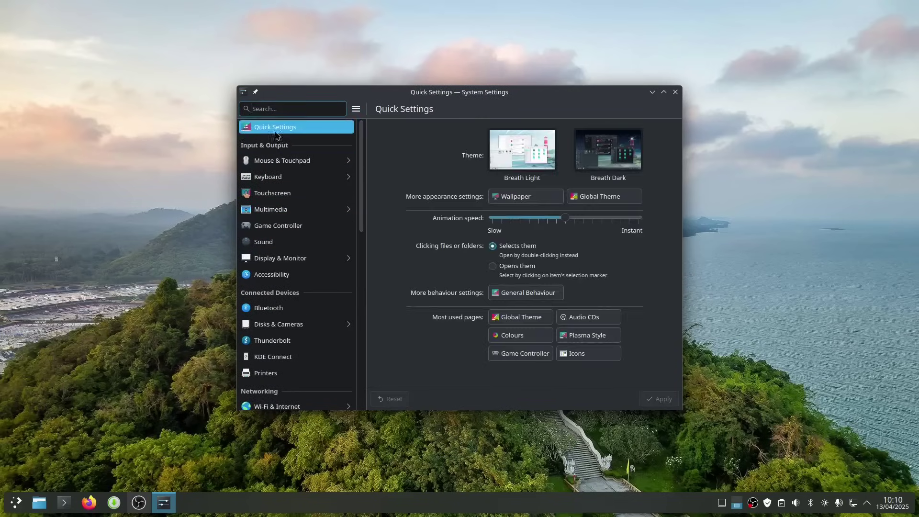
scroll(288, 259, "down", 10)
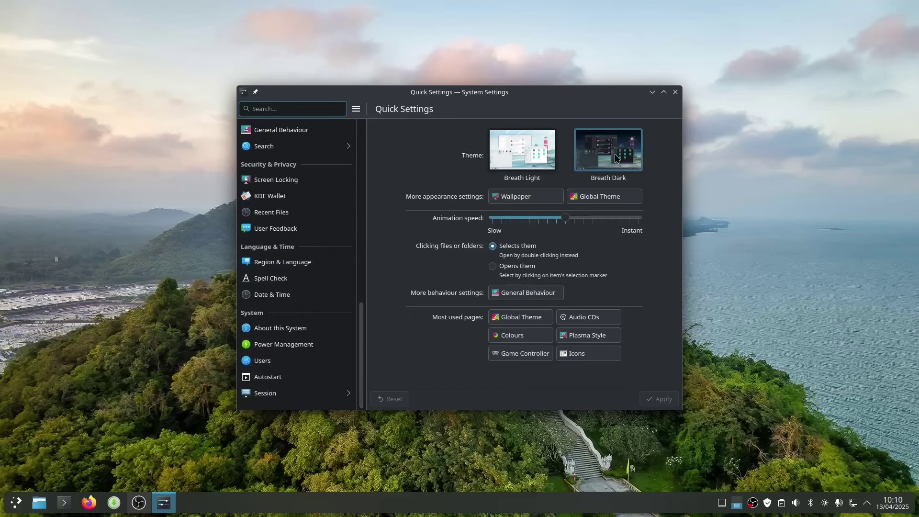
left_click(675, 92)
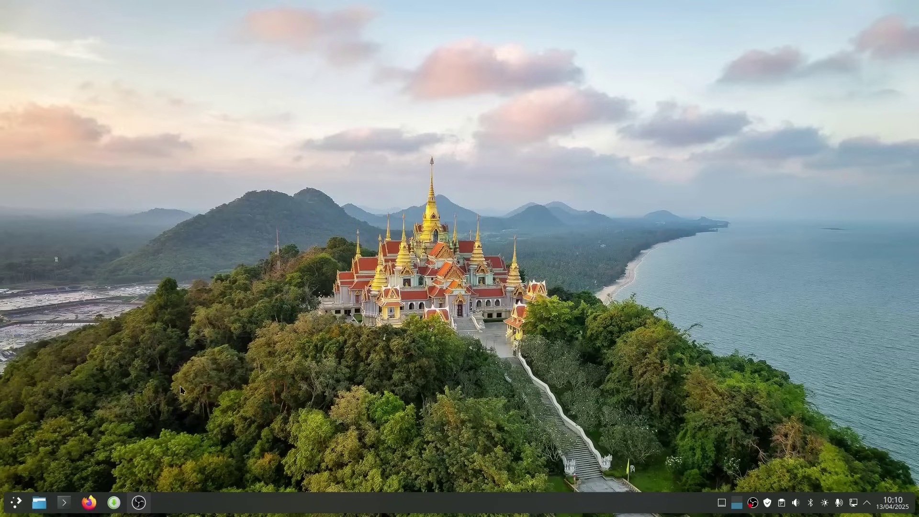
Open Manjaro Hello's application list and view the applications offered under Browsers and E-mail.
left_click(16, 503)
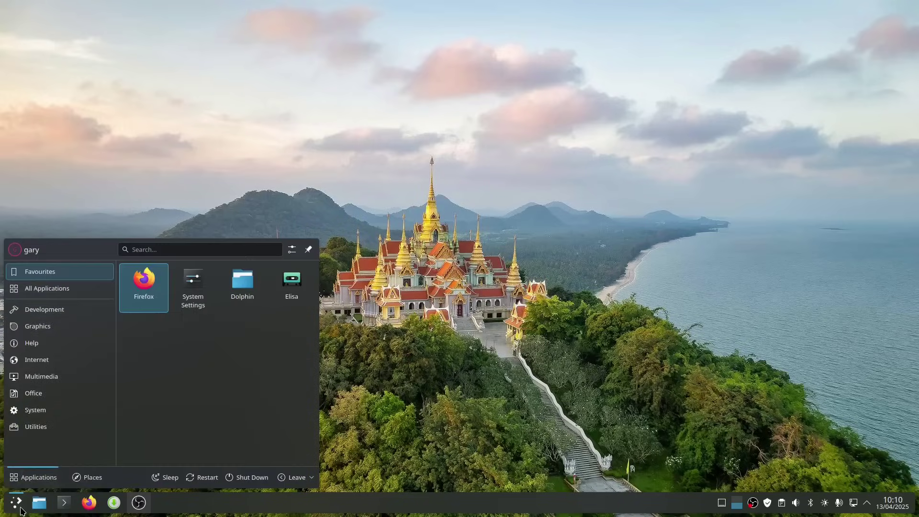
type("hel")
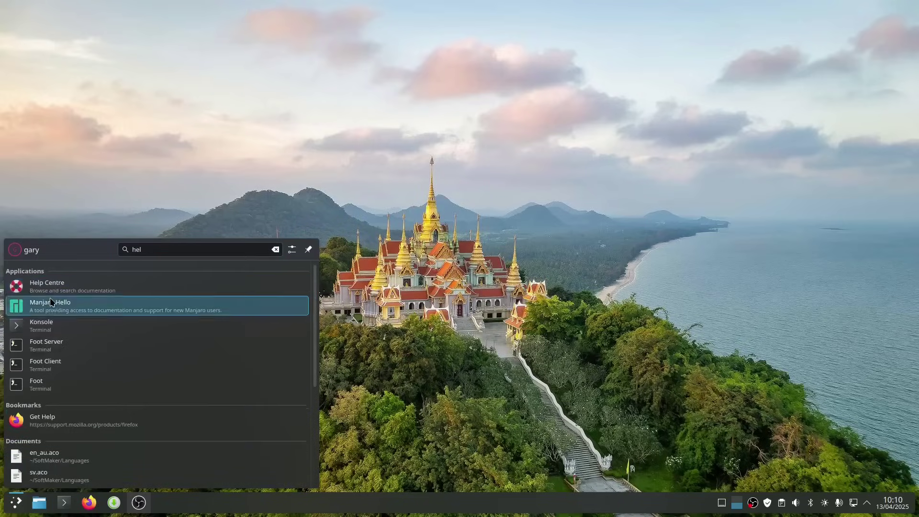
left_click(51, 302)
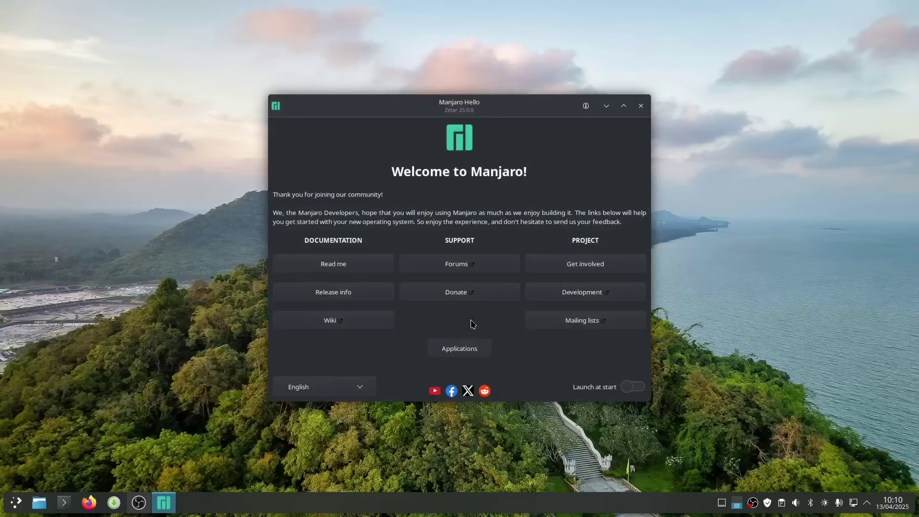
left_click(465, 352)
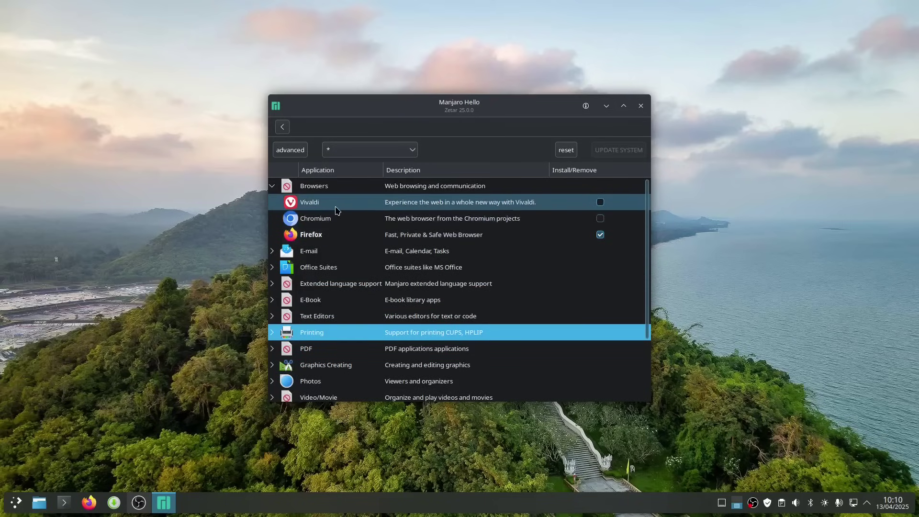
left_click(279, 191)
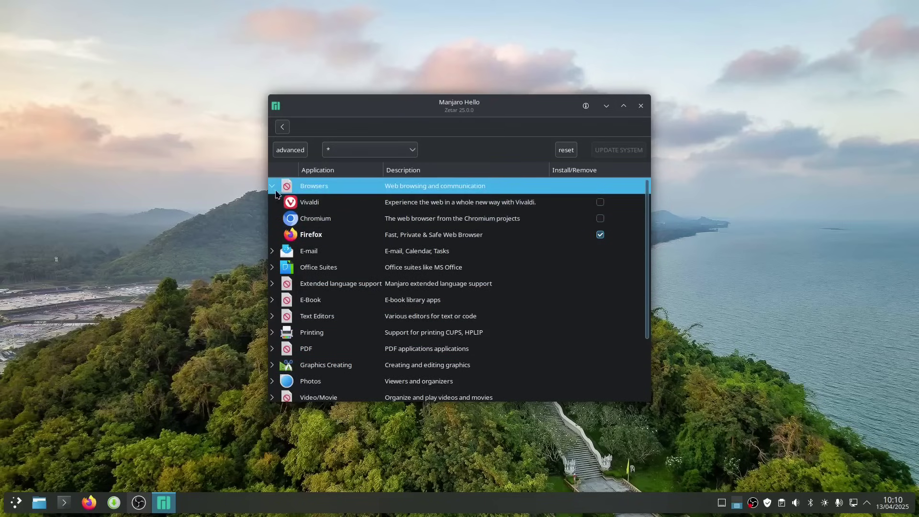
left_click(273, 255)
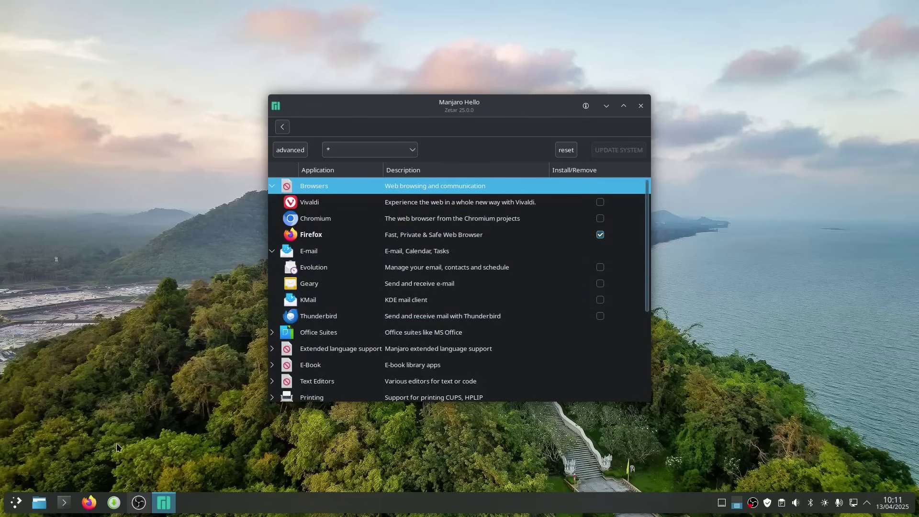
Check the application launcher's Internet category, and mark KMail for installation in Manjaro Hello.
left_click(15, 505)
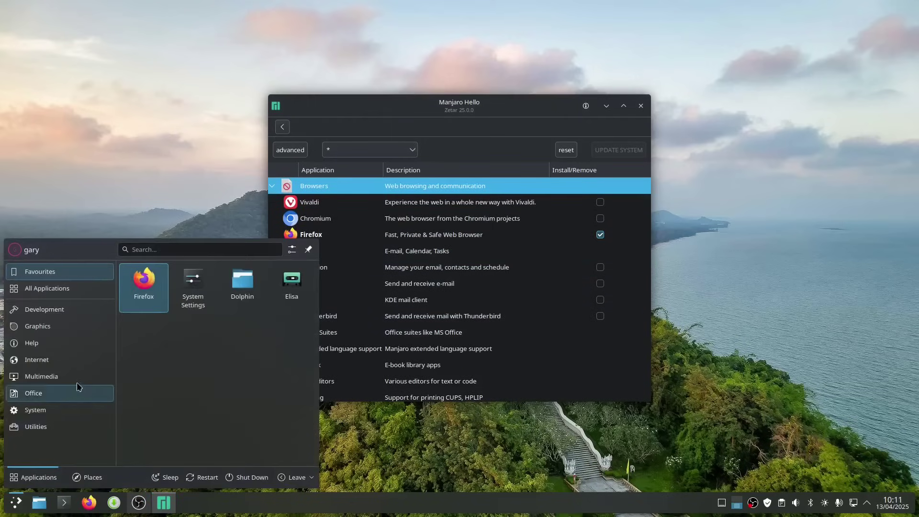
left_click(67, 363)
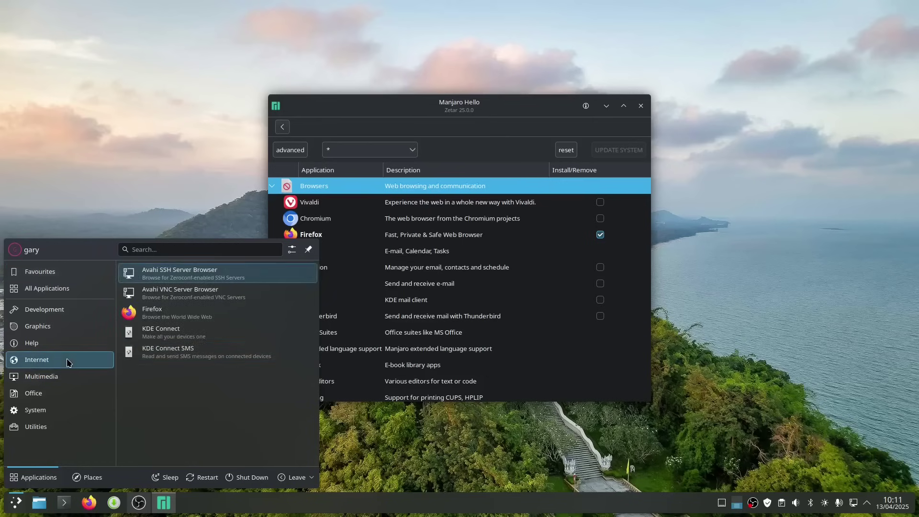
left_click(404, 272)
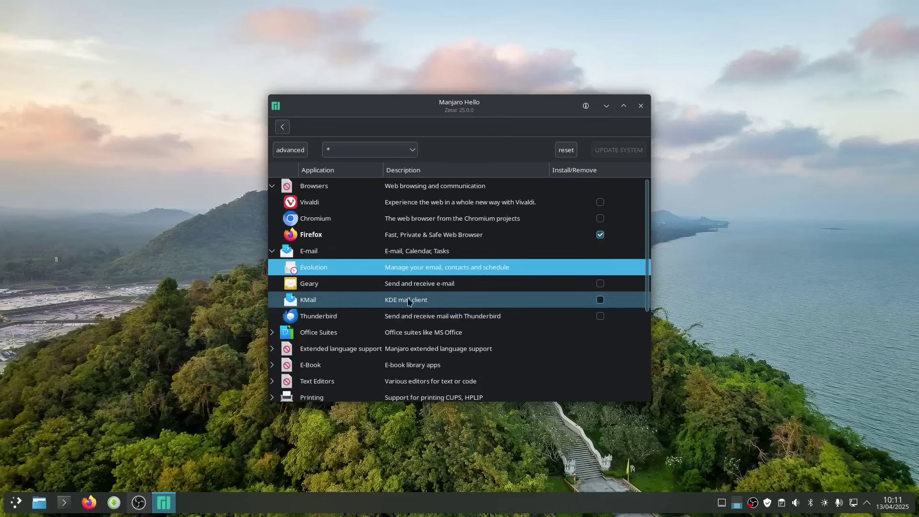
left_click(600, 301)
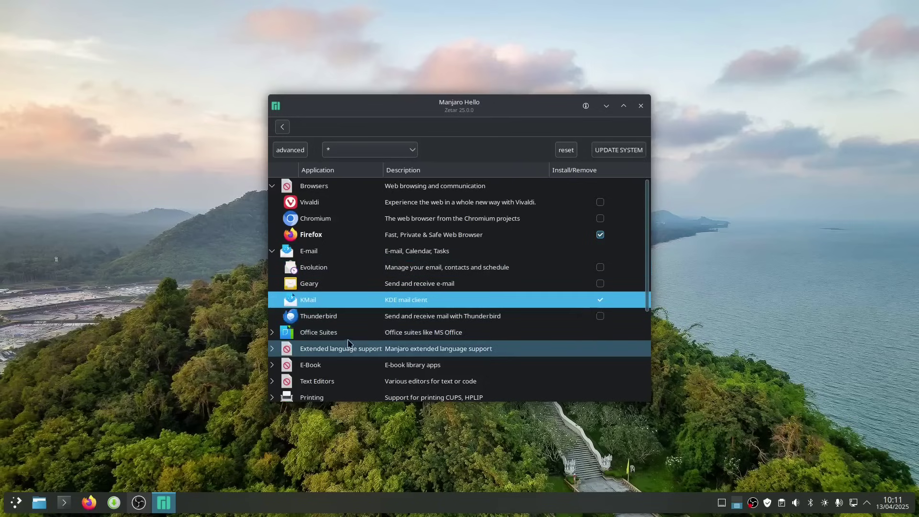
Examine the applications offered in Manjaro Hello's Office Suites, E-Book, Text Editors and Printing categories.
left_click(272, 333)
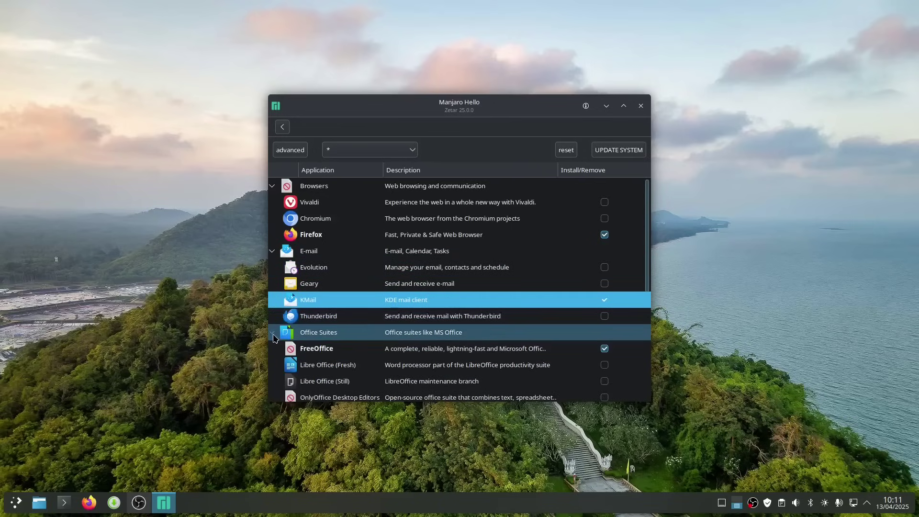
scroll(339, 344, "down", 1)
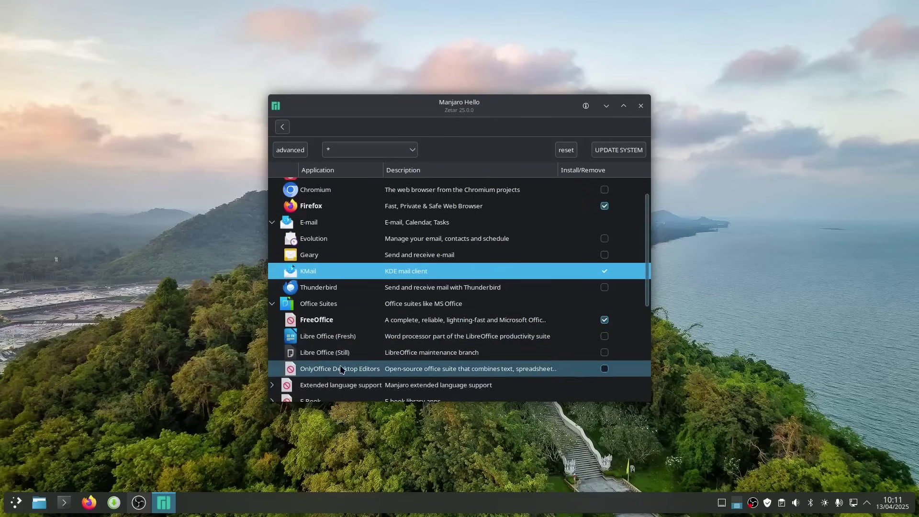
scroll(344, 369, "down", 2)
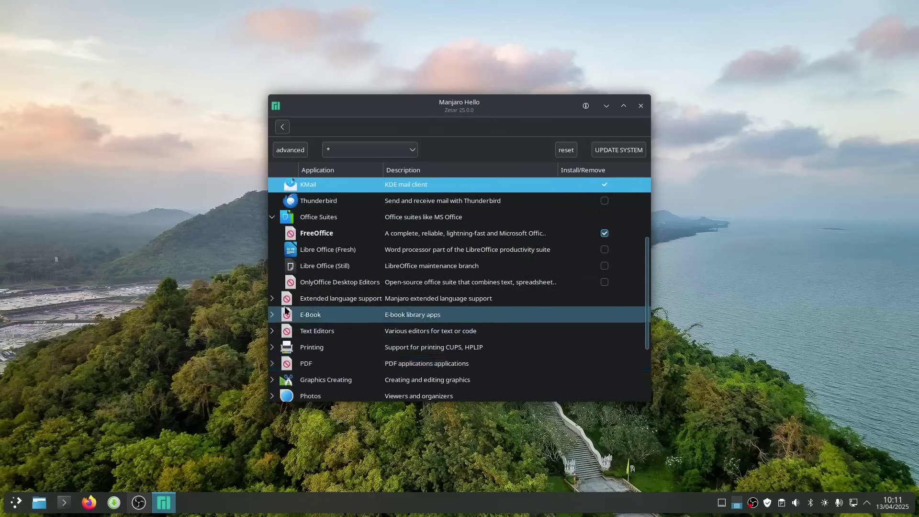
left_click(273, 315)
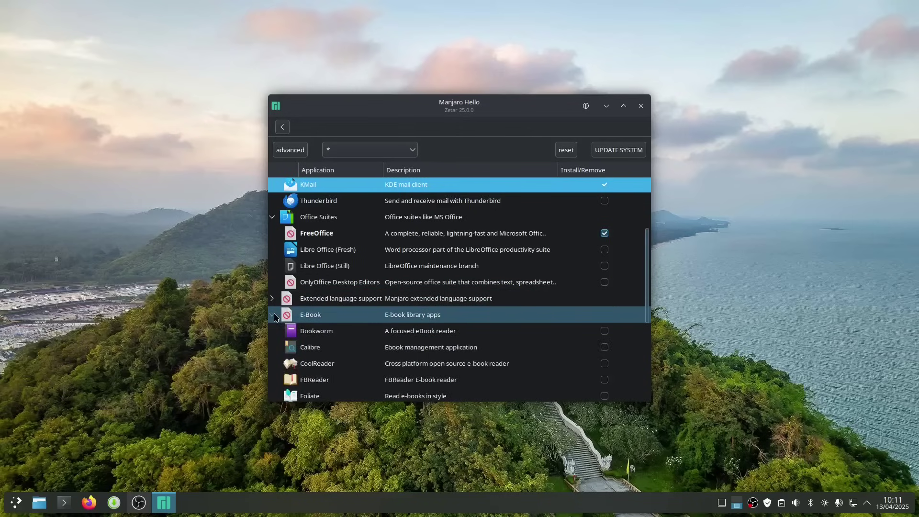
left_click(273, 315)
left_click(273, 331)
left_click(273, 332)
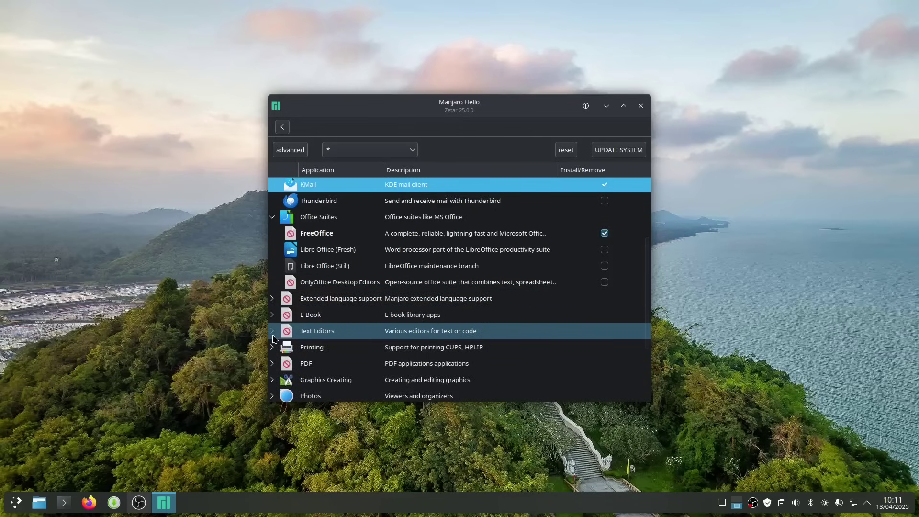
scroll(274, 339, "down", 2)
left_click(272, 289)
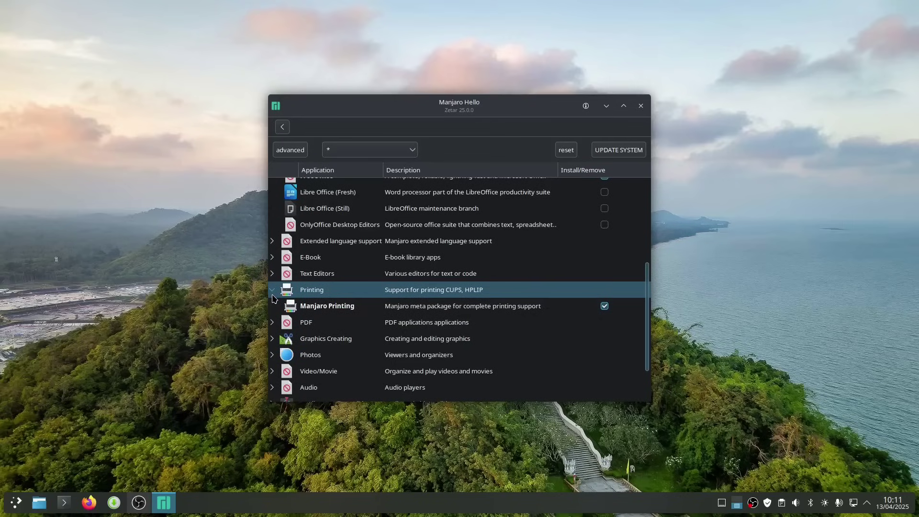
left_click(273, 294)
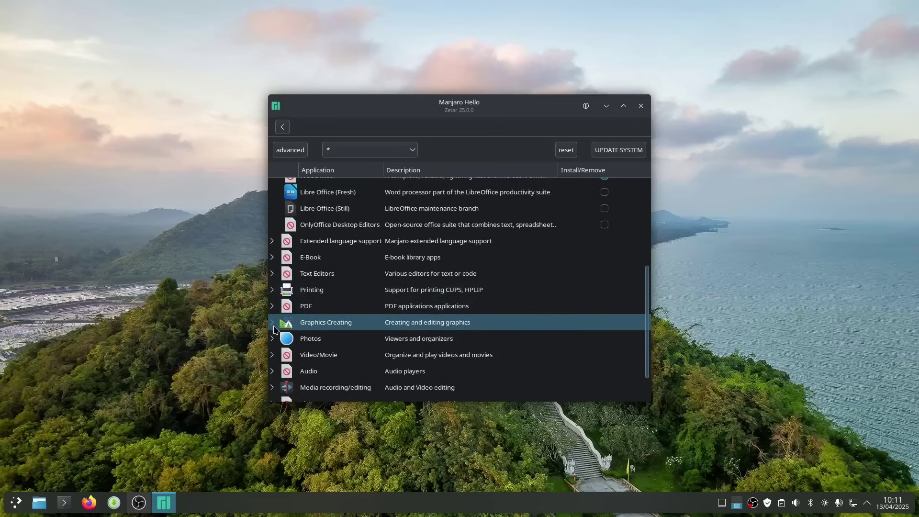
Examine the applications offered under Graphics Creating, Photos and Video/Movie.
left_click(273, 327)
scroll(308, 342, "down", 3)
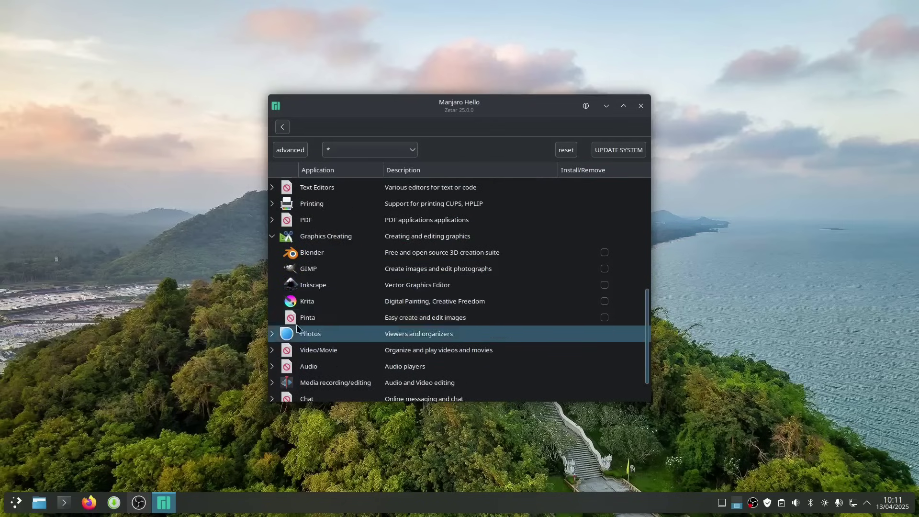
left_click(273, 334)
scroll(274, 332, "down", 2)
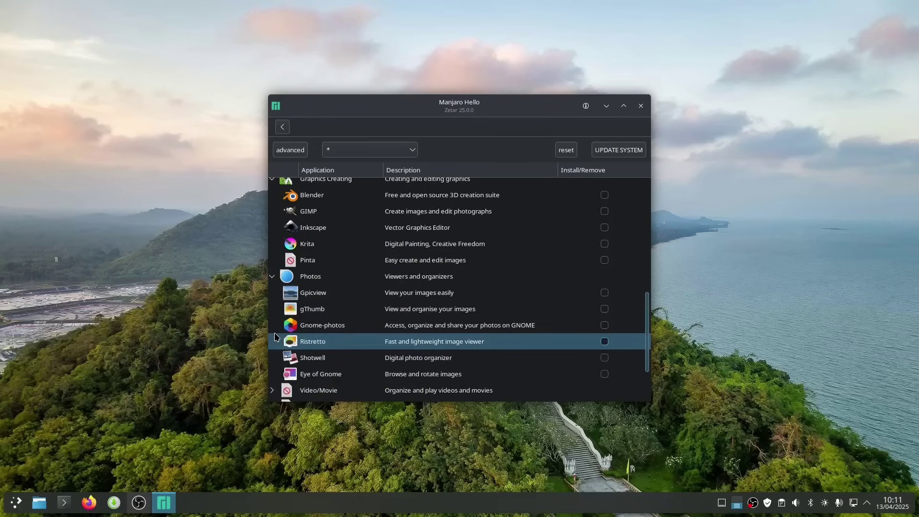
left_click(272, 276)
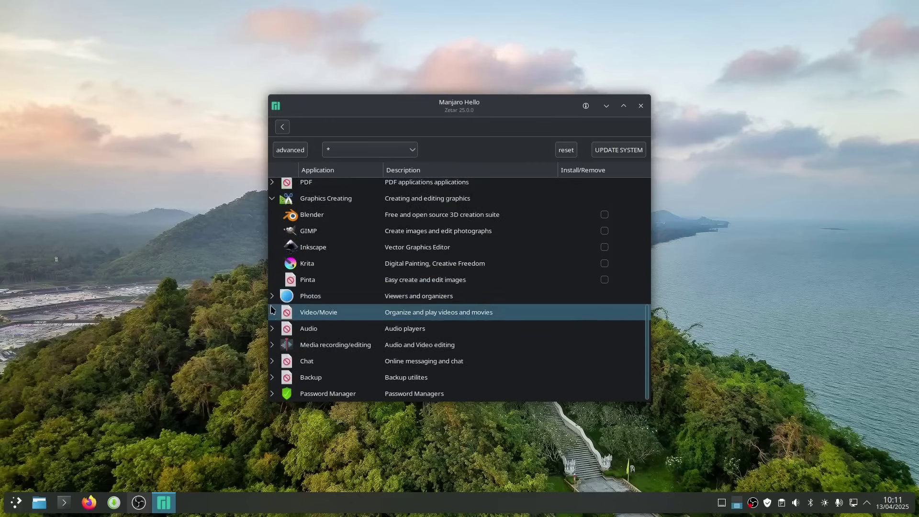
left_click(272, 312)
scroll(320, 349, "down", 2)
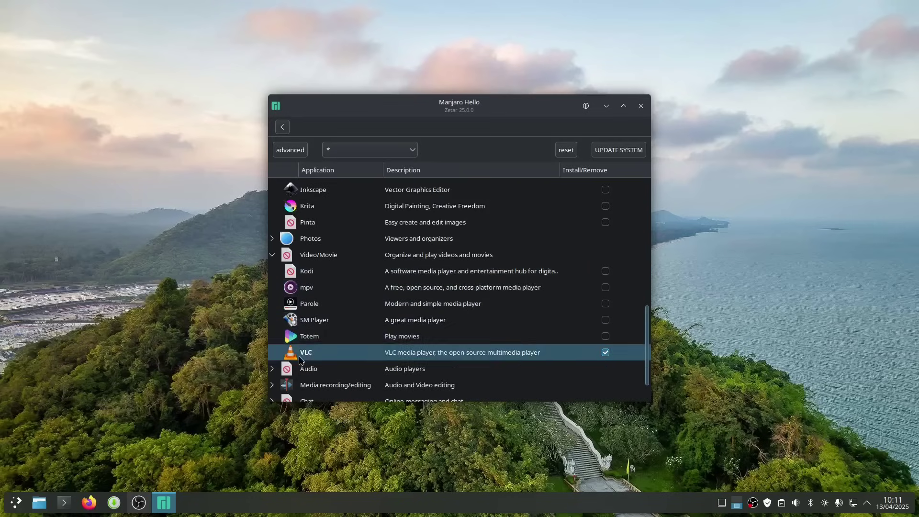
Examine the applications under Audio, Media recording/editing and Chat, and close Manjaro Hello without applying the selection.
left_click(310, 369)
scroll(312, 354, "down", 3)
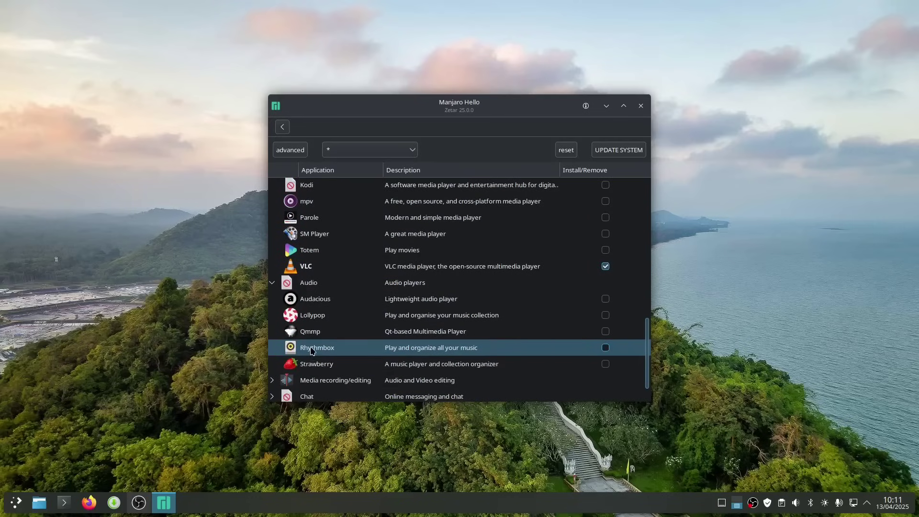
left_click(312, 379)
scroll(321, 335, "down", 4)
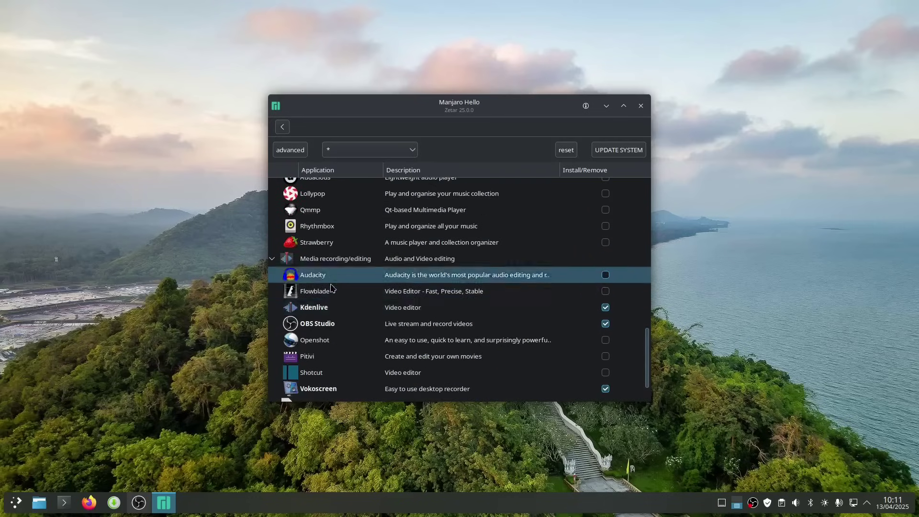
scroll(316, 309, "down", 2)
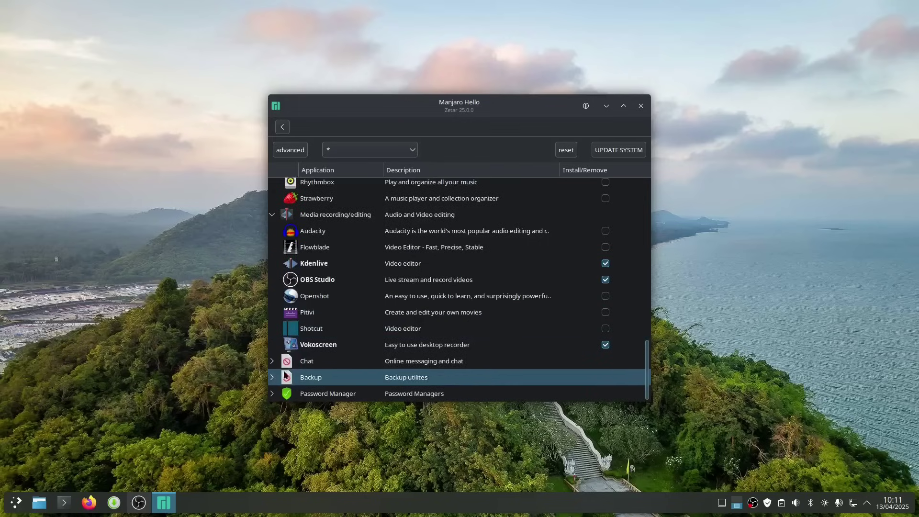
left_click(274, 363)
scroll(276, 364, "down", 3)
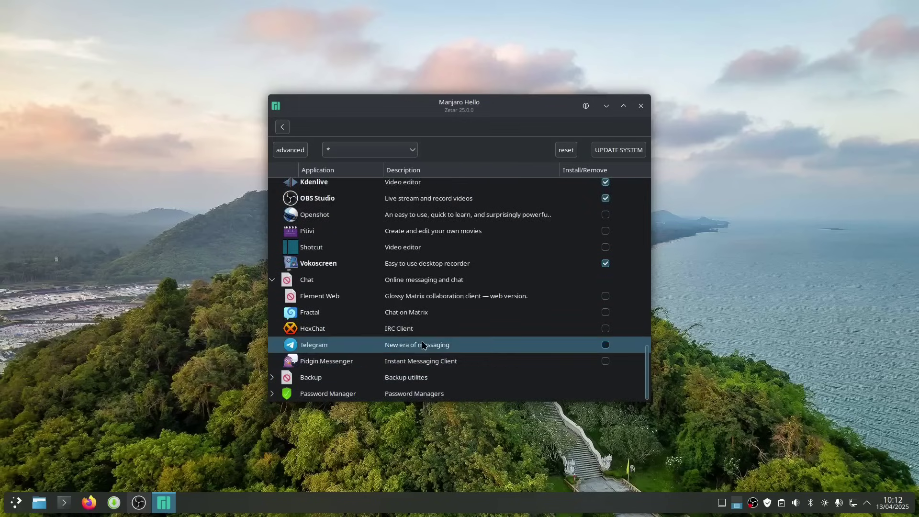
scroll(513, 319, "up", 4)
scroll(513, 319, "up", 10)
left_click(644, 107)
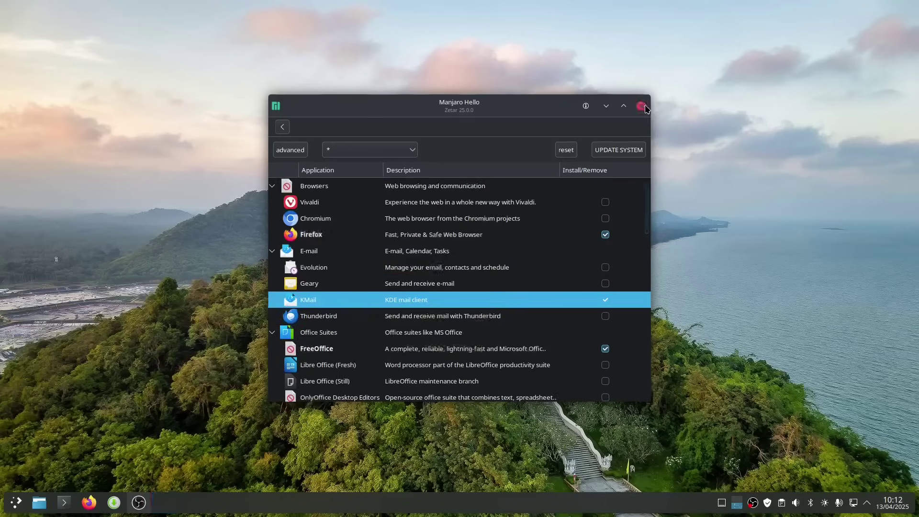
Open the software manager and browse its Music & Audio category.
left_click(114, 503)
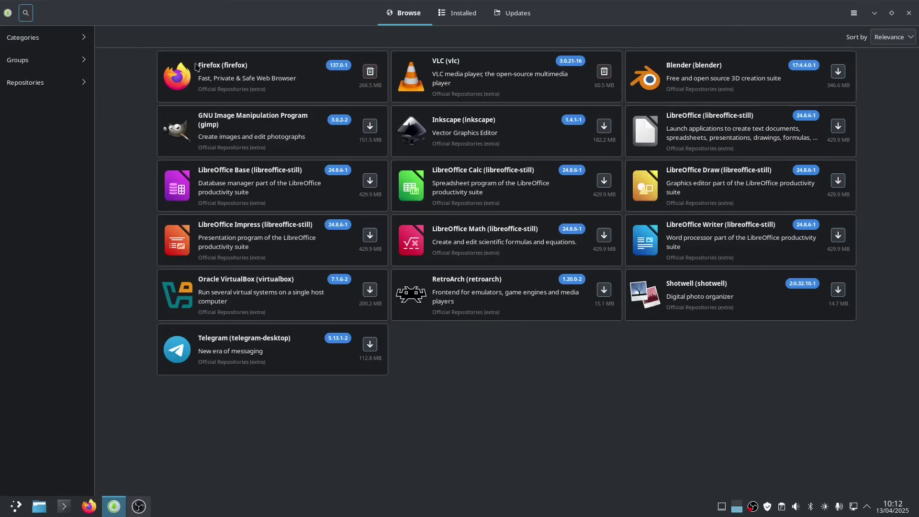
left_click(80, 38)
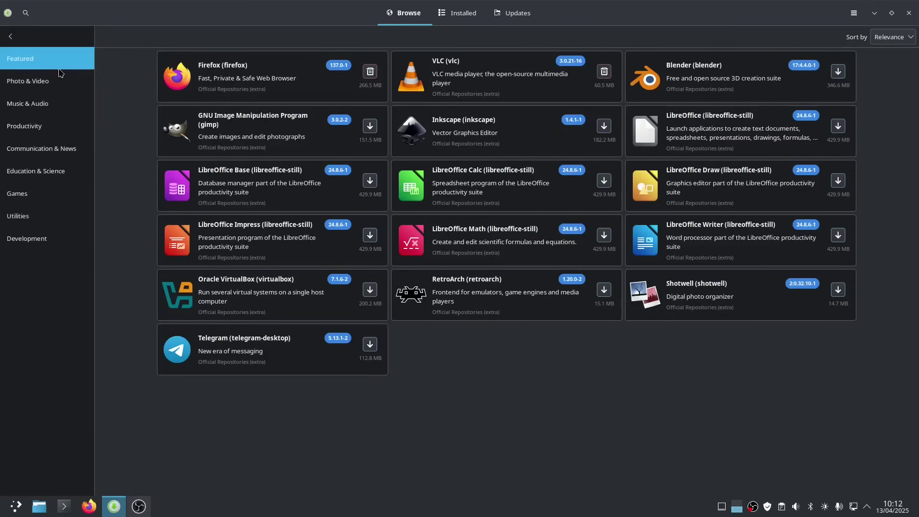
left_click(52, 109)
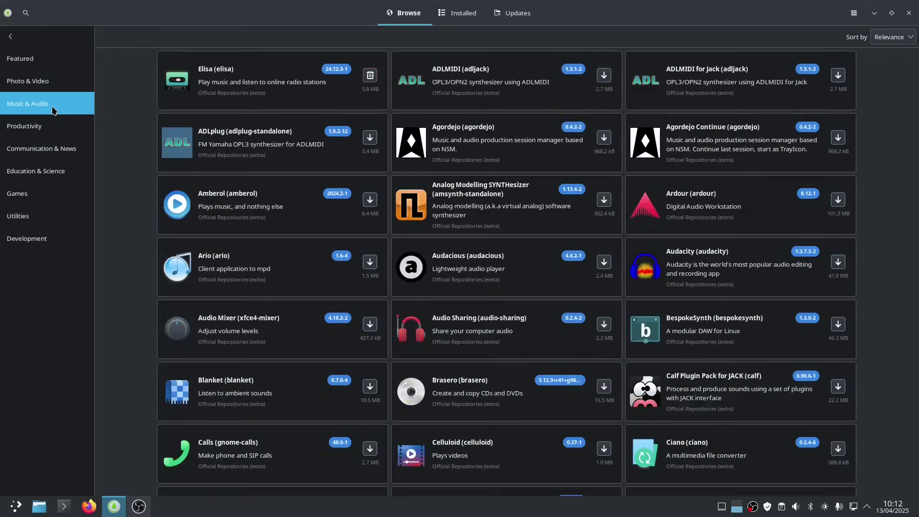
Look over the Music & Audio listings and search the software manager for chrome.
scroll(289, 136, "down", 2)
scroll(288, 136, "up", 2)
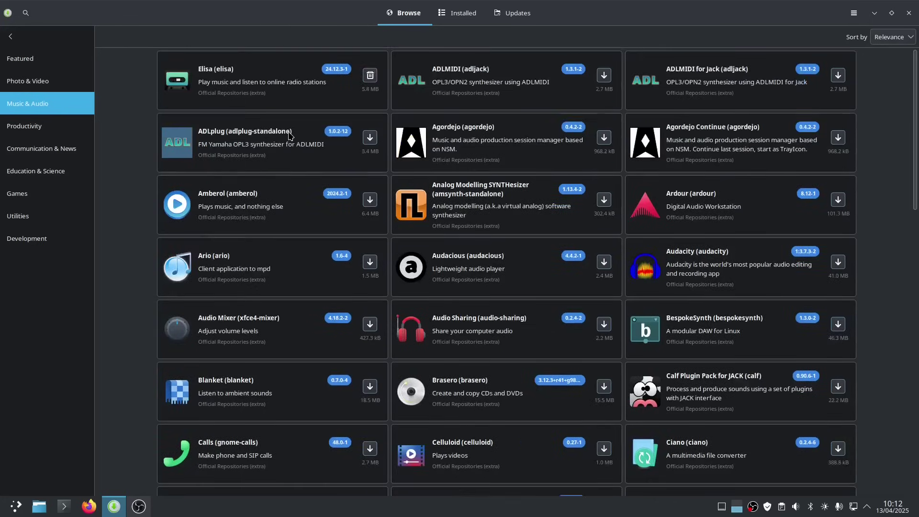
left_click(26, 13)
type("chriome")
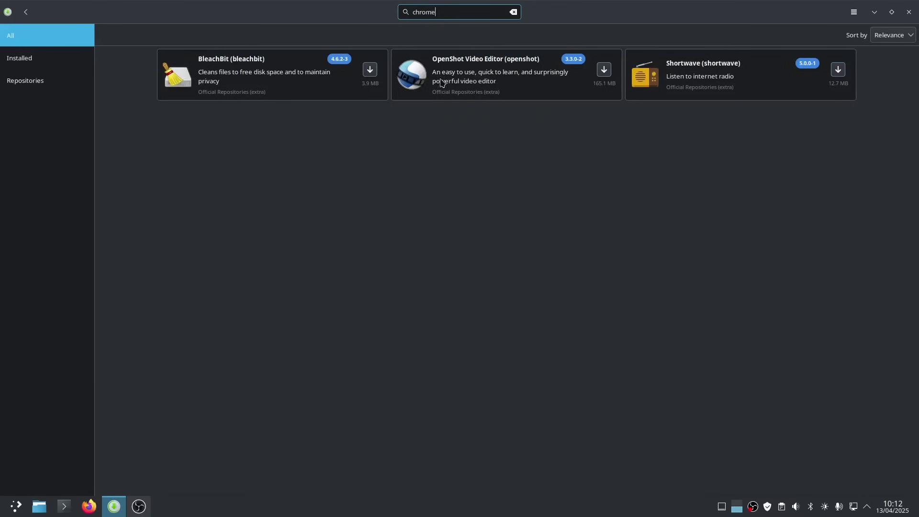
Clear the search and open the software manager's preferences, authenticating with the account password.
left_click(514, 13)
left_click(854, 13)
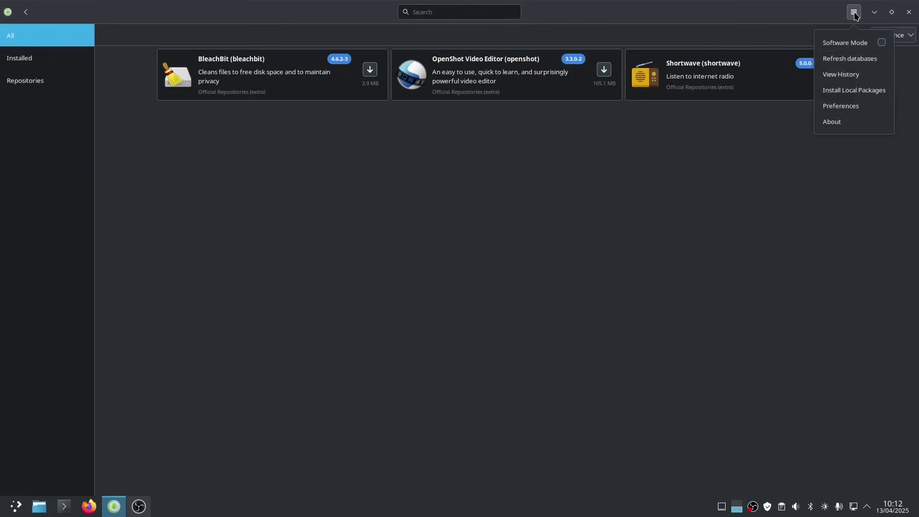
left_click(852, 106)
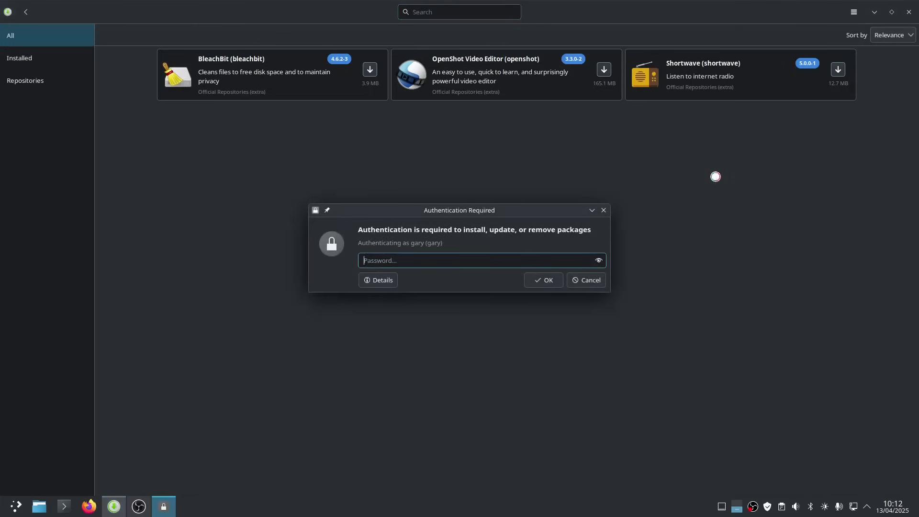
type("**********")
key("Return")
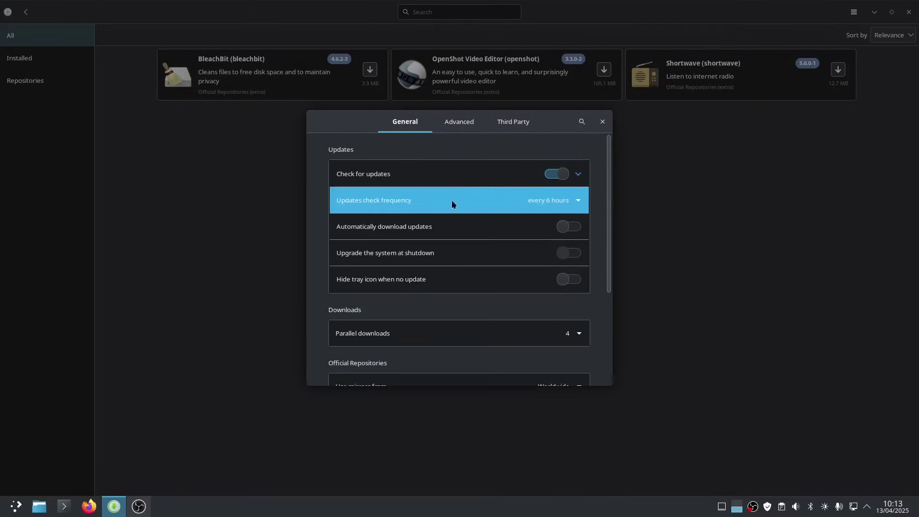
Examine the General preferences for updates, downloads, mirrors and cache, and the Advanced preferences.
scroll(458, 220, "down", 3)
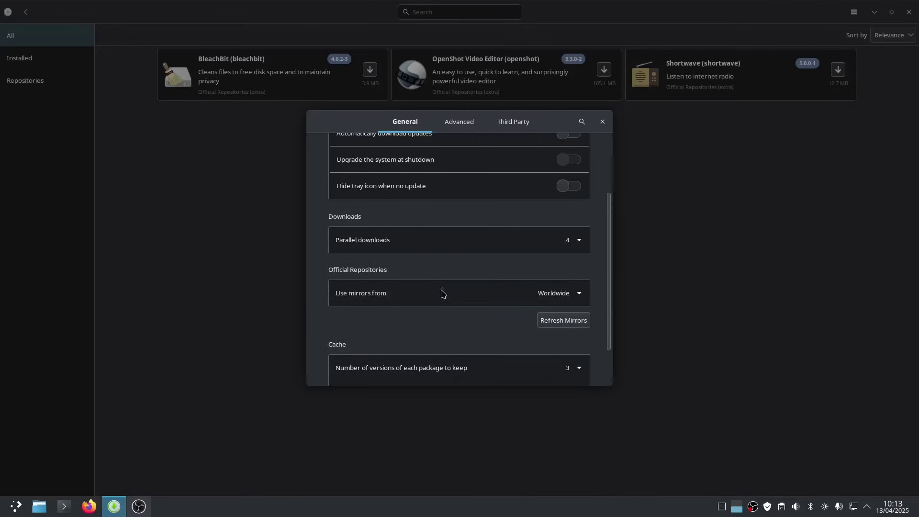
scroll(443, 310, "down", 2)
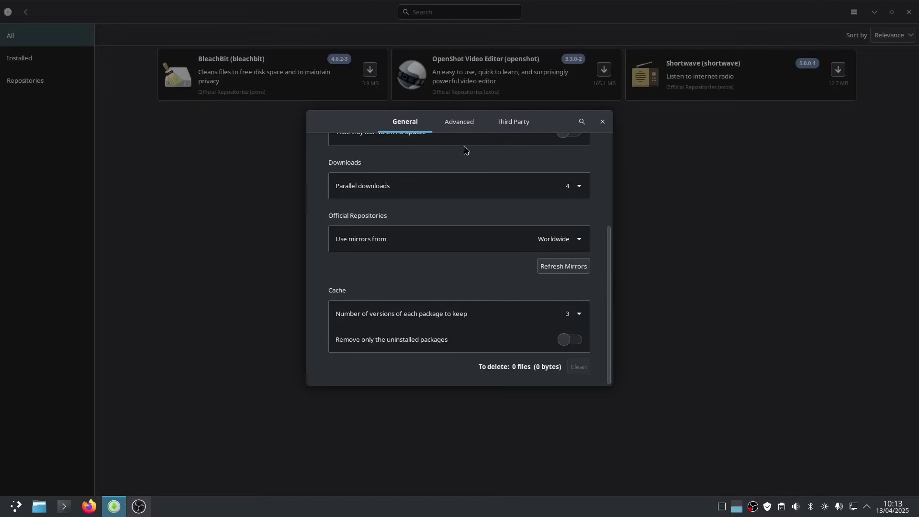
left_click(461, 122)
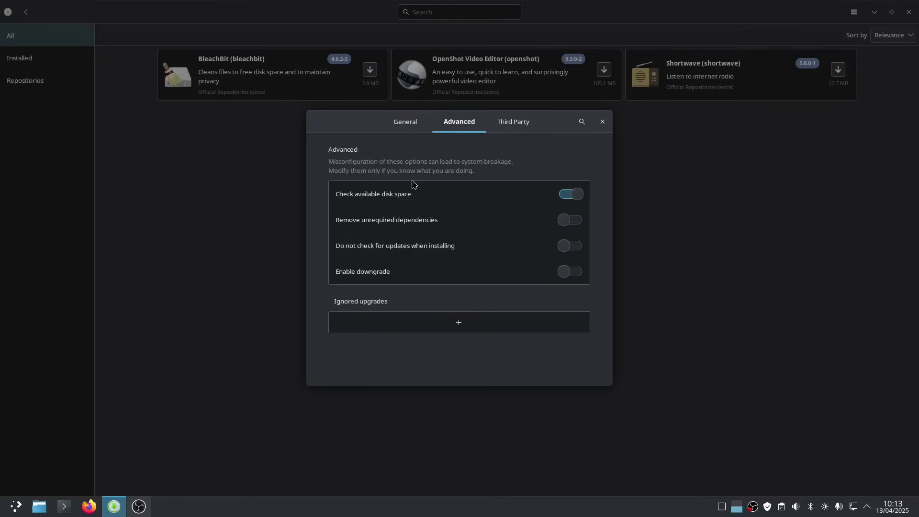
Enable third-party Flatpak support together with its update checks, and refresh the package databases.
left_click(517, 126)
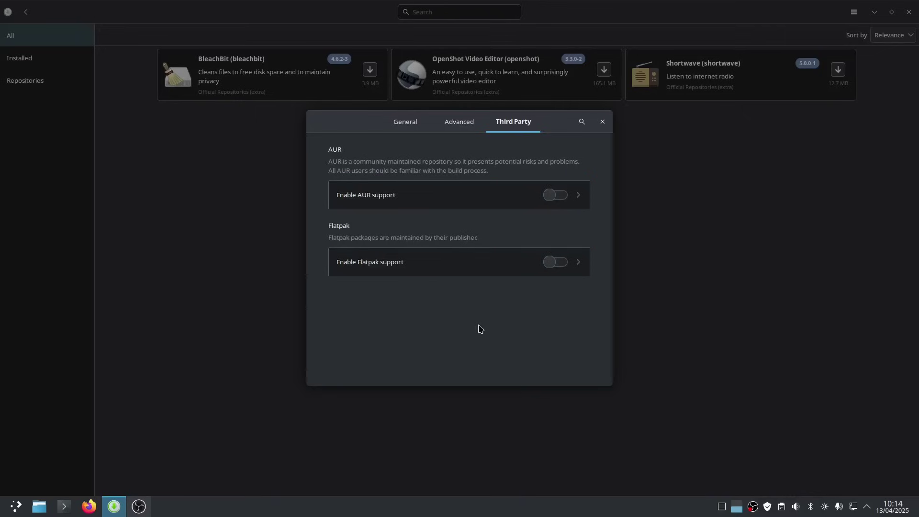
left_click(562, 266)
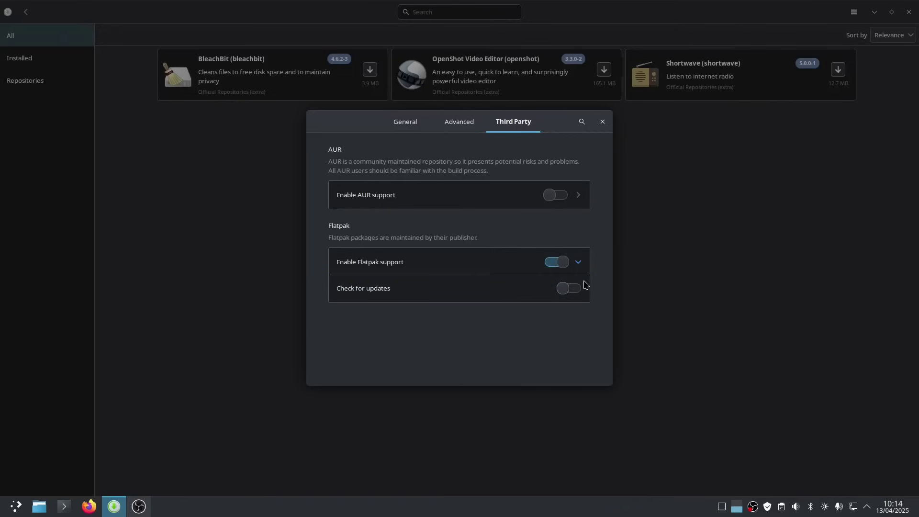
left_click(570, 288)
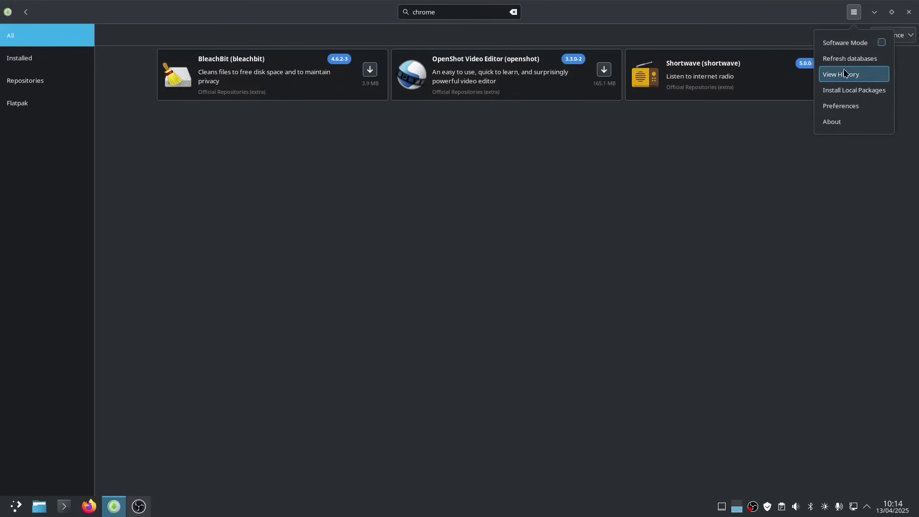
left_click(845, 61)
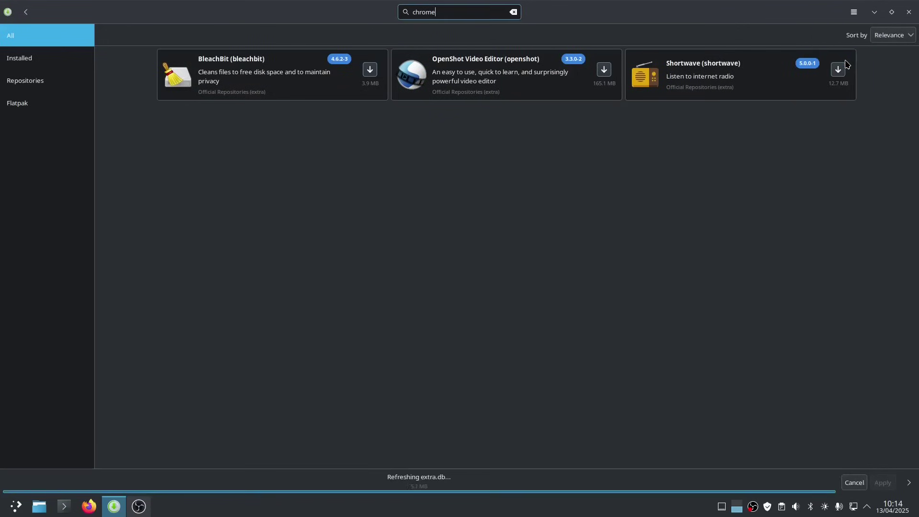
Search for chrome and install the Google Chrome Flatpak, authorising the transaction with the account password.
type("chrome")
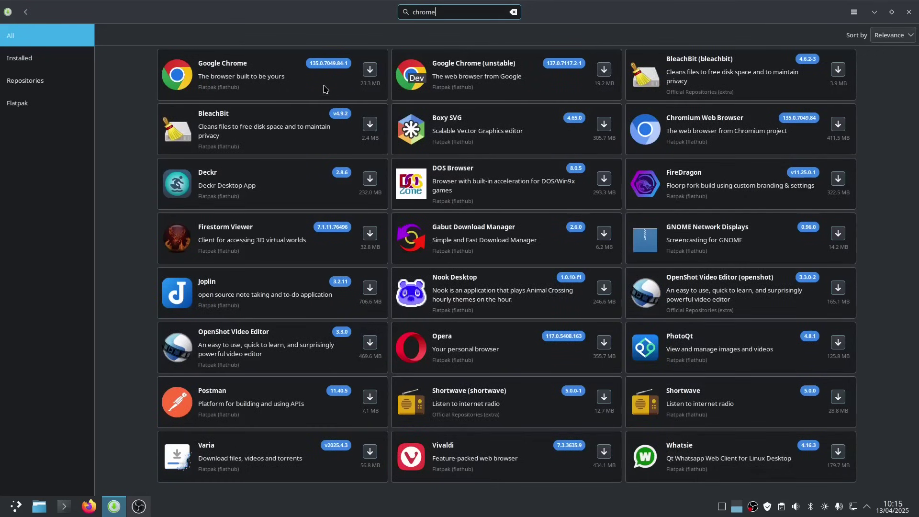
left_click(369, 70)
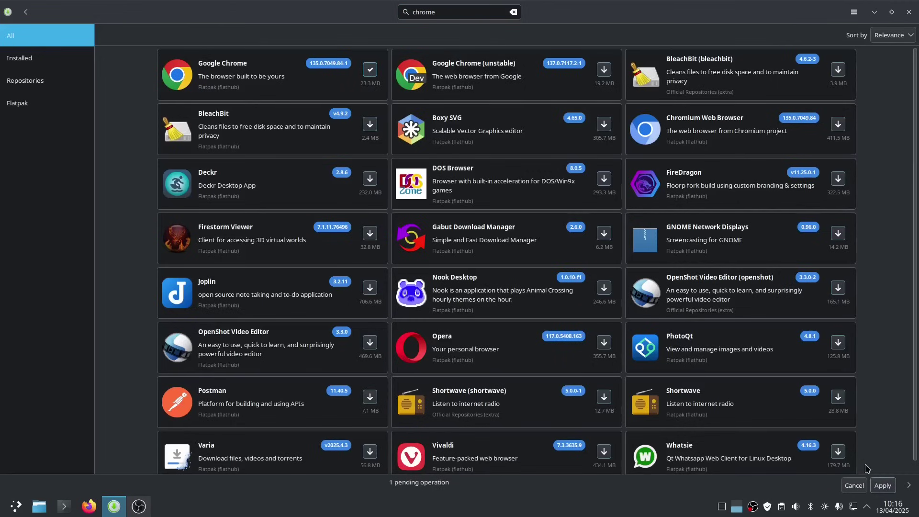
left_click(884, 487)
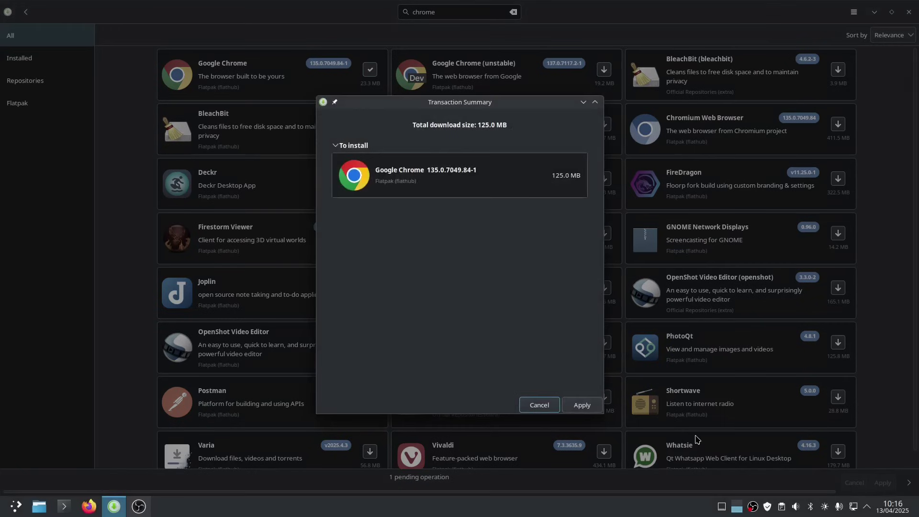
left_click(598, 408)
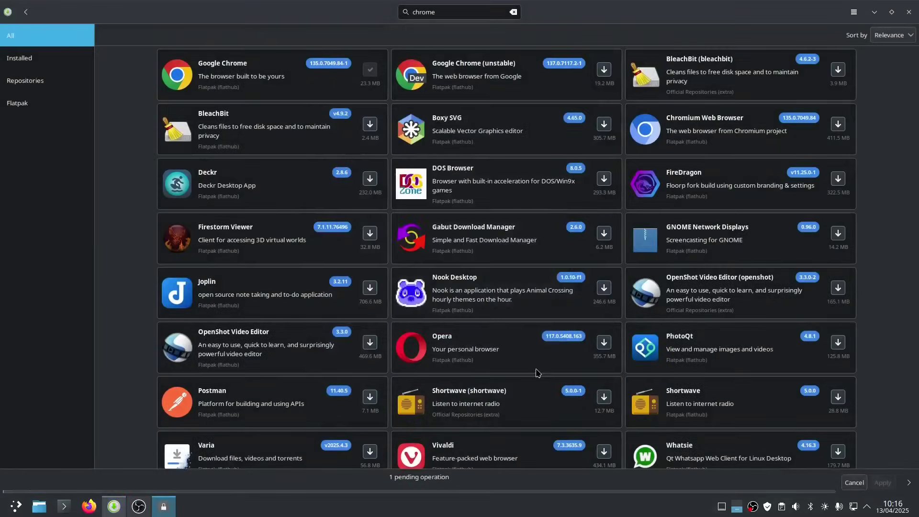
type("•••••••••")
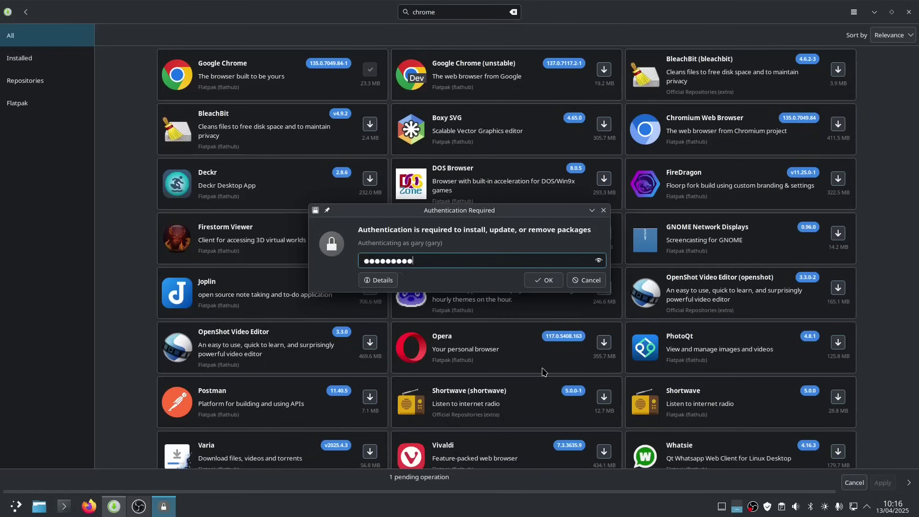
key("Return")
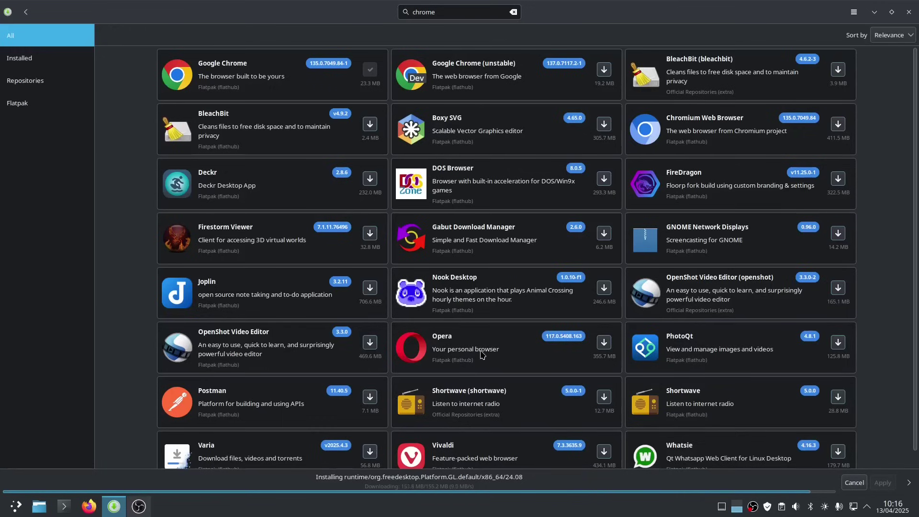
Search the software manager for spotify and for steam, and close the software manager.
scroll(481, 354, "down", 1)
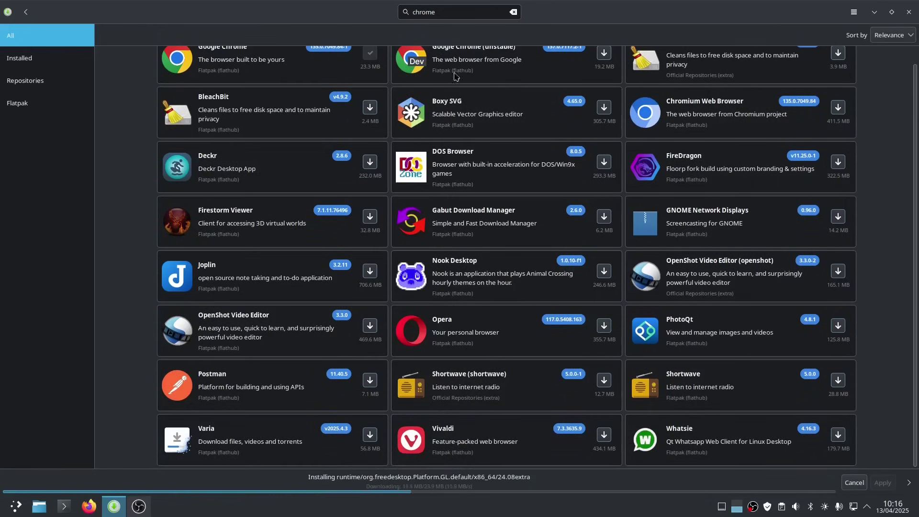
left_click(399, 14)
type("spotify")
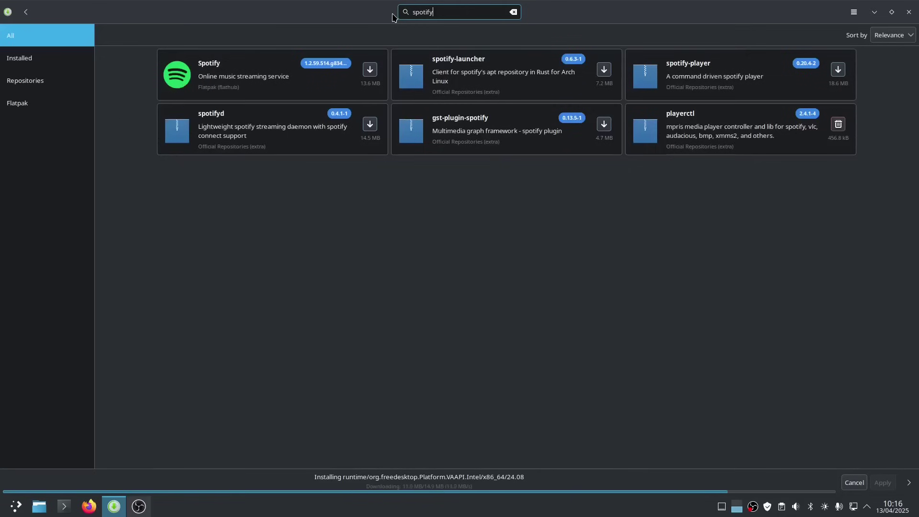
left_click(402, 15)
type("steam")
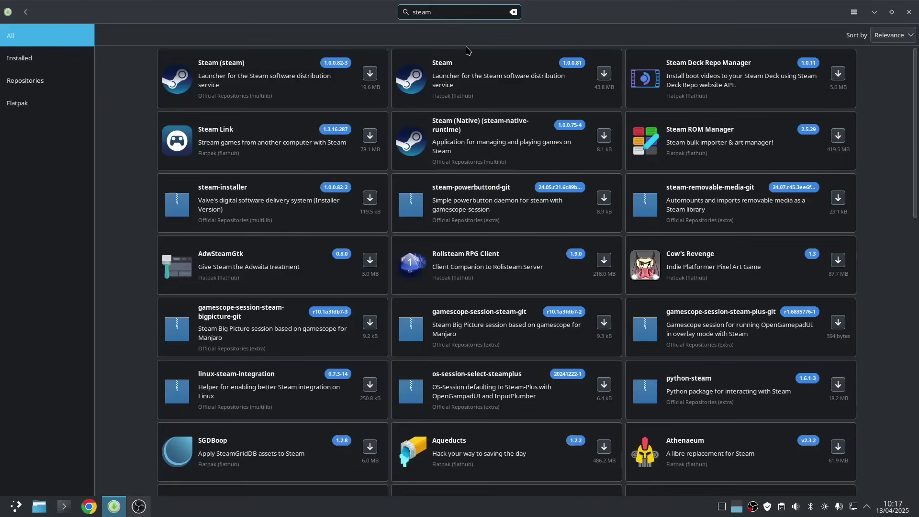
left_click(909, 14)
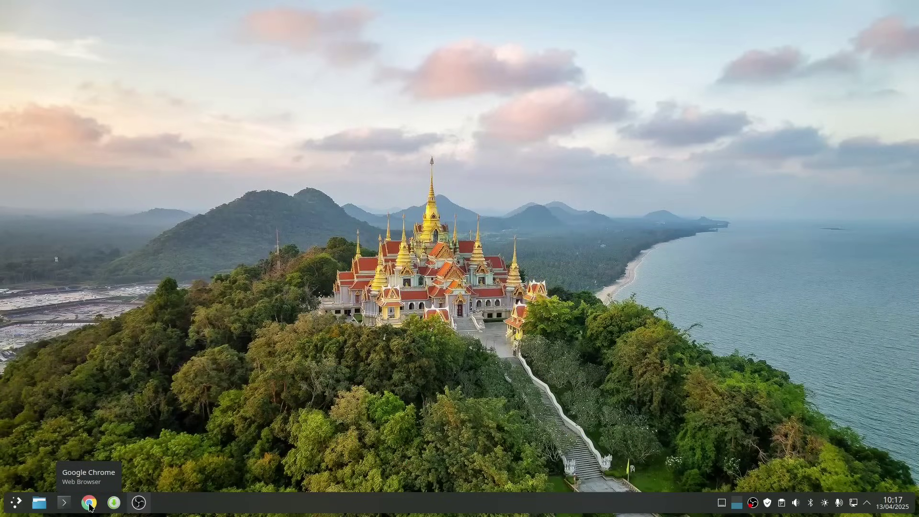
Launch Google Chrome and accept its welcome options with usage statistics and crash reports turned off.
left_click(90, 503)
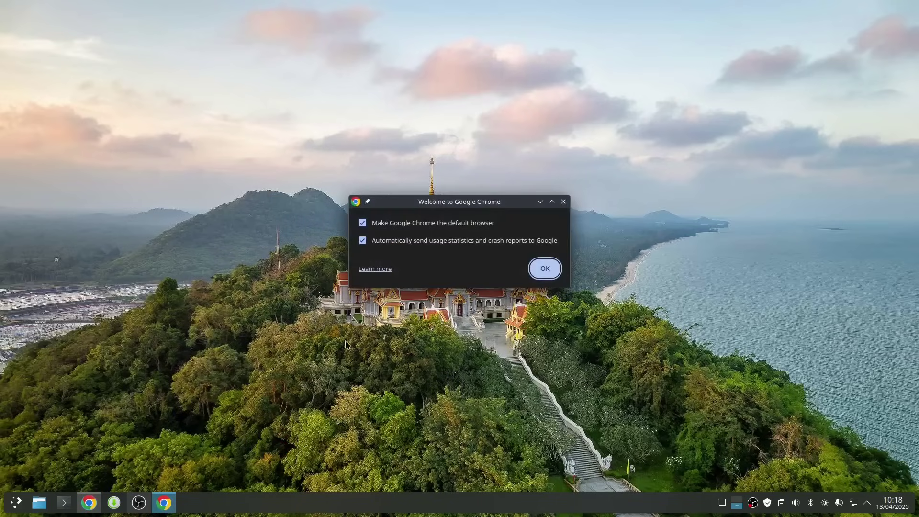
left_click(424, 242)
left_click(545, 268)
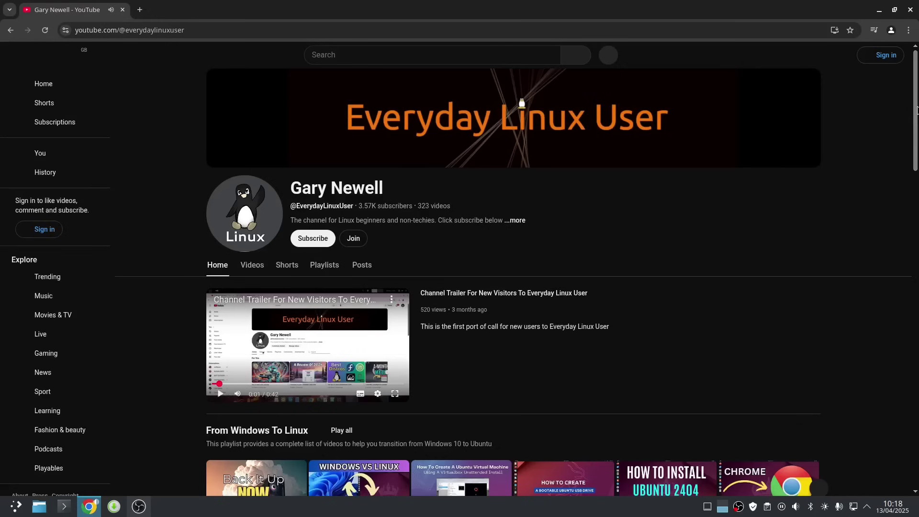
Browse the video playlists on the Everyday Linux User YouTube channel's home page.
left_click_drag(918, 110, 918, 308)
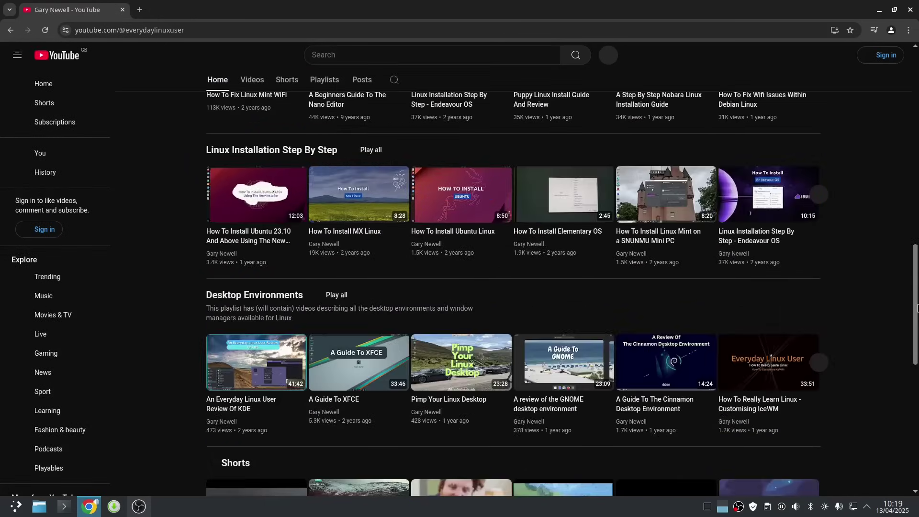